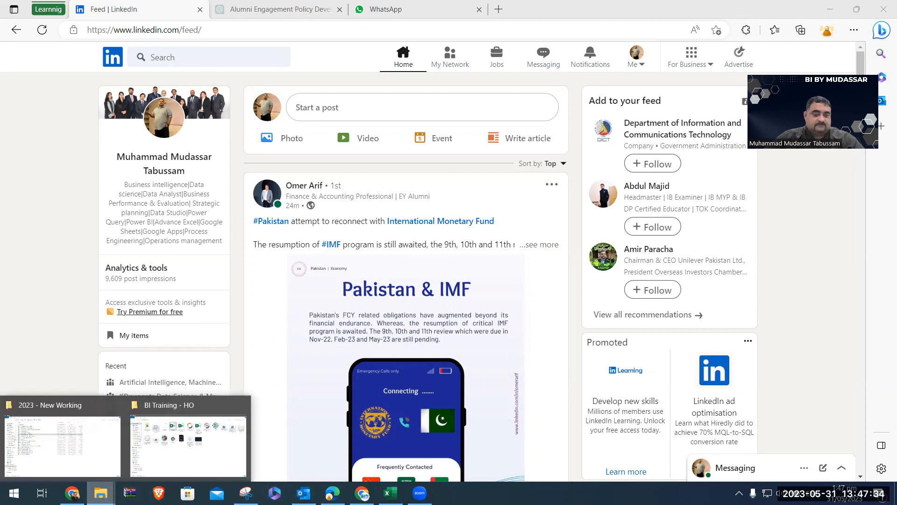
Open the Analysis workbook from the BI Training - HO folder
left_click(164, 440)
double_click(330, 89)
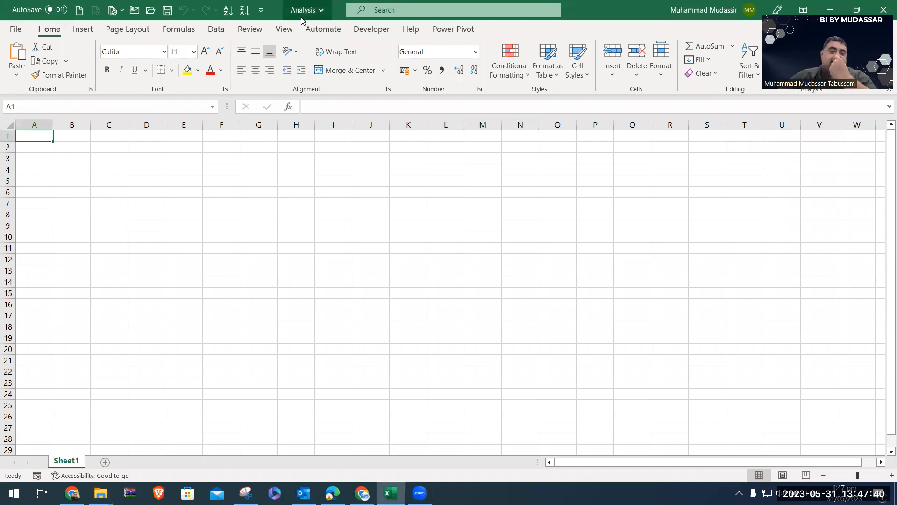
Open the Athletes_summer_games file from the BI Training - HO folder
left_click(101, 493)
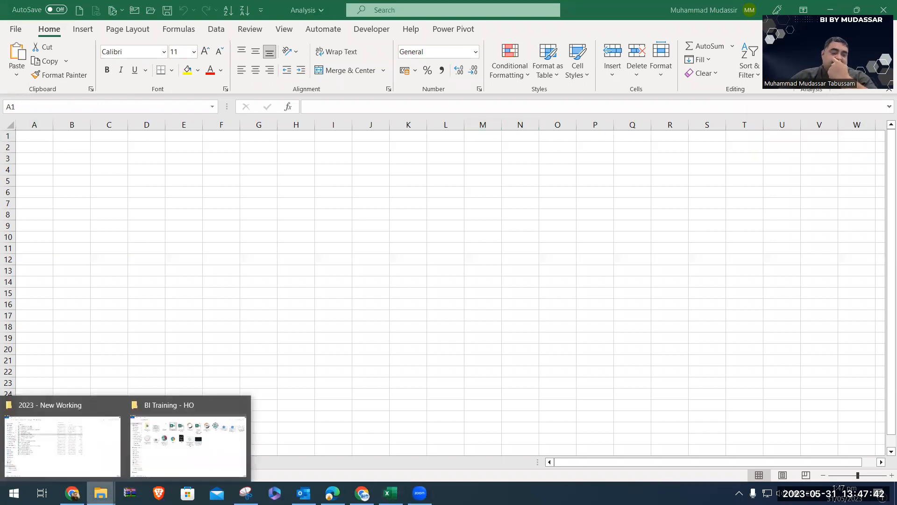
left_click(84, 438)
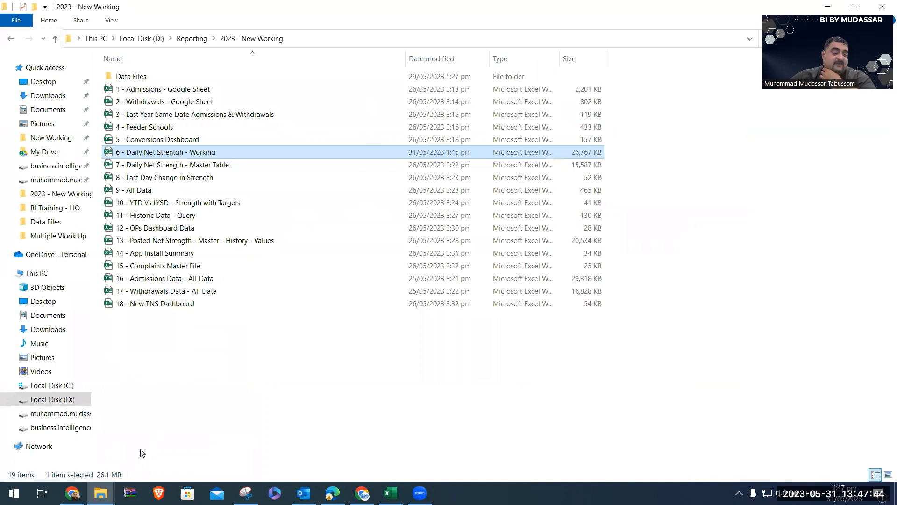
mouse_move(100, 493)
left_click(169, 434)
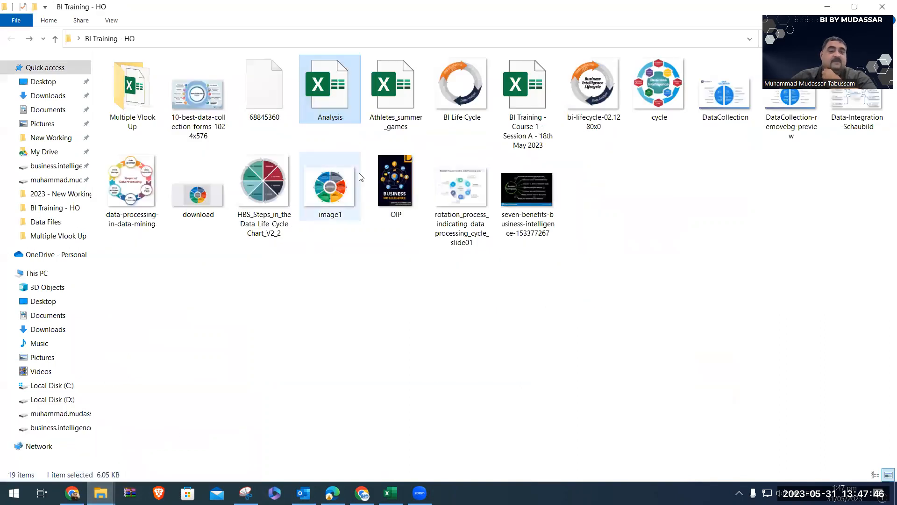
left_click(400, 101)
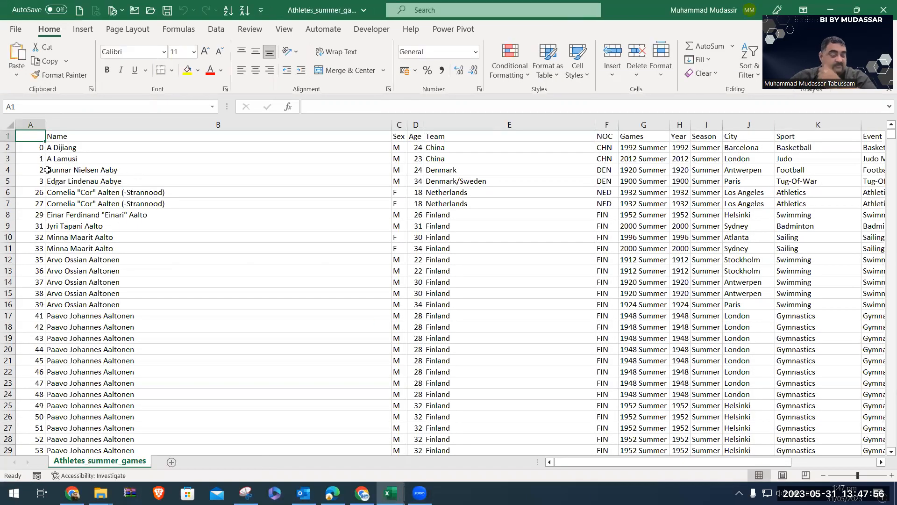
Enter the heading Sr.No in the empty header cell A1
type("Sr")
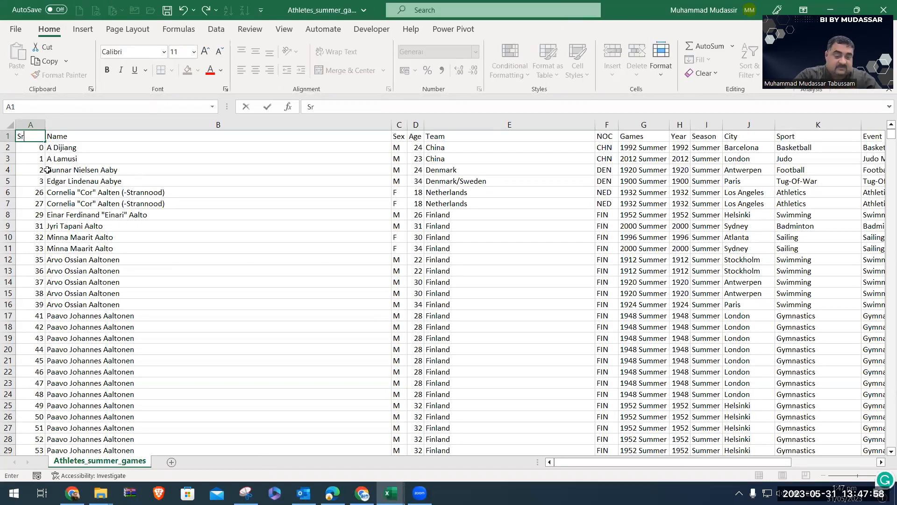
type(".No")
key("Return")
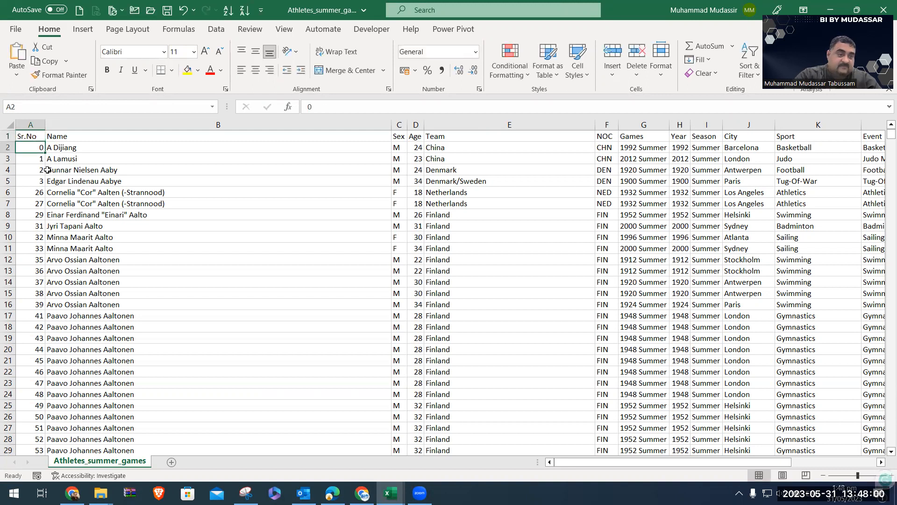
Enter the formula =A5+1 in cell A6 to continue the serial numbering
key("Down")
key("Down")
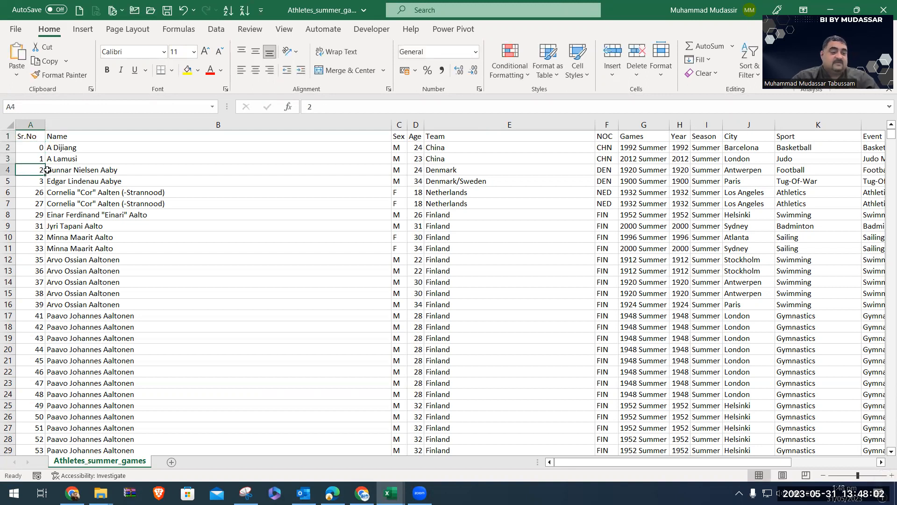
key("ctrl+Down")
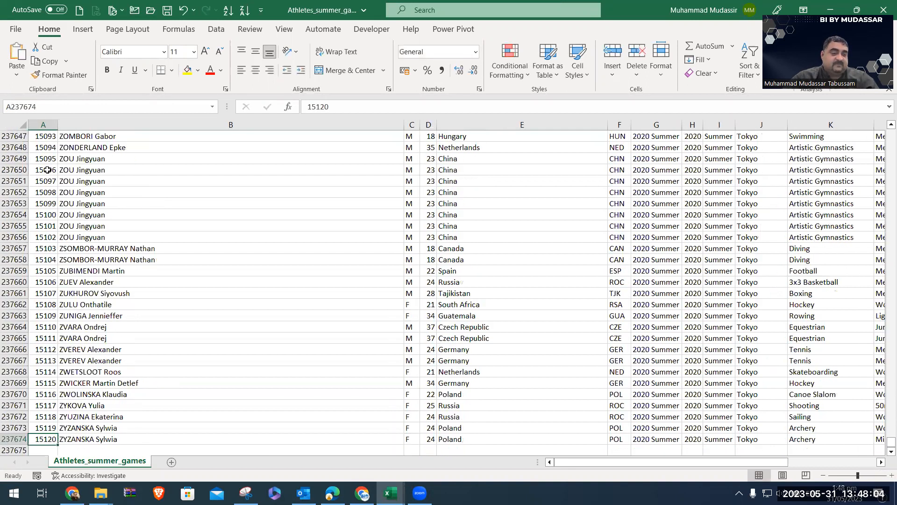
key("ctrl+Up")
key("Down")
key("Down")
key("Down")
key("Down")
key("Down")
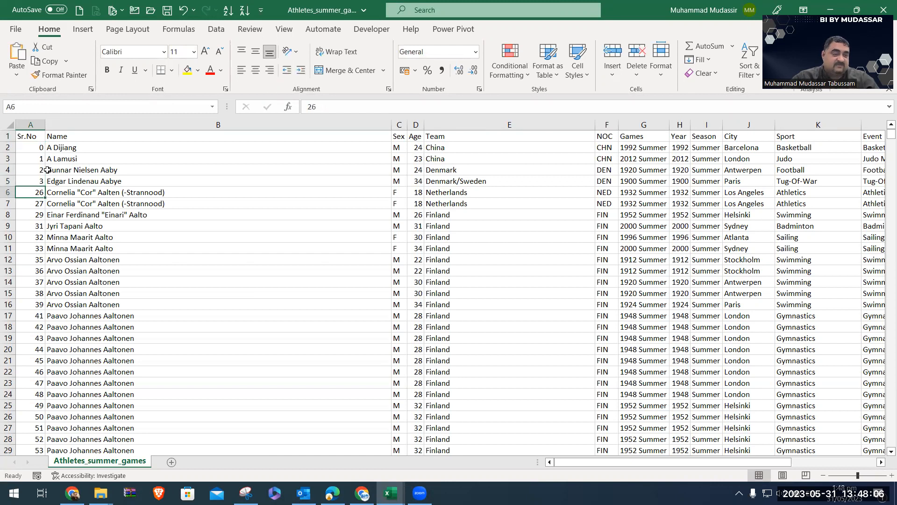
type("=A5+1")
key("Return")
Copy the numbering formula from A6 into every Sr.No cell from A7 down to the last record
key("Up")
key("ctrl+c")
key("Down")
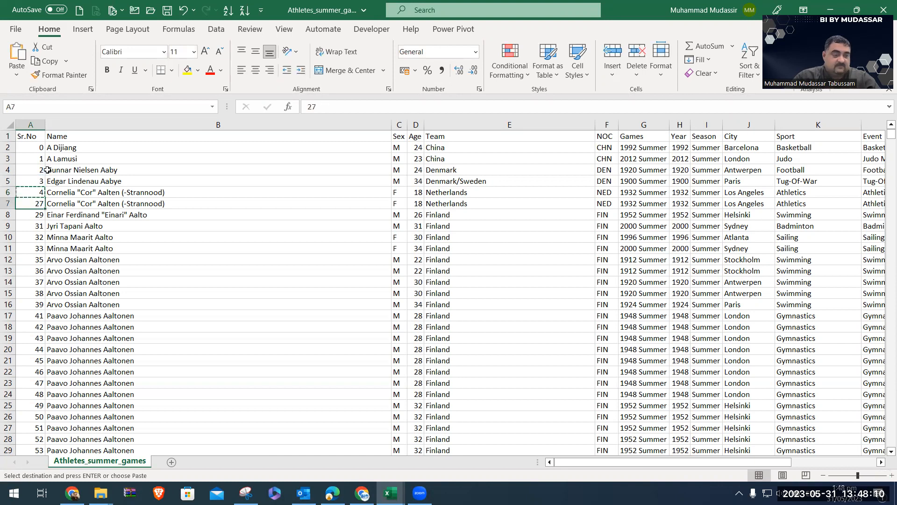
key("ctrl+shift+Down")
key("ctrl+v")
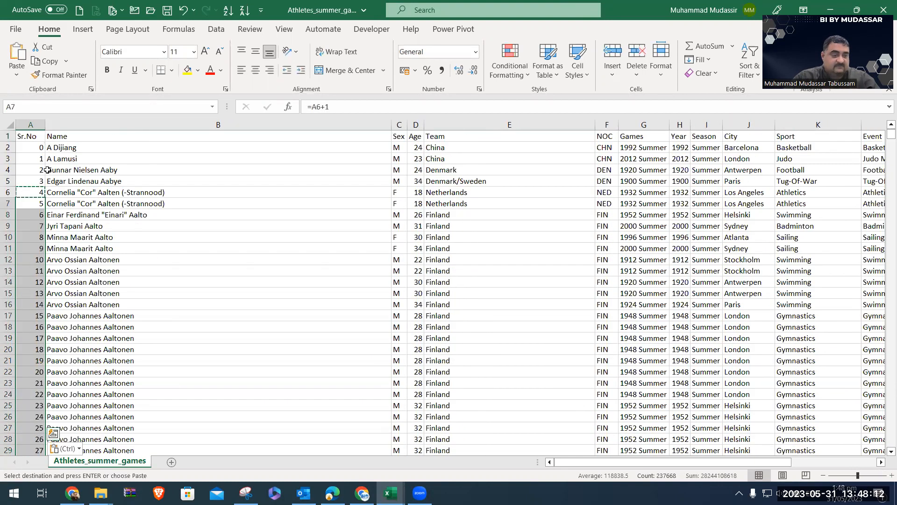
Convert all Sr.No entries from A2 down to the last record into static values
key("ctrl+Down")
key("ctrl+Up")
key("Down")
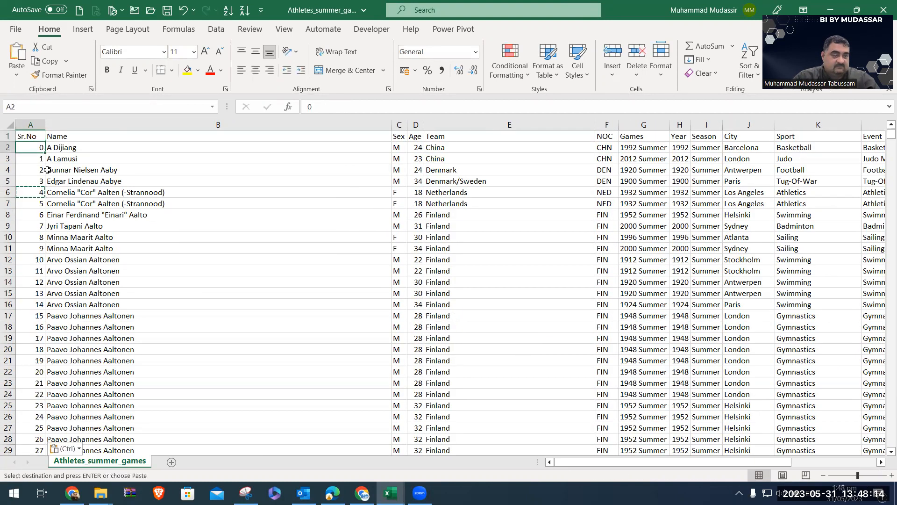
key("ctrl+shift+Down")
key("ctrl+c")
key("ctrl+alt+v")
key("v")
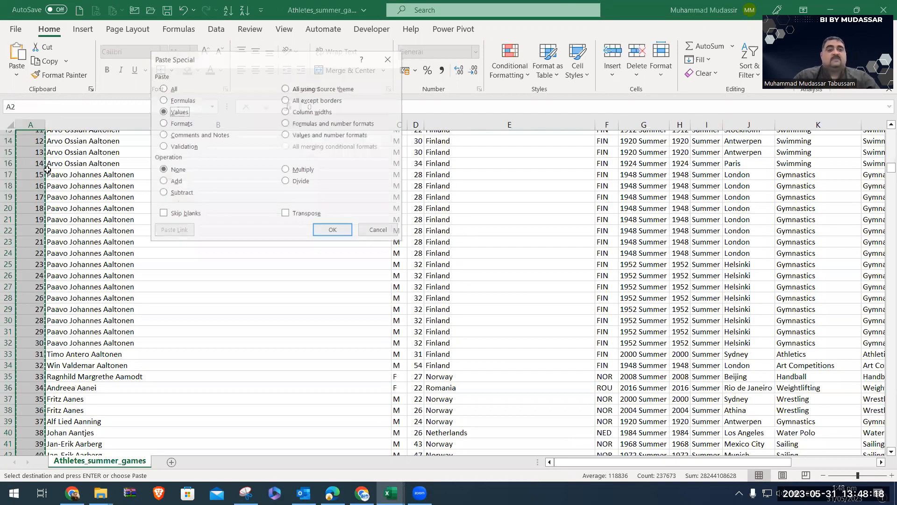
key("Return")
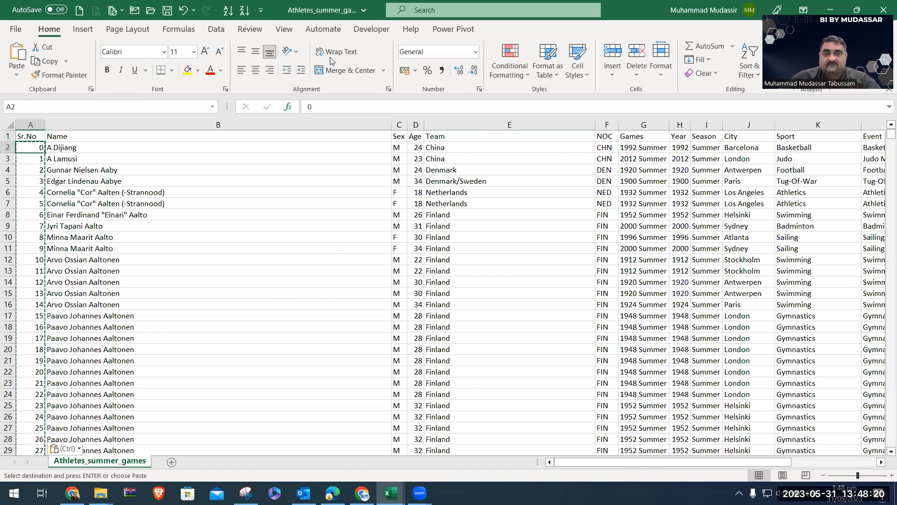
Review the column headings of the dataset from Sr.No across to Games
key("ctrl+t")
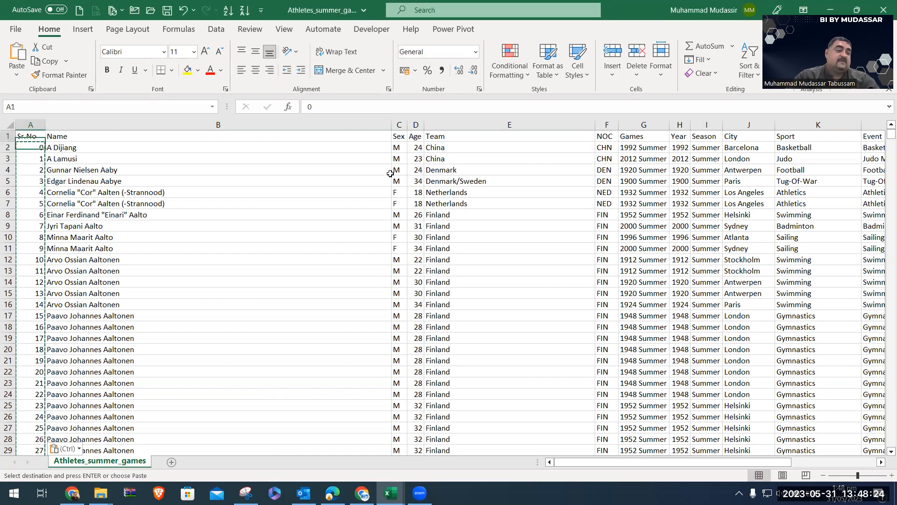
key("Up")
key("Right")
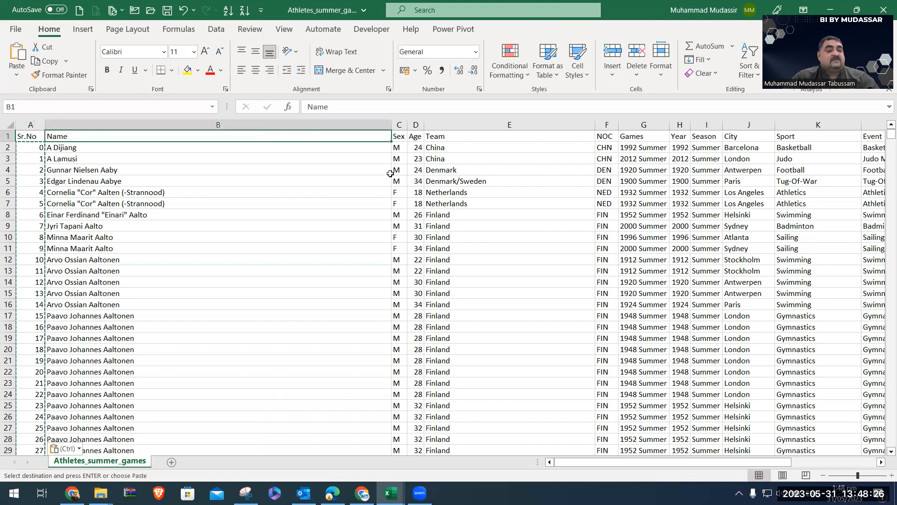
key("Right")
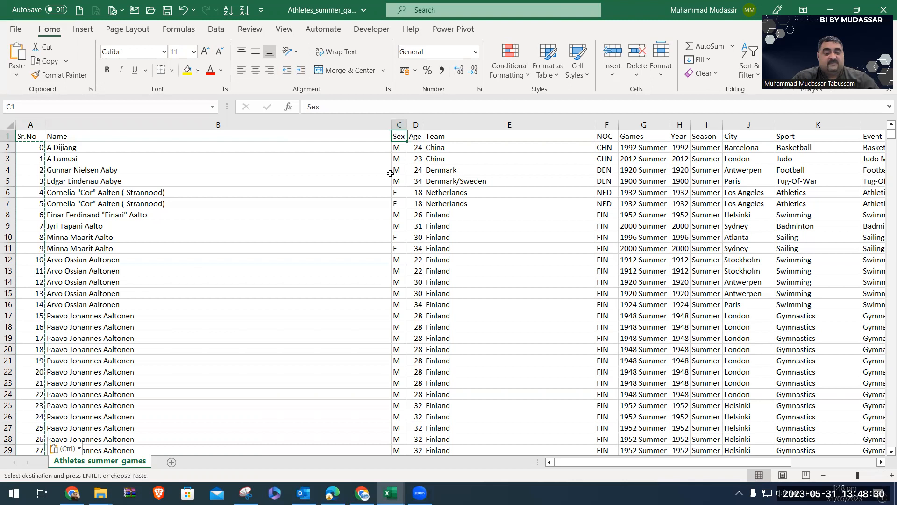
key("Right")
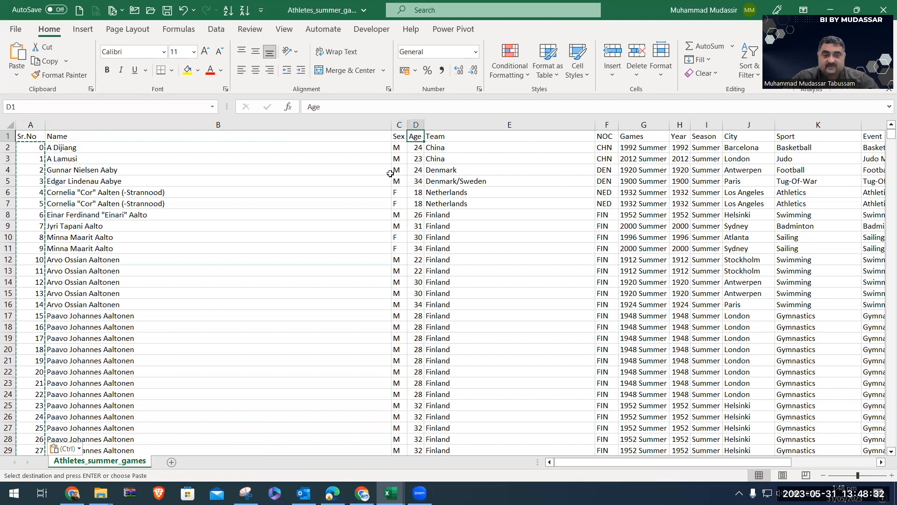
key("Right")
key("Right")
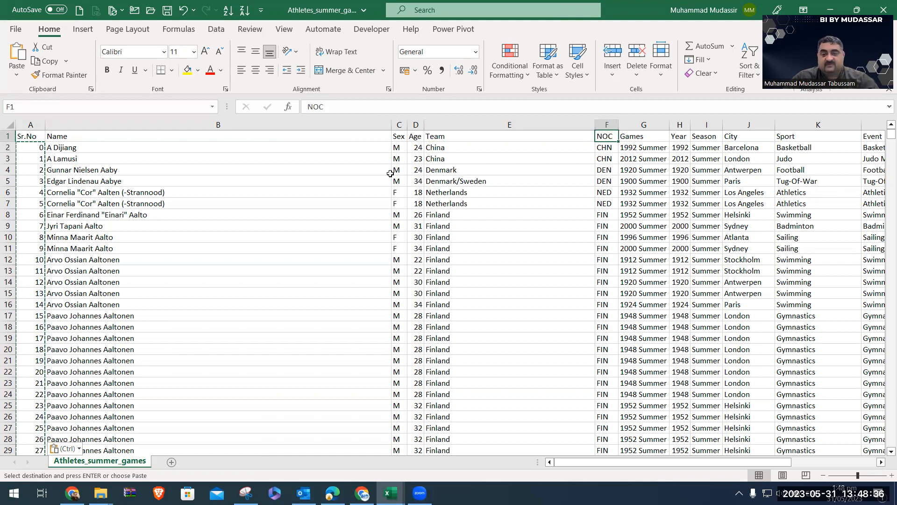
key("Right")
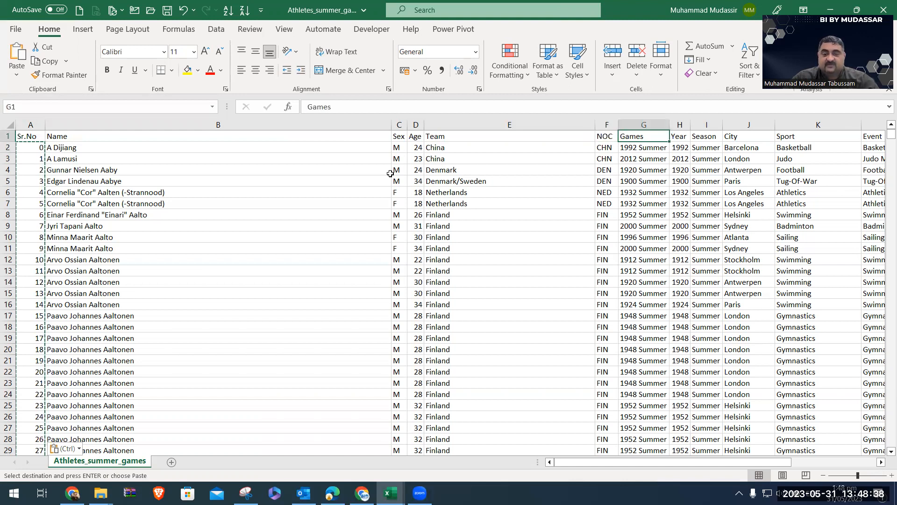
Add filters to the header row and look through the filter list of the Games column without applying a filter
key("ctrl+shift+l")
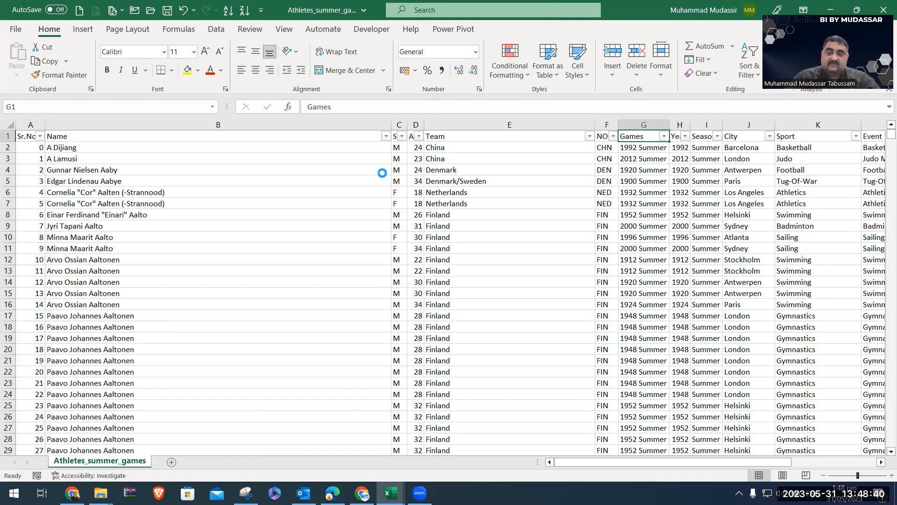
key("alt+Down")
left_click_drag(659, 292, 660, 362)
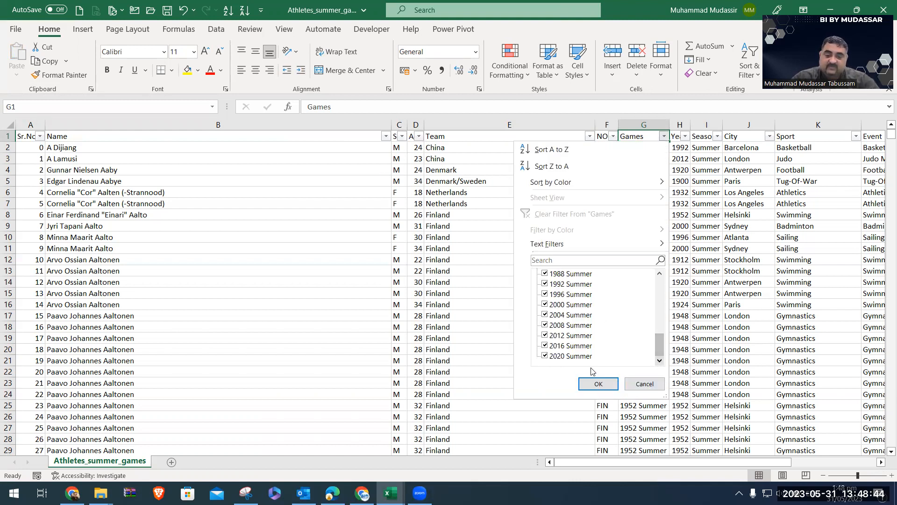
left_click(652, 380)
Select the whole dataset and autofit its column widths
key("Right")
key("Right")
key("Right")
key("Right")
key("Right")
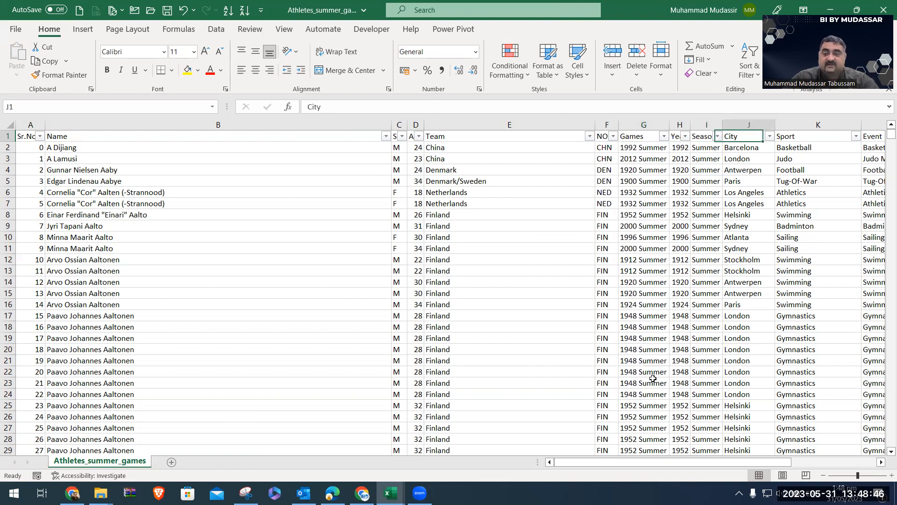
key("ctrl+a")
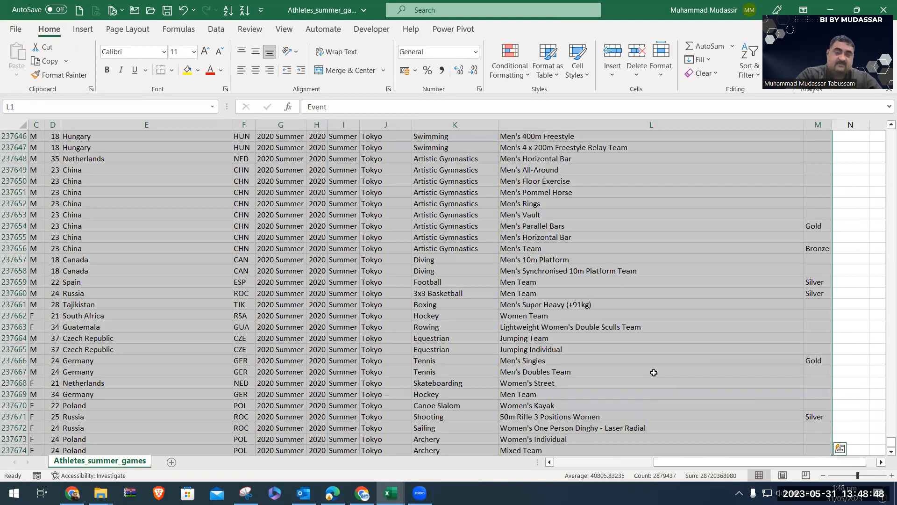
key("alt+h")
key("o")
key("i")
Examine the filter lists of the Season, City and Sport columns without applying any filter
key("Left")
key("Left")
key("Left")
key("Left")
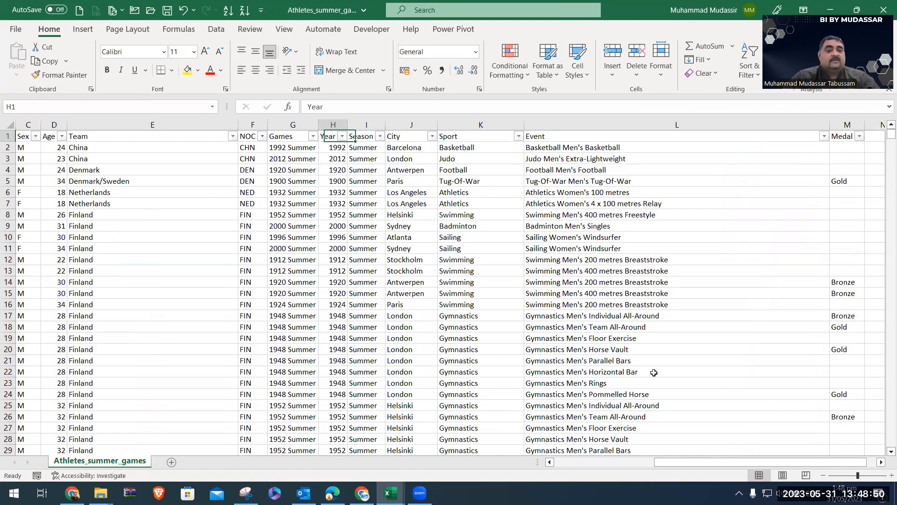
key("Right")
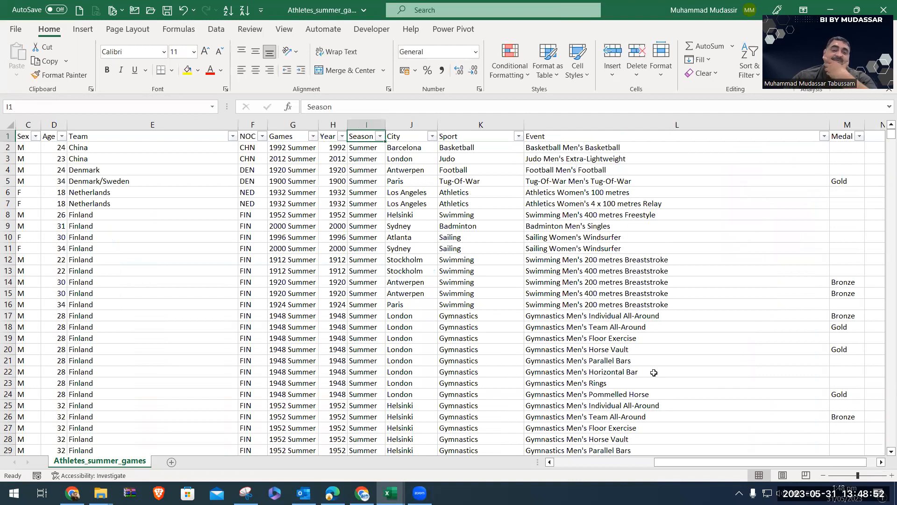
key("alt+Down")
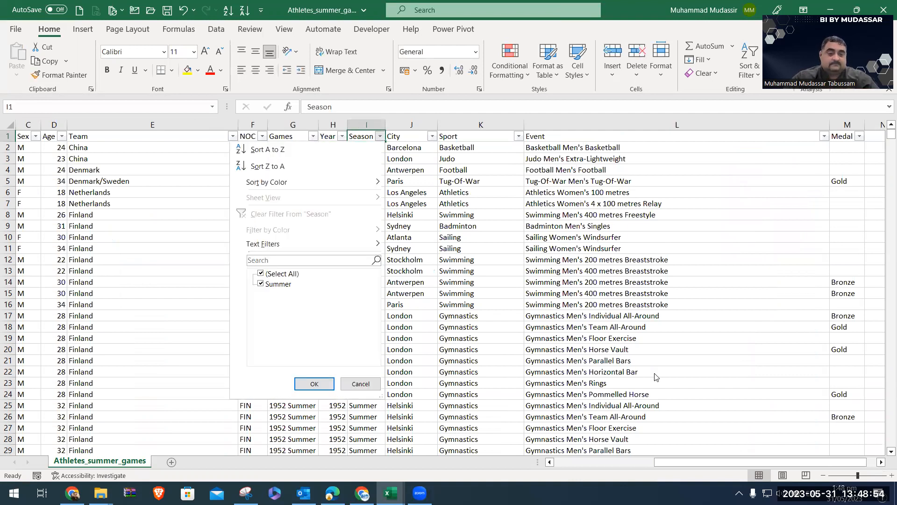
key("Escape")
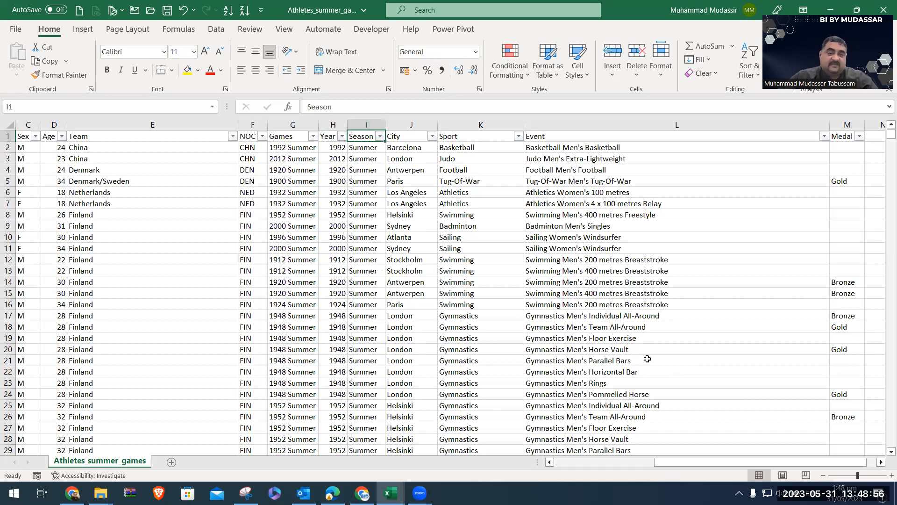
left_click(432, 137)
scroll(435, 307, "down", 1)
key("Escape")
left_click(519, 136)
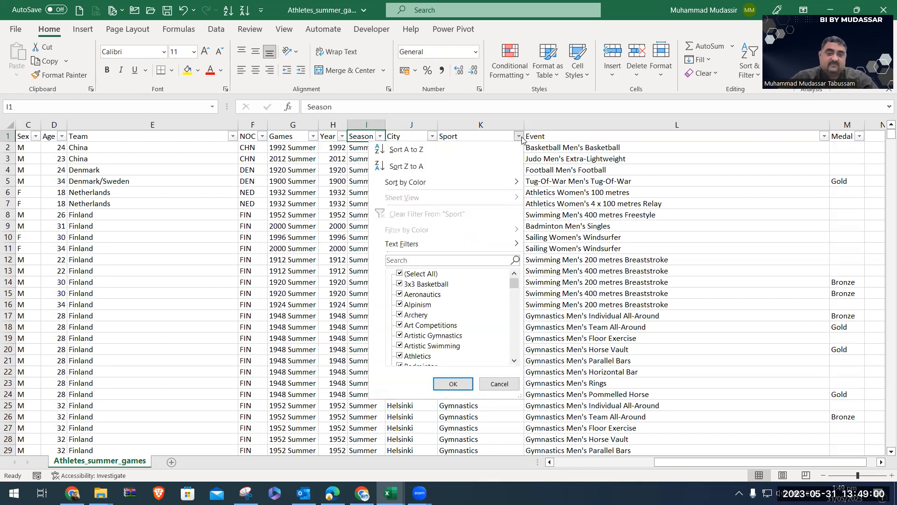
key("Escape")
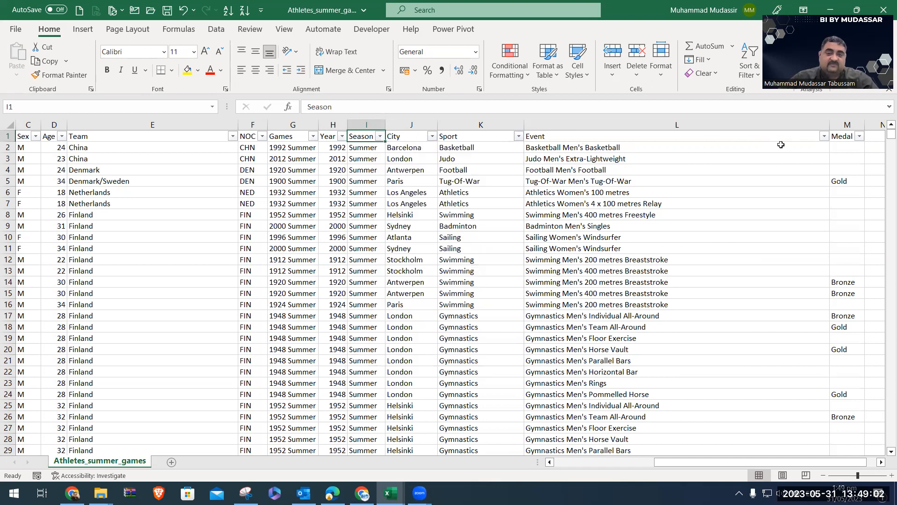
left_click(712, 59)
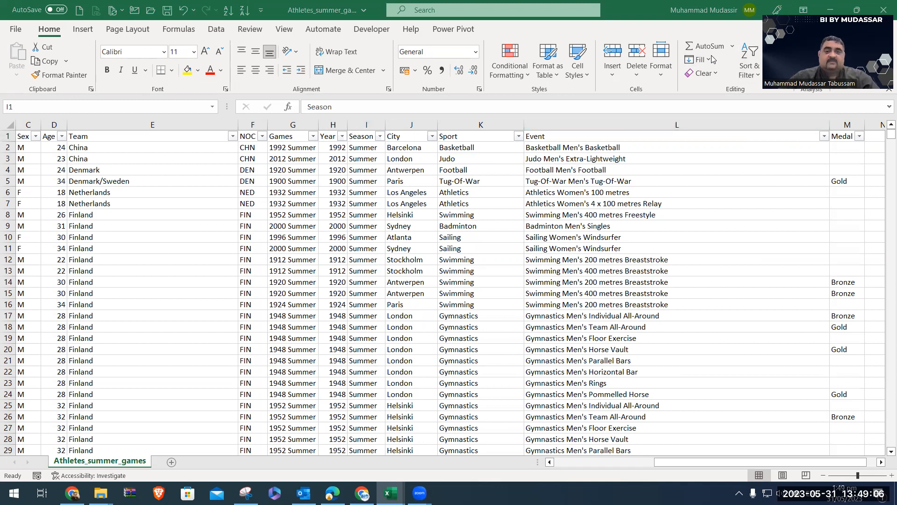
left_click(636, 263)
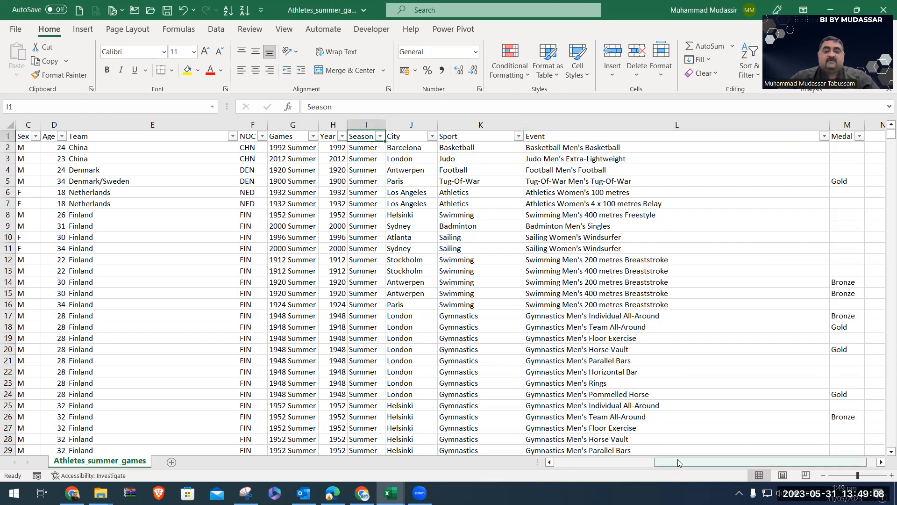
left_click_drag(678, 462, 633, 463)
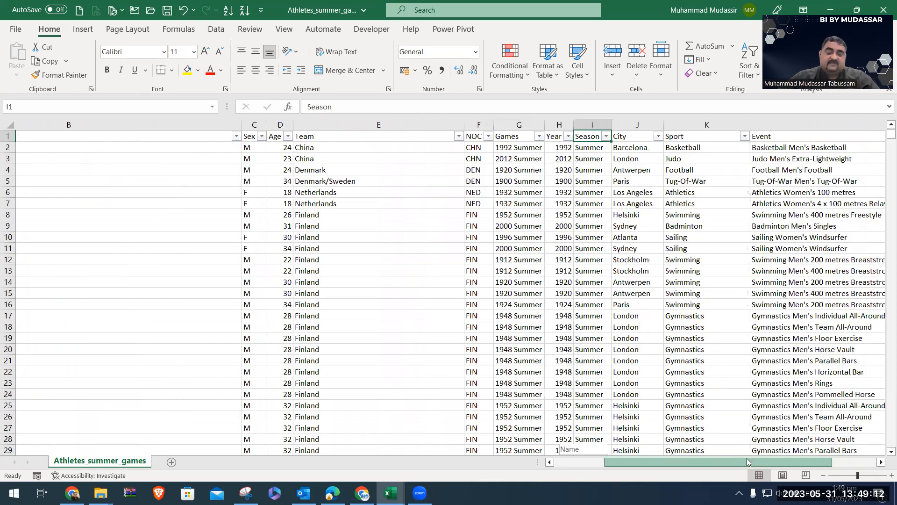
left_click_drag(748, 462, 552, 463)
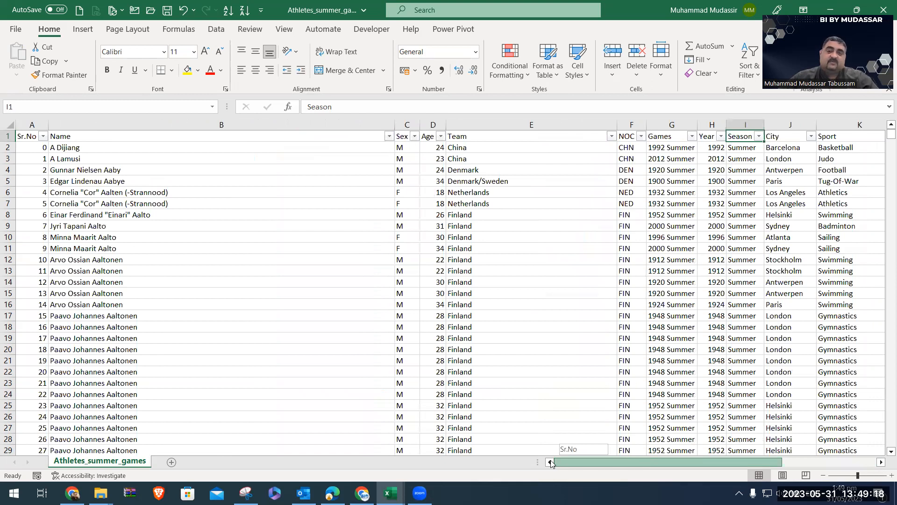
Switch to the Analysis workbook and import the Athletes_summer_games Excel workbook from the BI Training - HO folder
left_click_drag(552, 463, 551, 463)
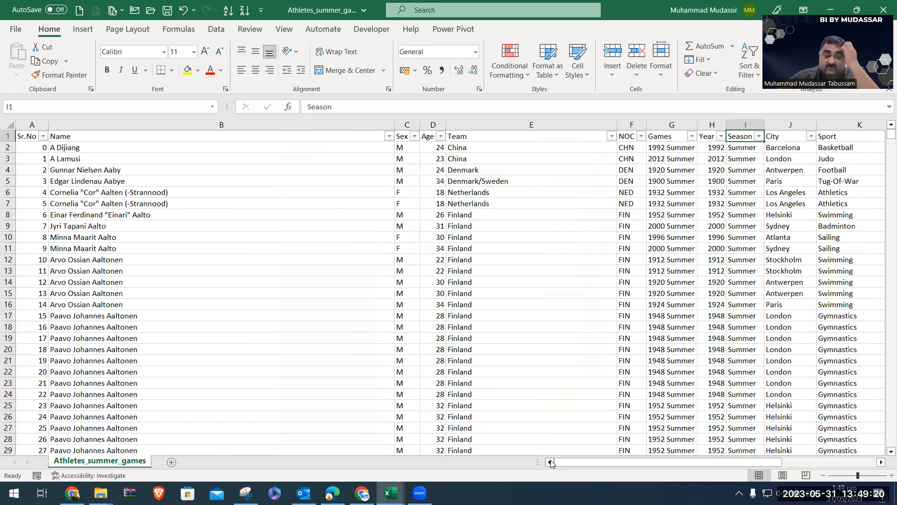
mouse_move(390, 492)
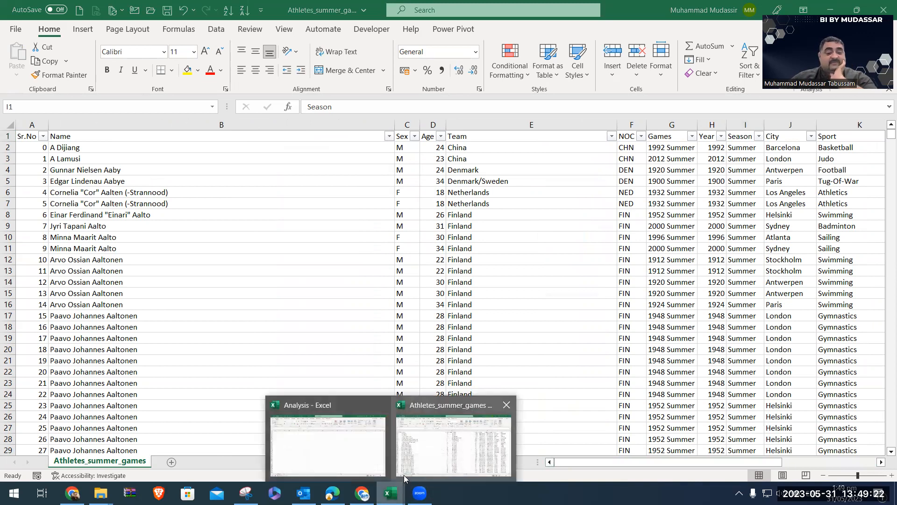
left_click(366, 442)
scroll(114, 52, "down", 4)
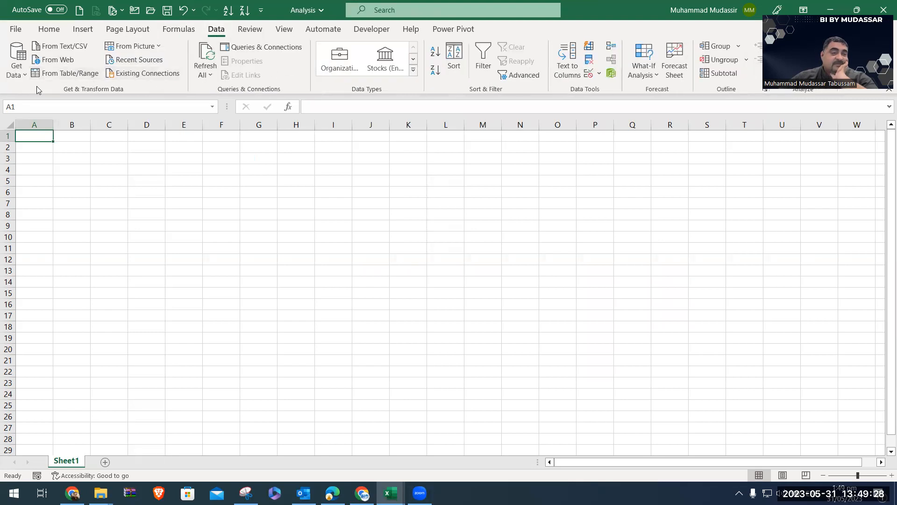
left_click(17, 59)
mouse_move(51, 96)
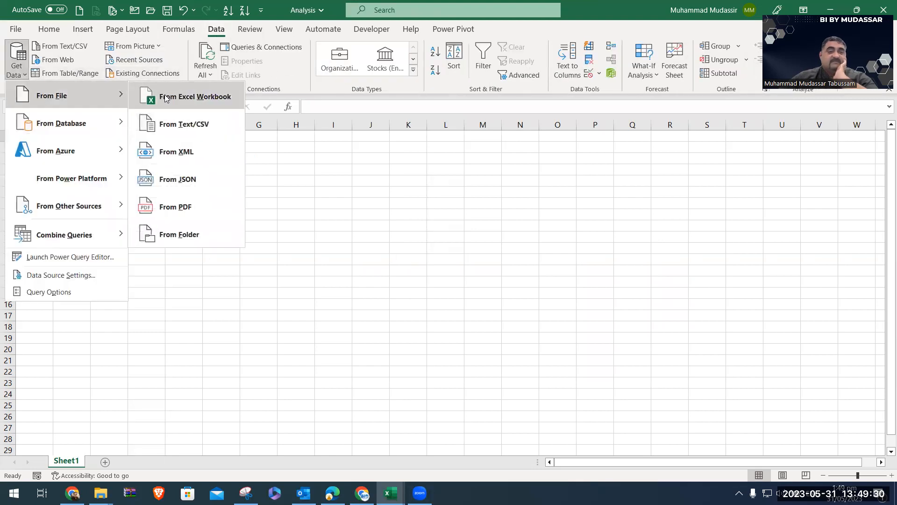
left_click(165, 98)
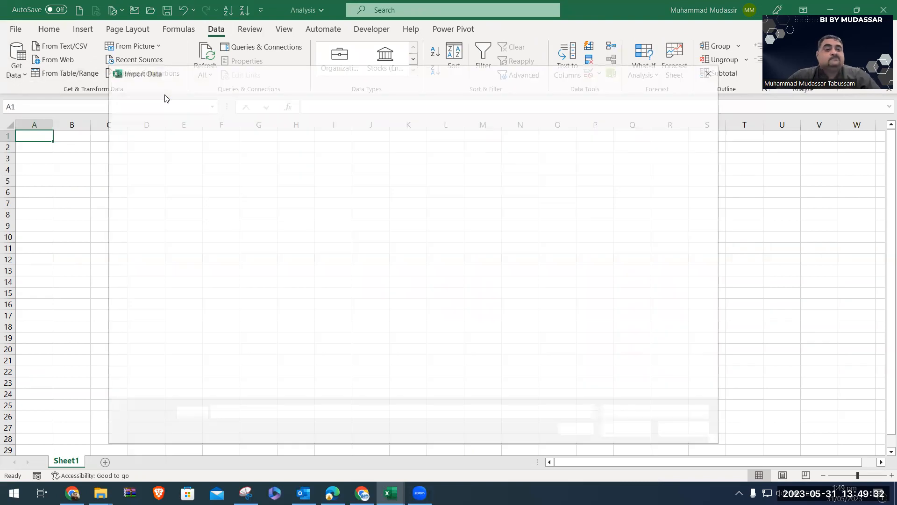
left_click(176, 143)
left_click(330, 174)
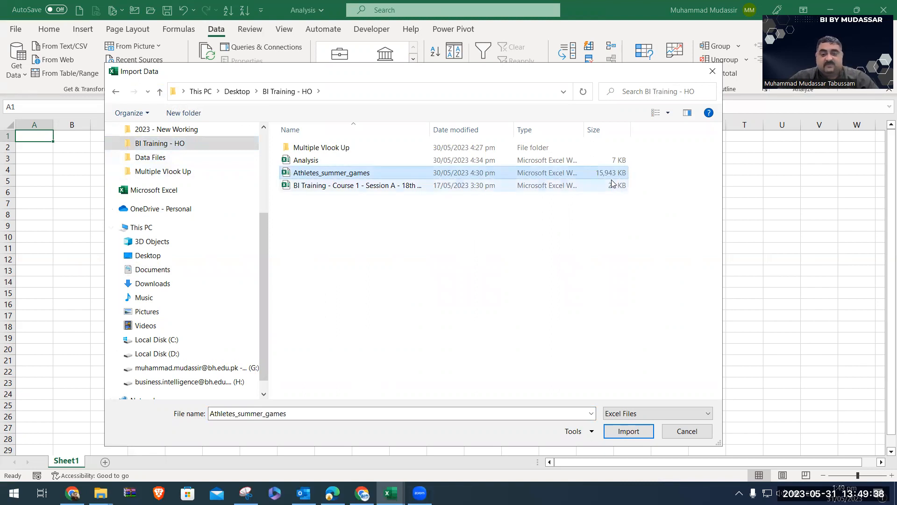
double_click(368, 176)
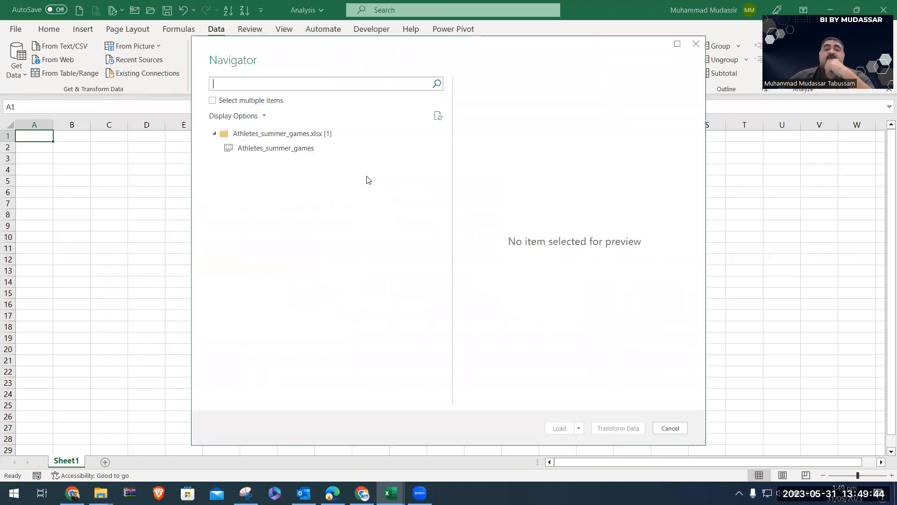
Open the Athletes_summer_games sheet for transformation in Power Query Editor and look through its columns as far as Medal
left_click(312, 153)
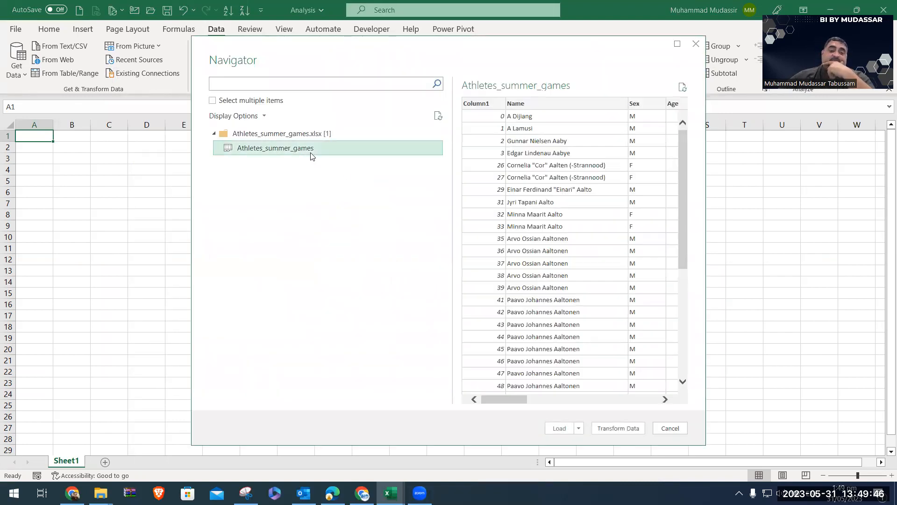
left_click(615, 430)
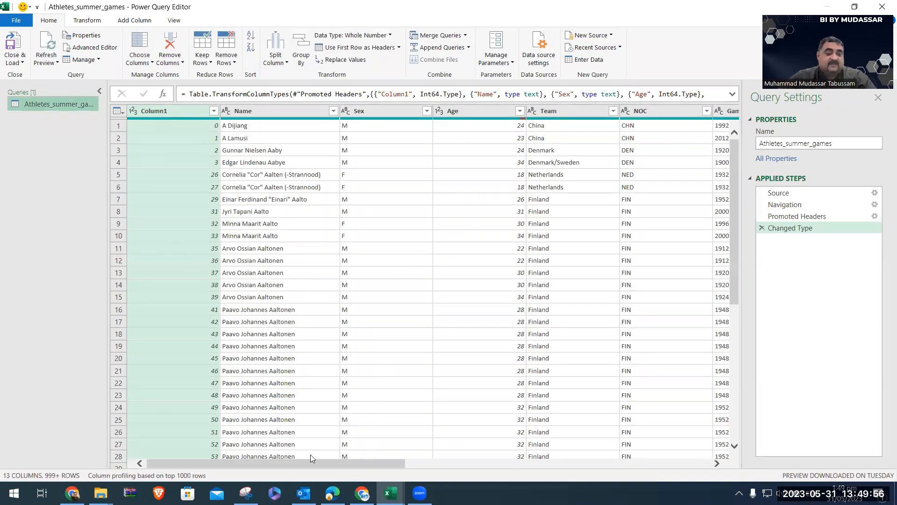
left_click_drag(337, 464, 666, 464)
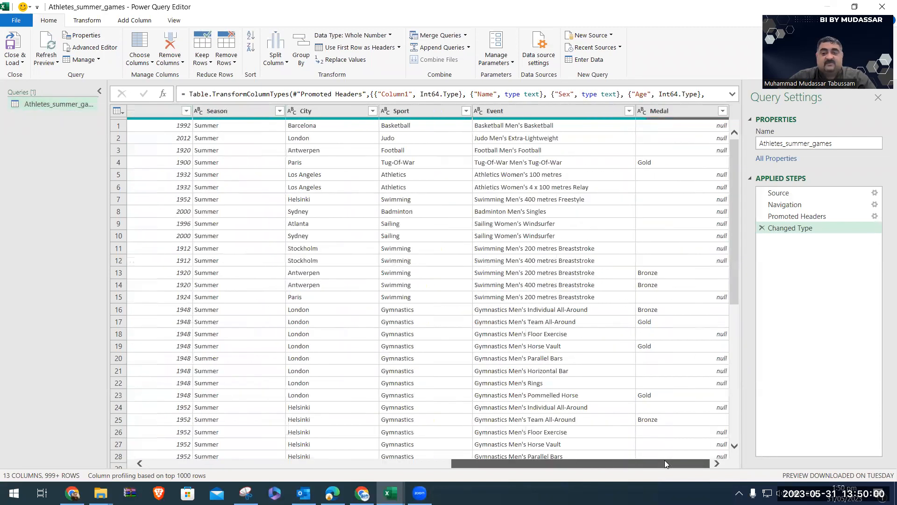
left_click_drag(665, 460, 245, 457)
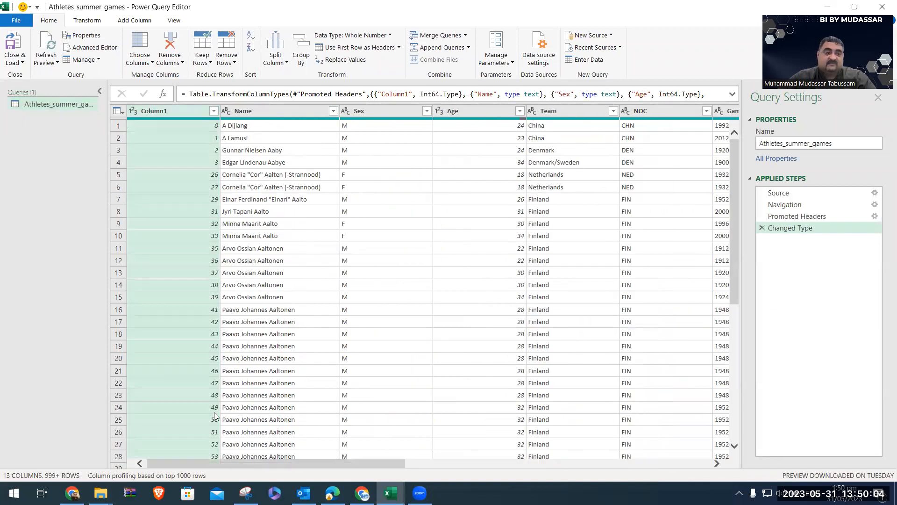
Close and load the query into a new worksheet and narrow the Queries & Connections pane
left_click(14, 60)
left_click(42, 74)
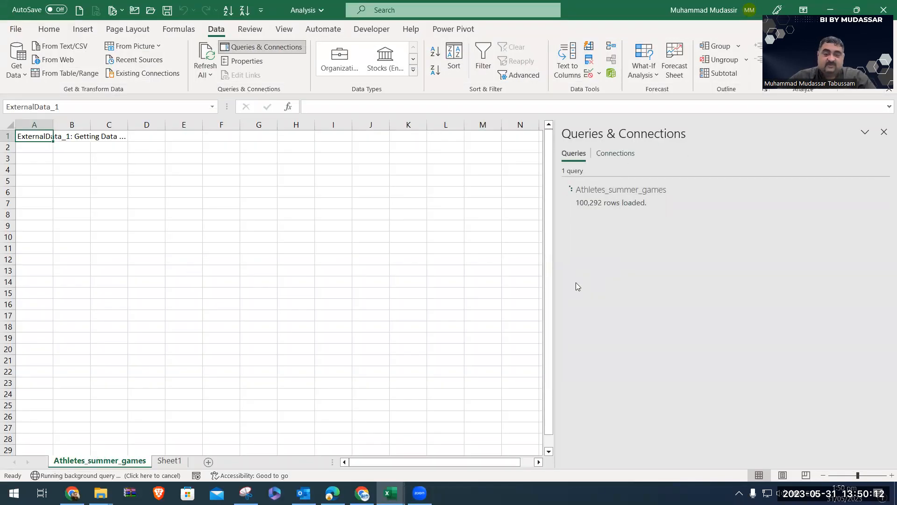
left_click_drag(555, 291, 701, 299)
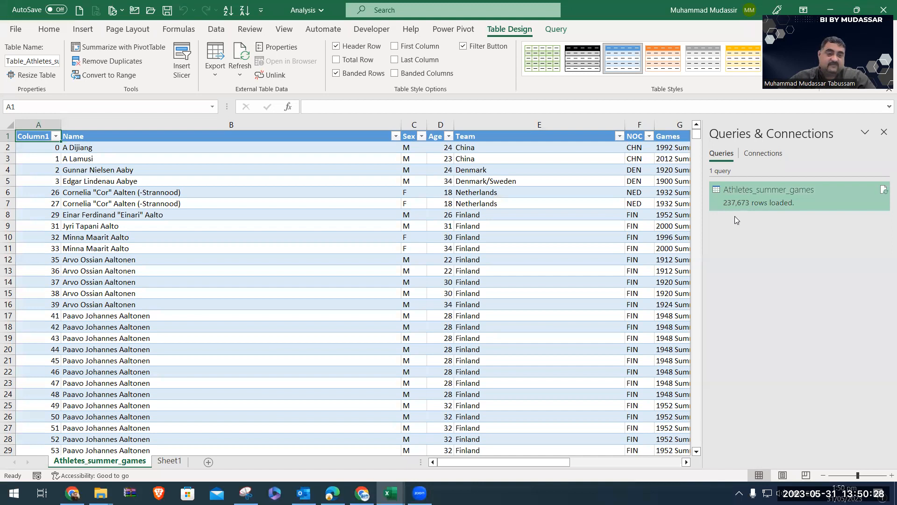
Go to the Column1 header of the loaded table and reopen the Athletes_summer_games query for editing
left_click(235, 194)
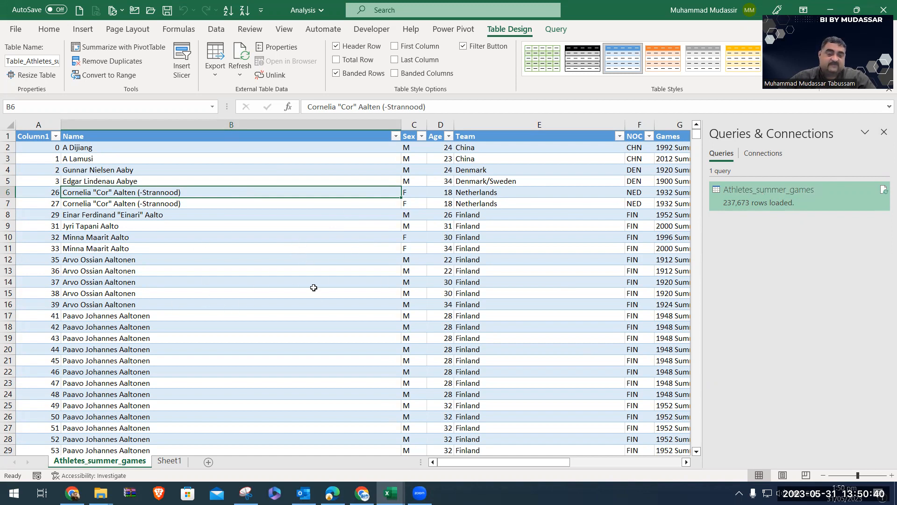
key("Up")
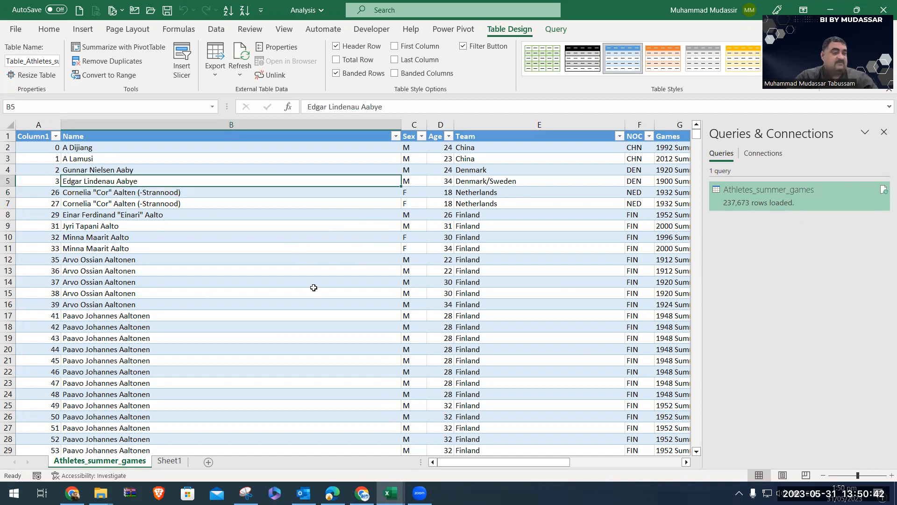
key("ctrl+Up")
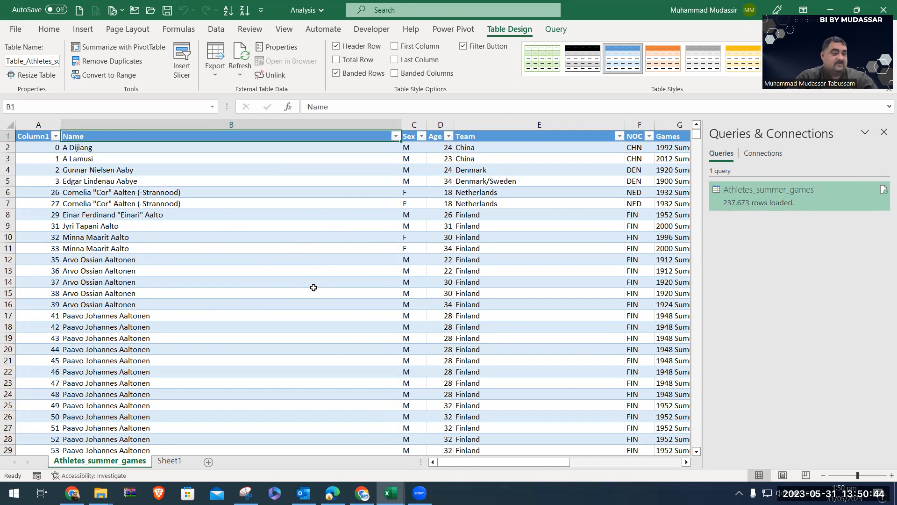
key("Left")
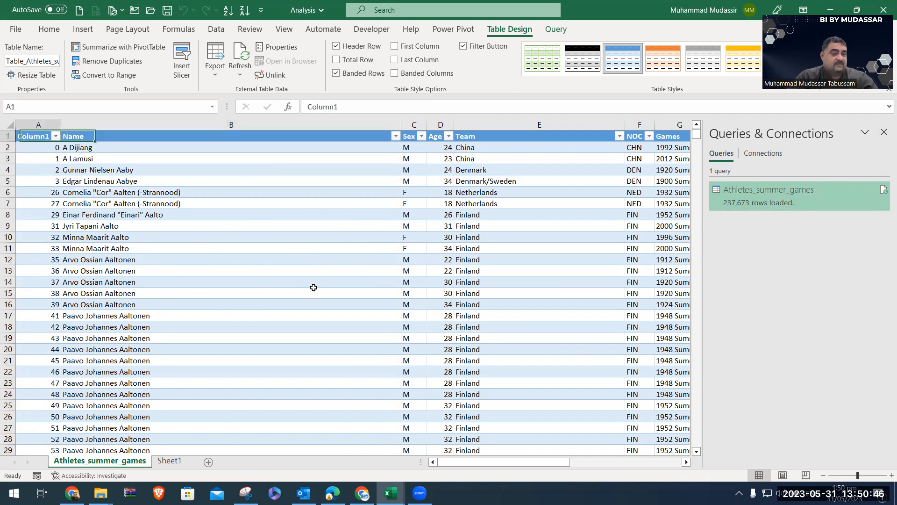
double_click(752, 207)
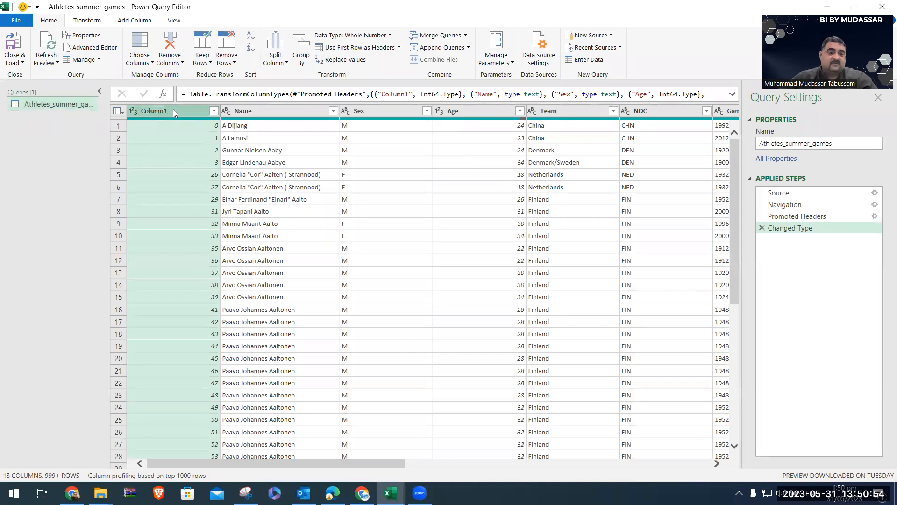
double_click(172, 110)
type("SR")
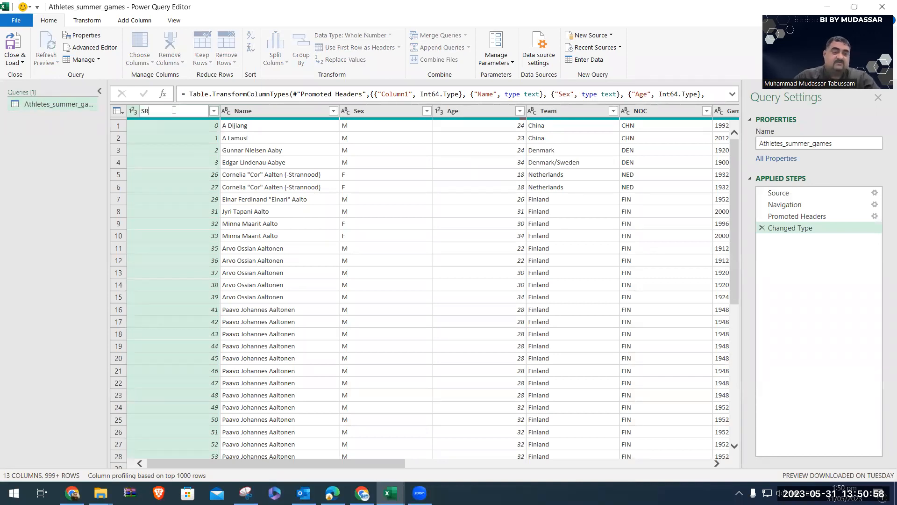
key("Escape")
Remove Column1 from the query and load the changed data back into the worksheet
right_click(198, 109)
left_click(224, 130)
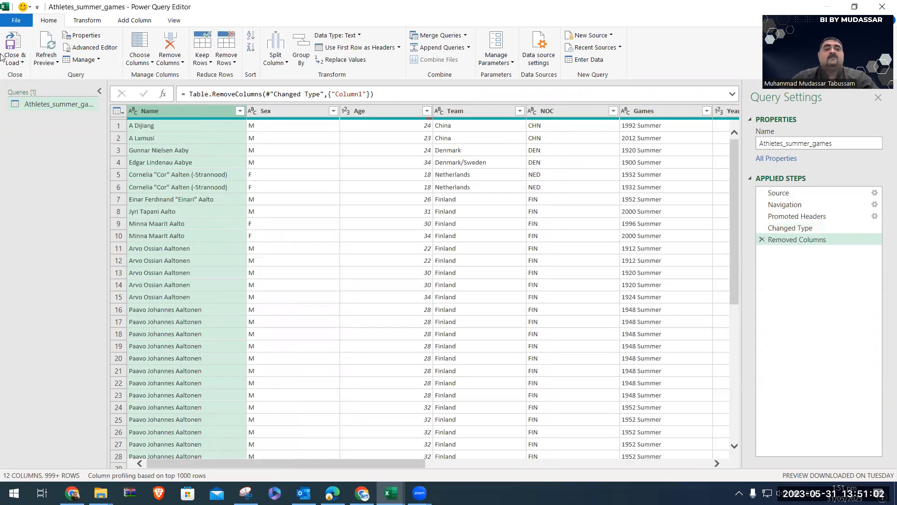
left_click(14, 61)
left_click(25, 77)
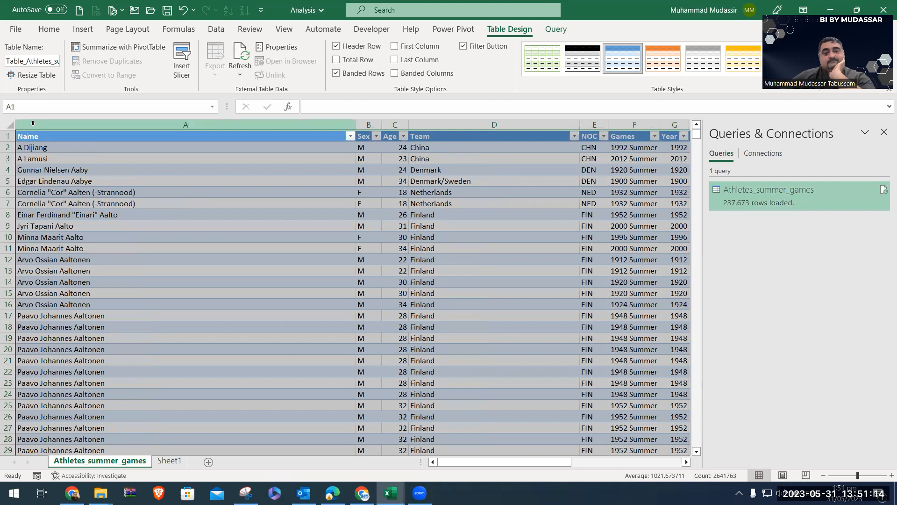
Select the whole athletes table from Name to Medal and insert a PivotTable of it on a new worksheet
left_click(33, 121)
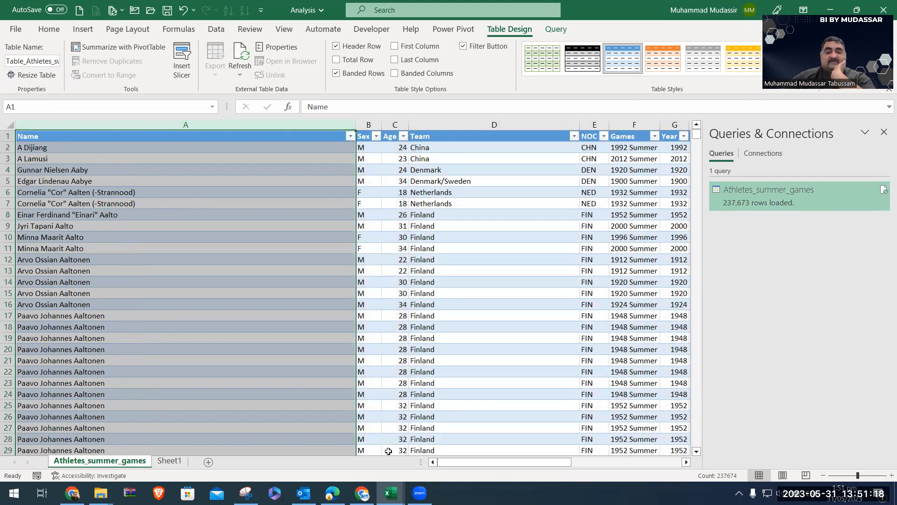
left_click(131, 136)
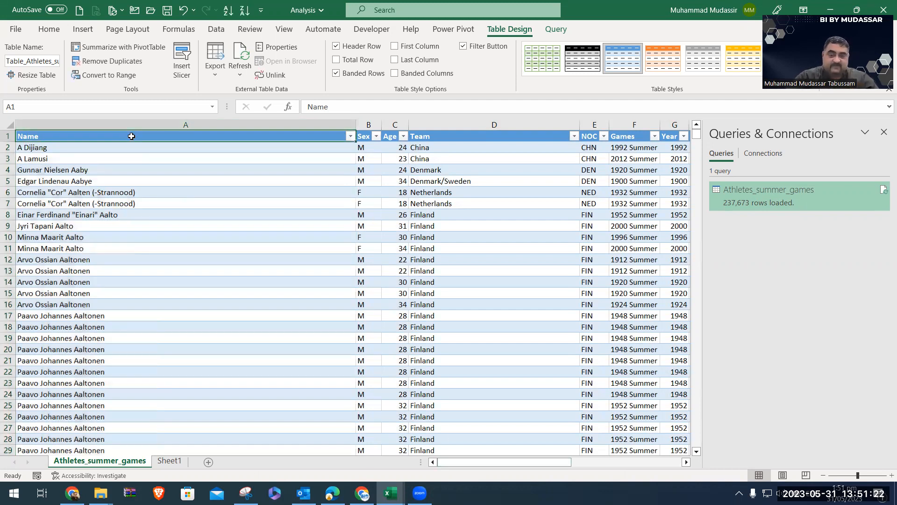
left_click_drag(131, 136, 673, 140)
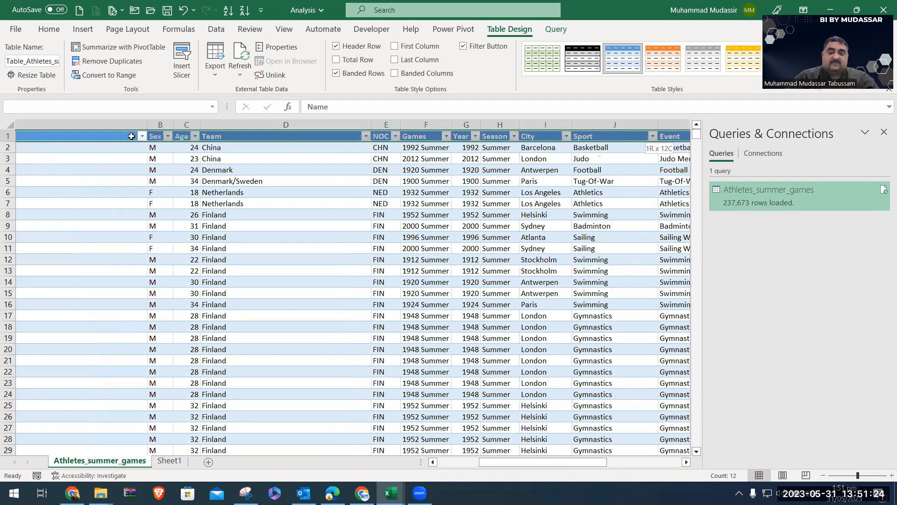
key("ctrl+shift+Down")
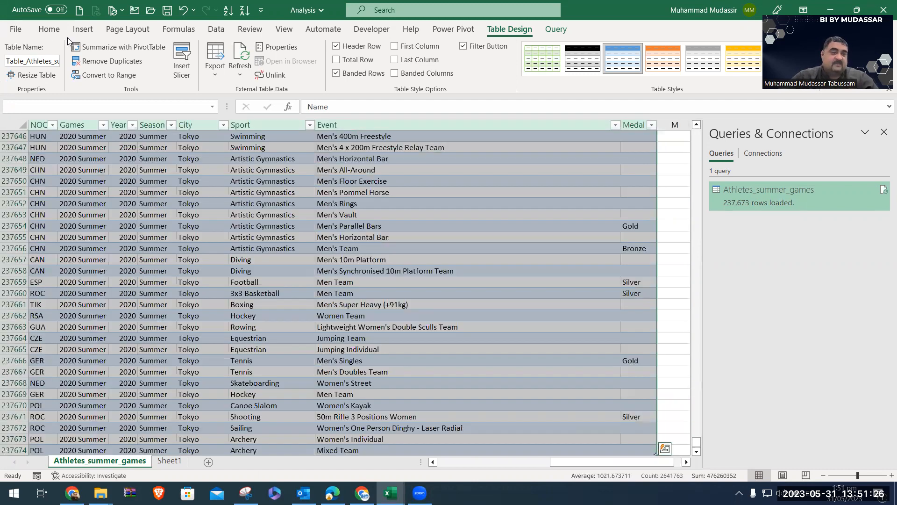
left_click(80, 29)
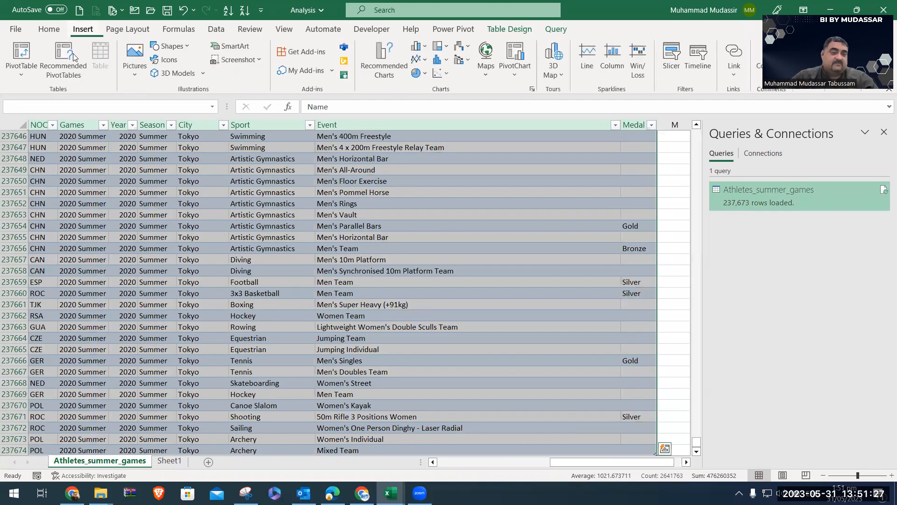
left_click(30, 78)
left_click(40, 91)
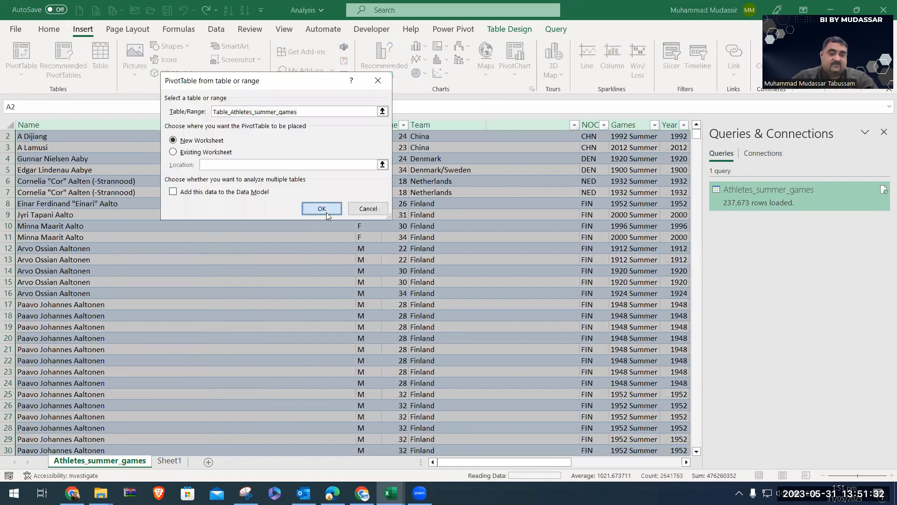
left_click(326, 214)
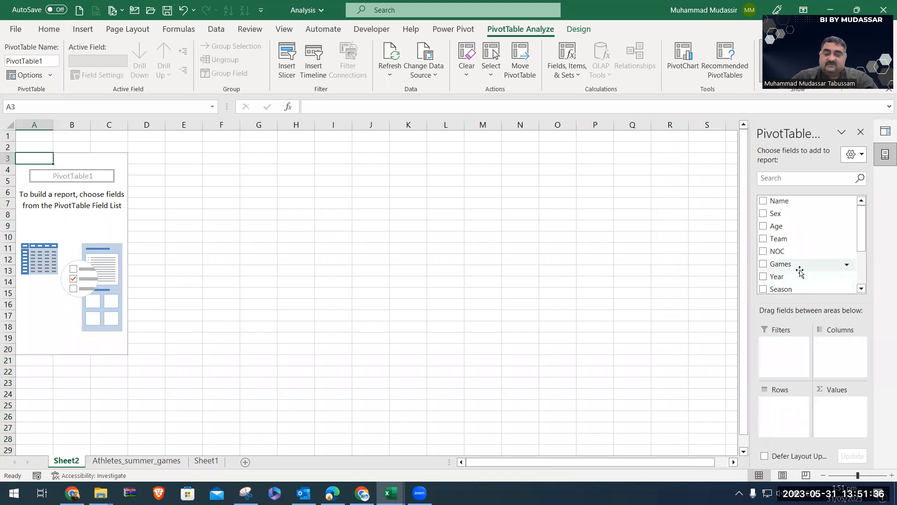
Add Year to the PivotTable's rows and values, and summarize the value field by Count
left_click_drag(800, 276, 774, 415)
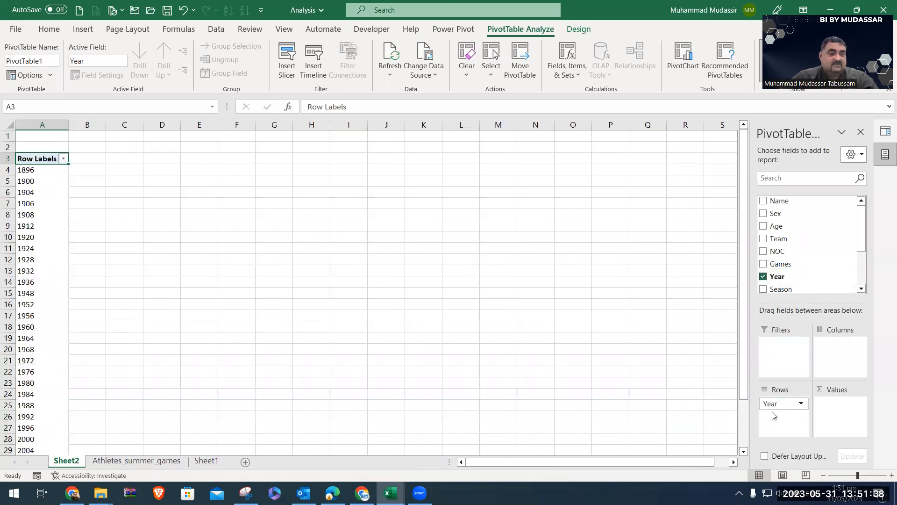
left_click_drag(777, 282, 821, 405)
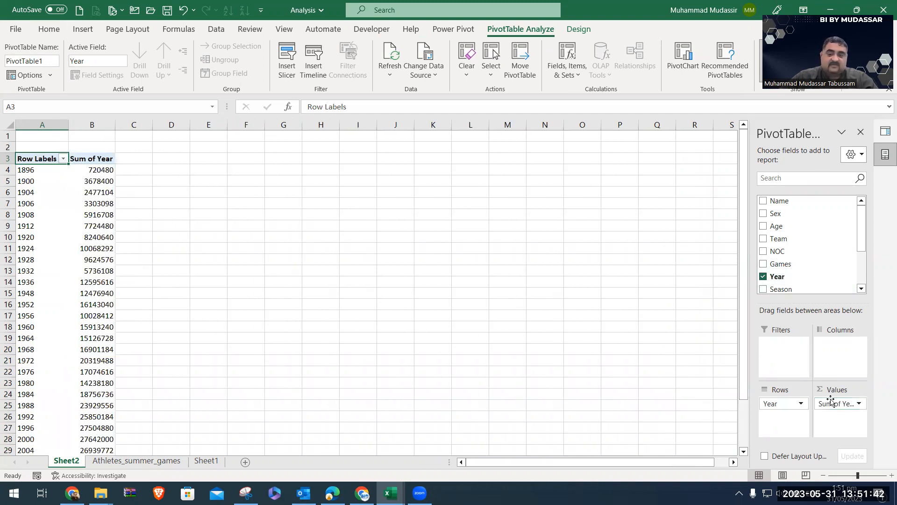
left_click(831, 402)
left_click(829, 387)
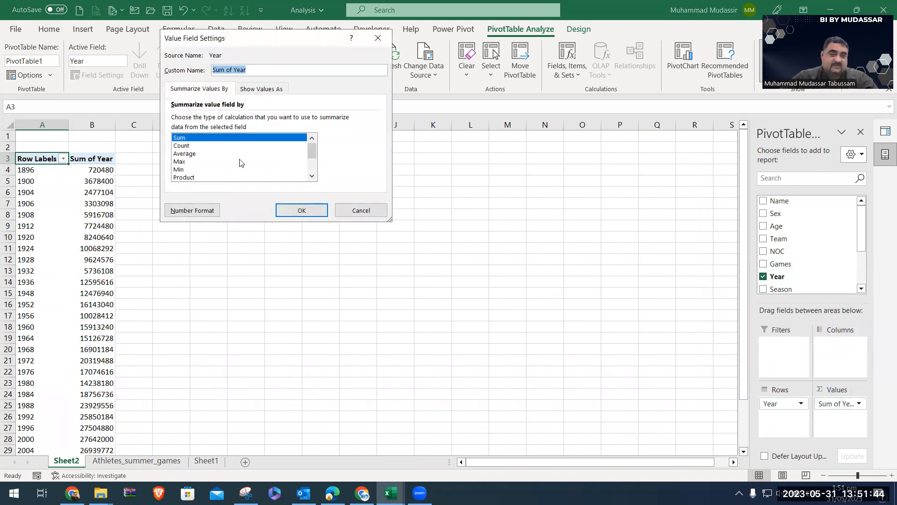
left_click(188, 145)
left_click(287, 210)
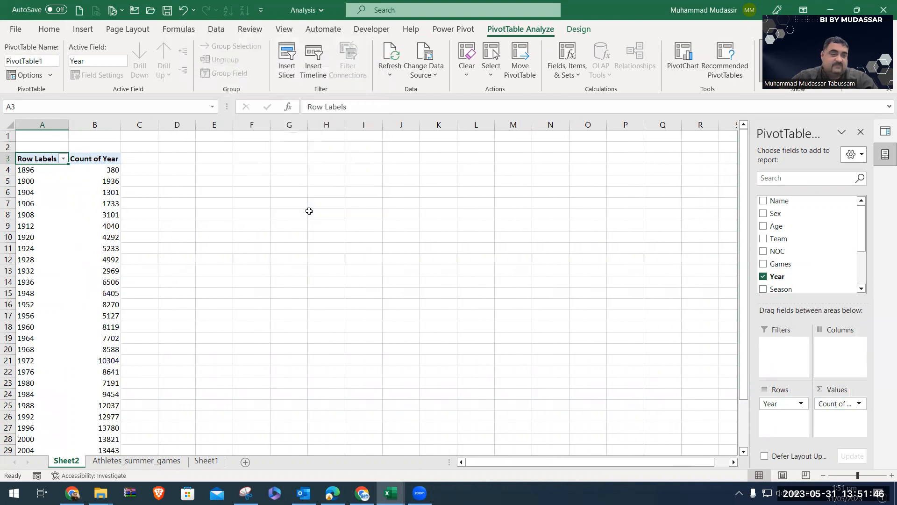
Sort the PivotTable's years by Count of Year from largest to smallest
right_click(117, 173)
mouse_move(182, 272)
left_click(287, 296)
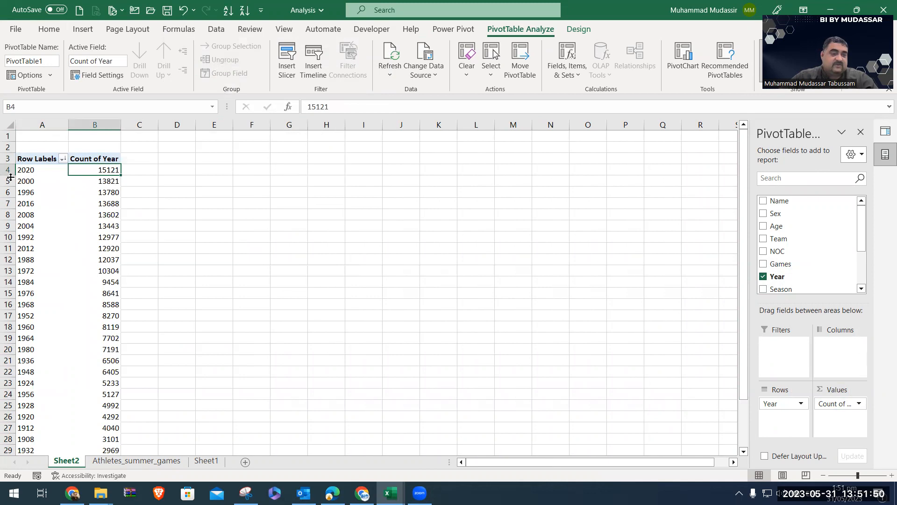
On the Athletes_summer_games sheet, filter the table's Year column to show only 1896
left_click(168, 462)
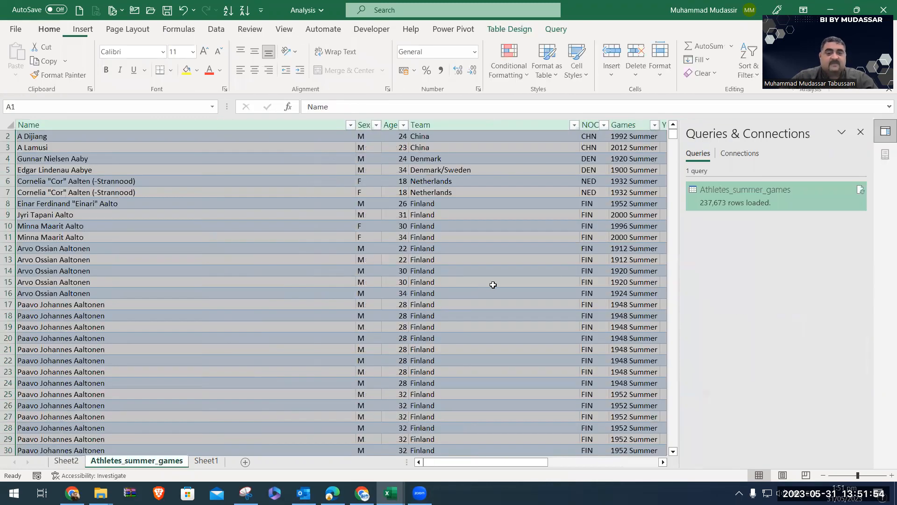
left_click(506, 235)
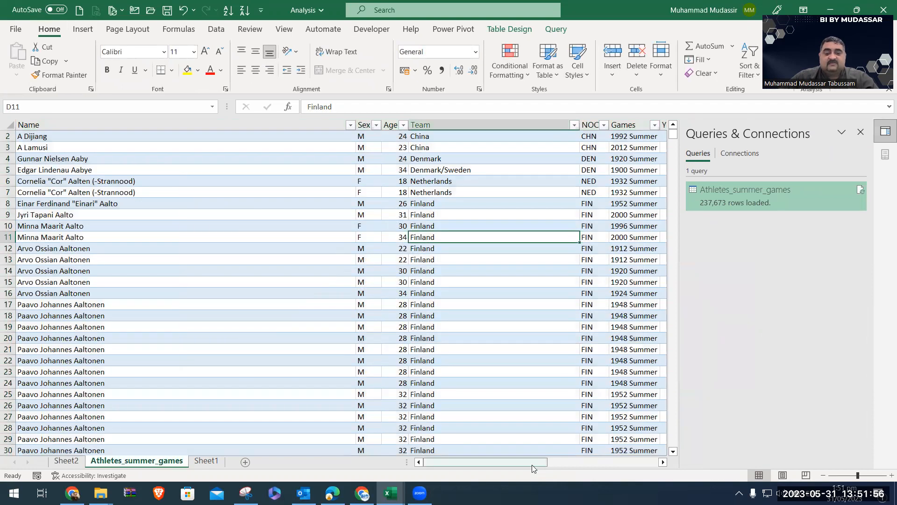
left_click(584, 466)
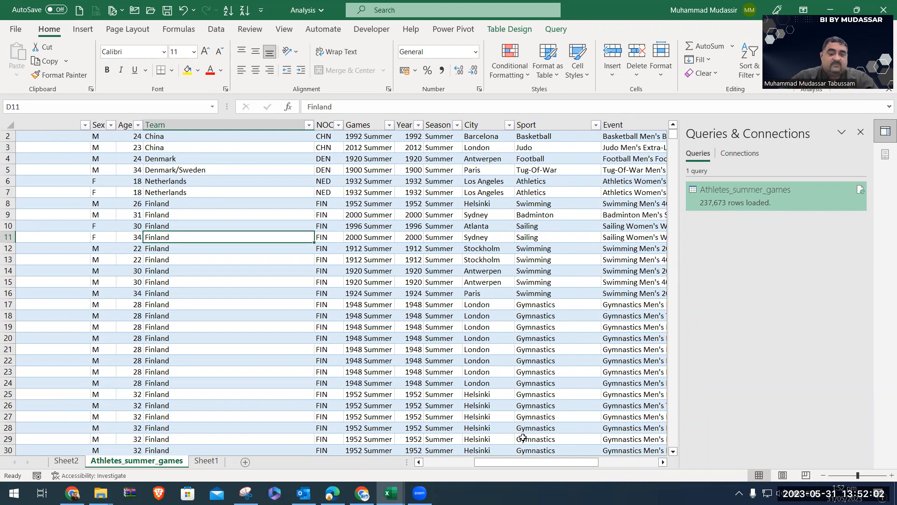
left_click_drag(545, 462, 606, 459)
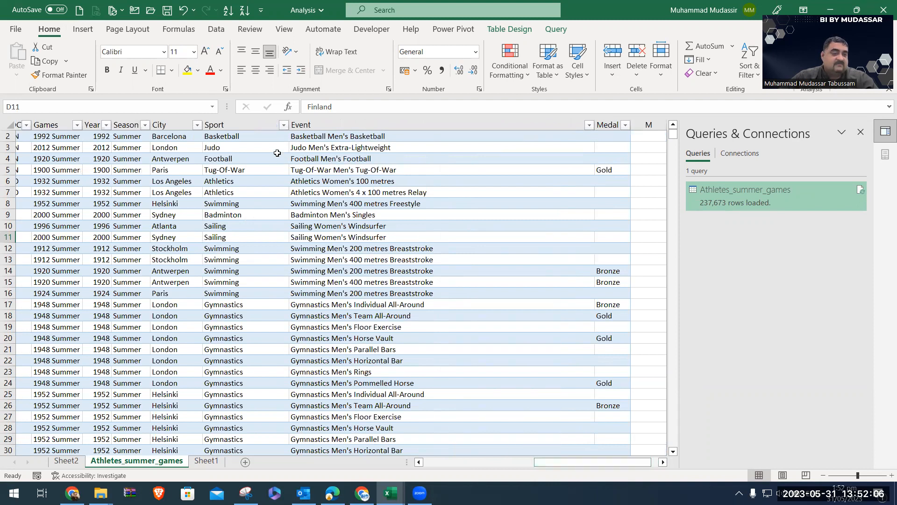
left_click(327, 139)
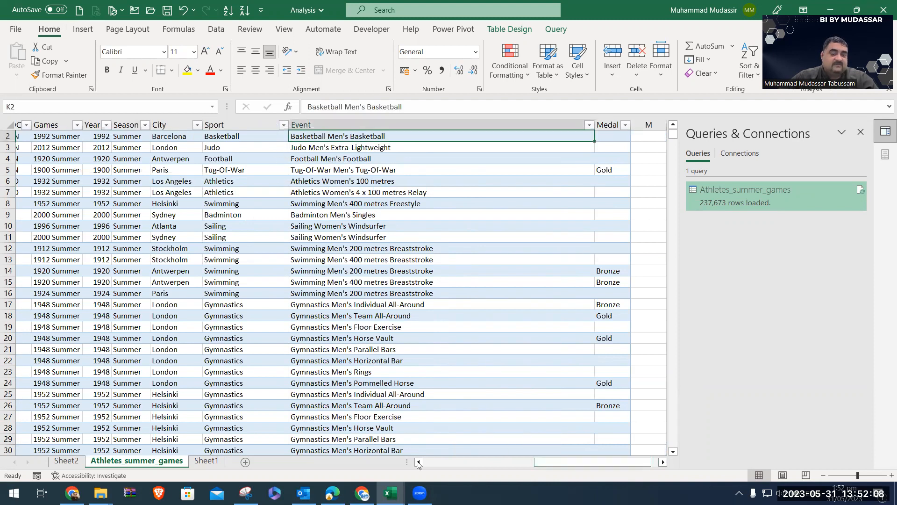
left_click_drag(561, 465, 560, 465)
left_click(105, 125)
left_click(49, 263)
left_click(44, 273)
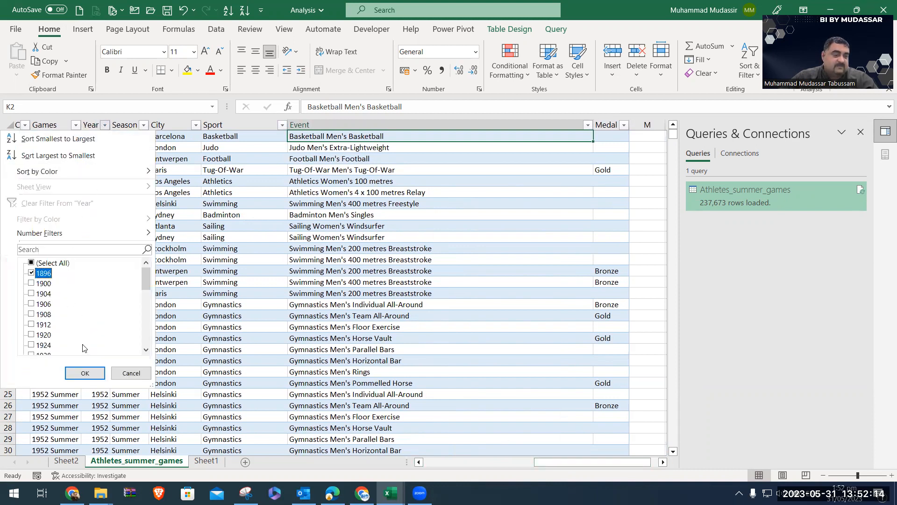
left_click(85, 372)
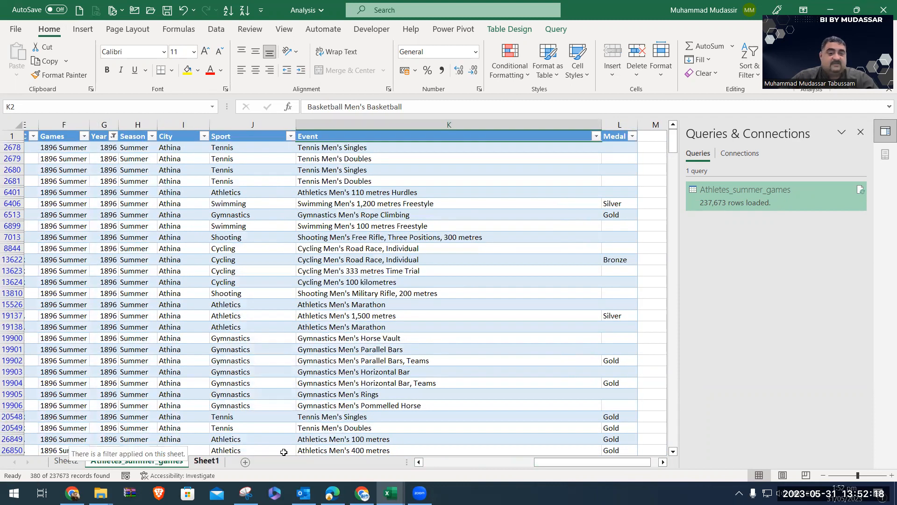
Restore all years in the Year column filter of the athletes table
left_click_drag(554, 463, 613, 437)
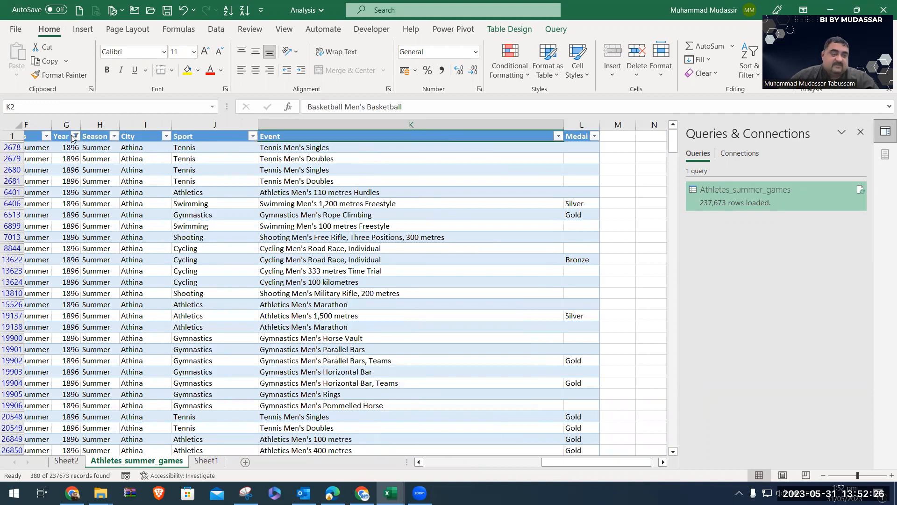
left_click(75, 136)
left_click(47, 274)
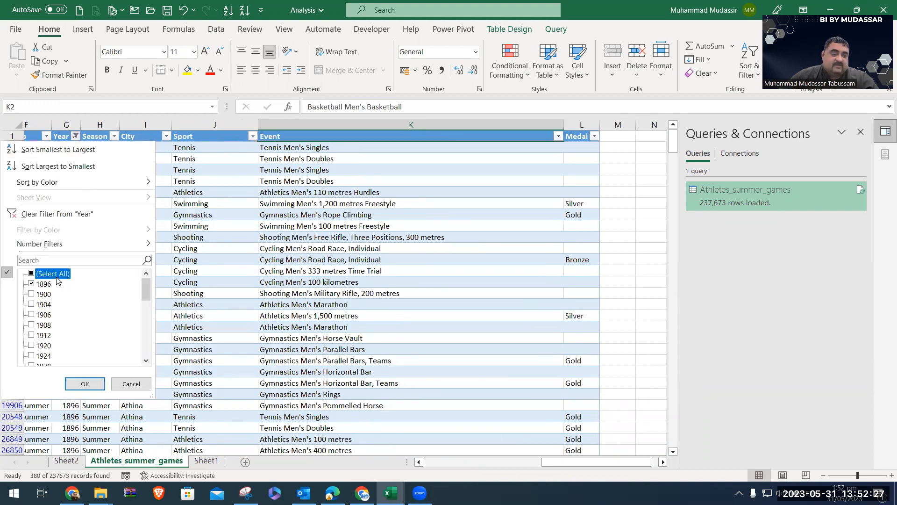
left_click(101, 388)
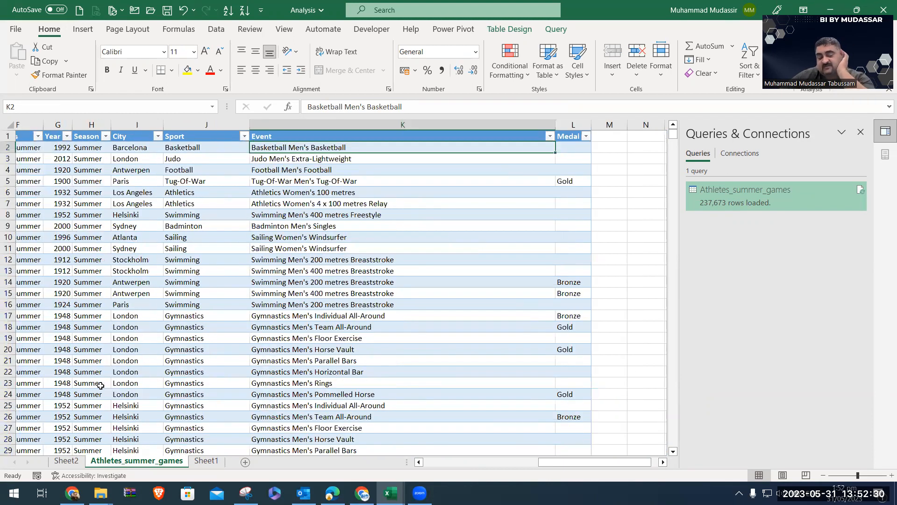
Check the count for 1896 in the PivotTable on Sheet2
left_click(67, 461)
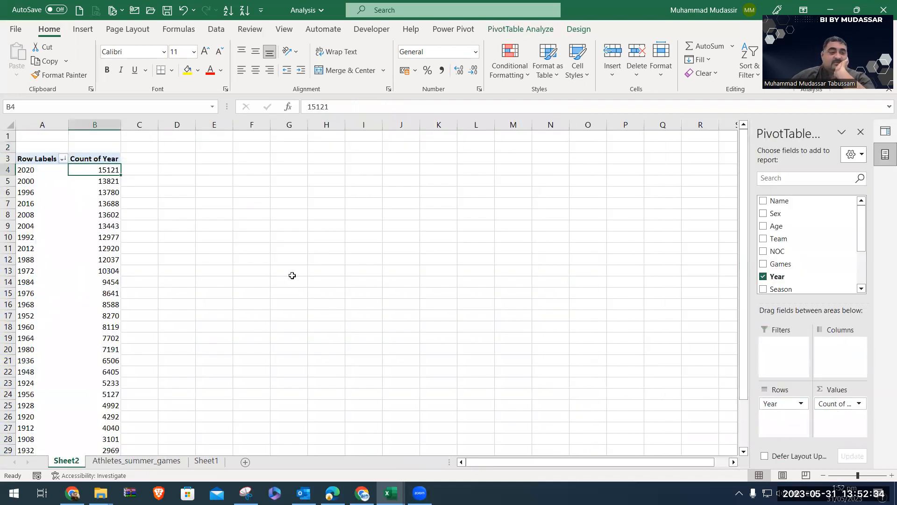
scroll(97, 327, "down", 7)
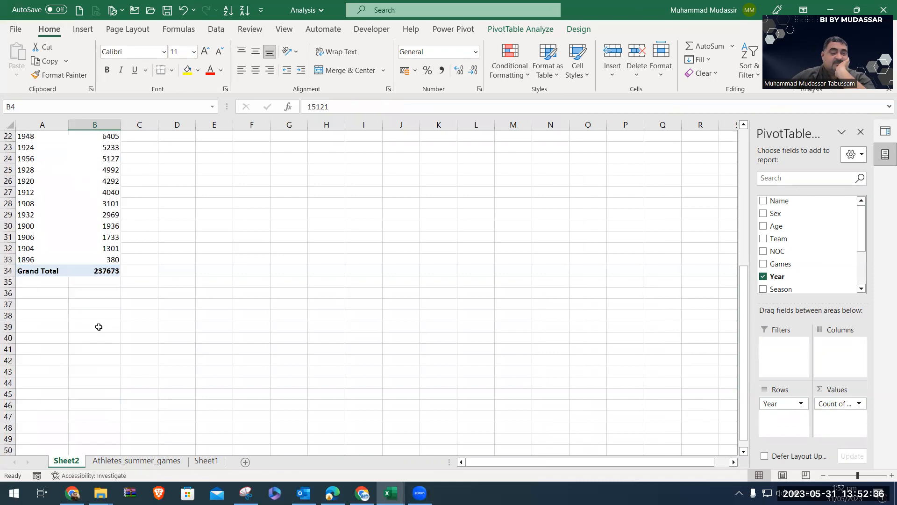
left_click(112, 260)
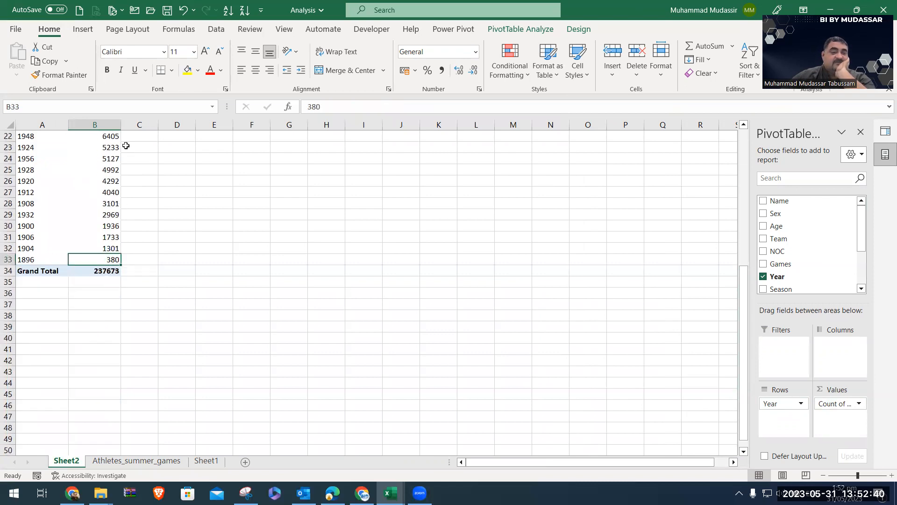
scroll(120, 260, "up", 7)
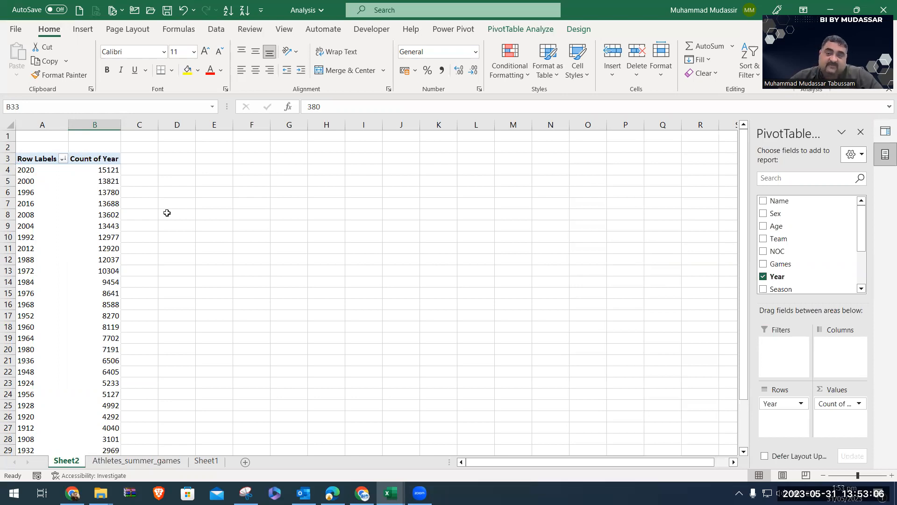
Delete the PivotTable worksheet Sheet2 from the workbook
right_click(85, 465)
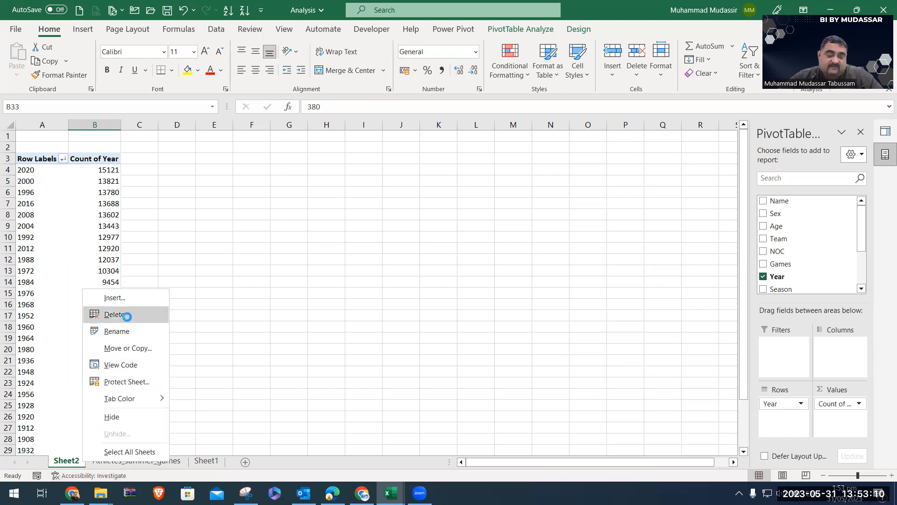
left_click(124, 314)
left_click(428, 279)
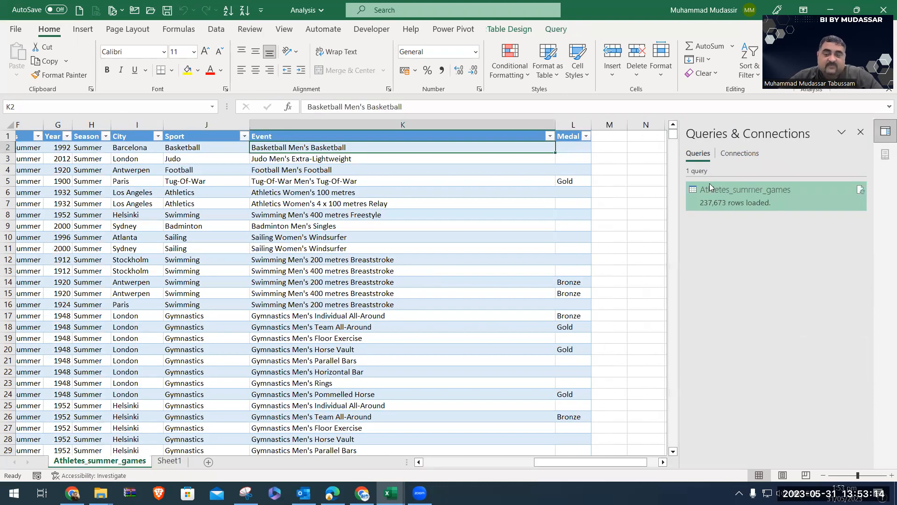
Open the Athletes_summer_games query in the Power Query Editor and create a reference query from it
left_click(729, 205)
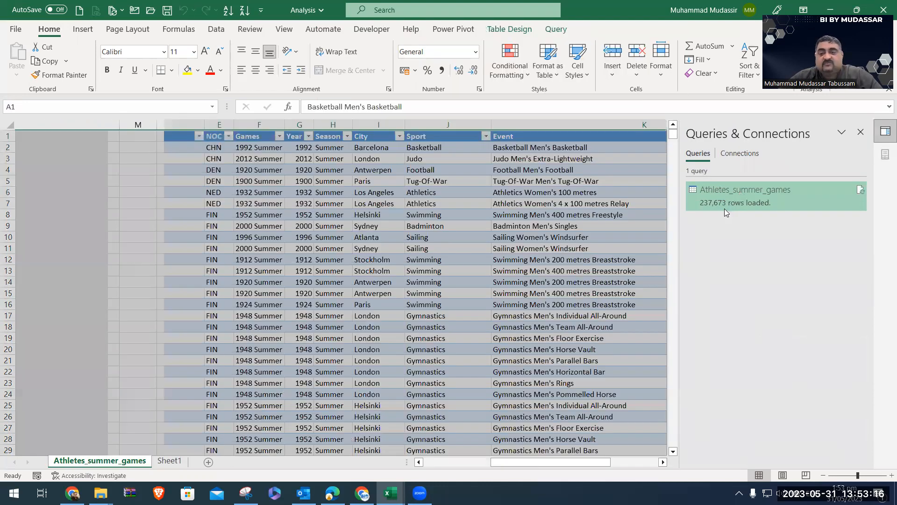
double_click(725, 208)
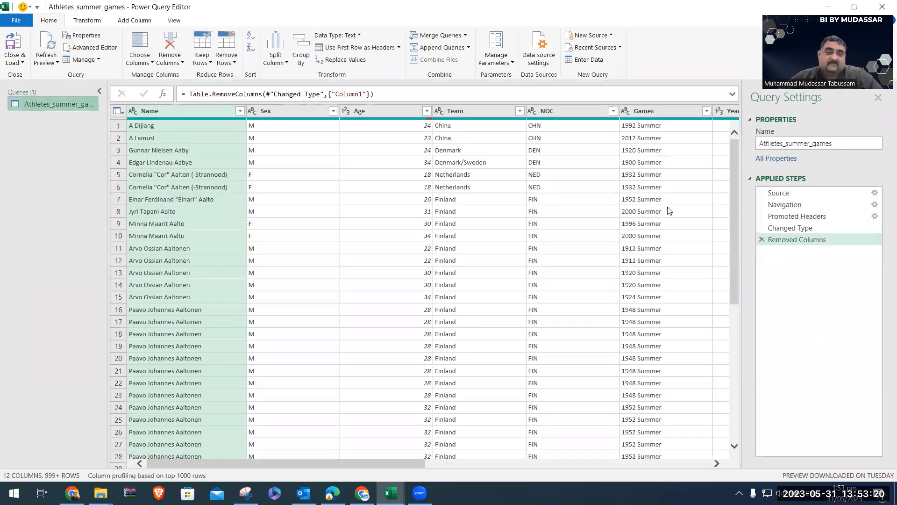
right_click(49, 106)
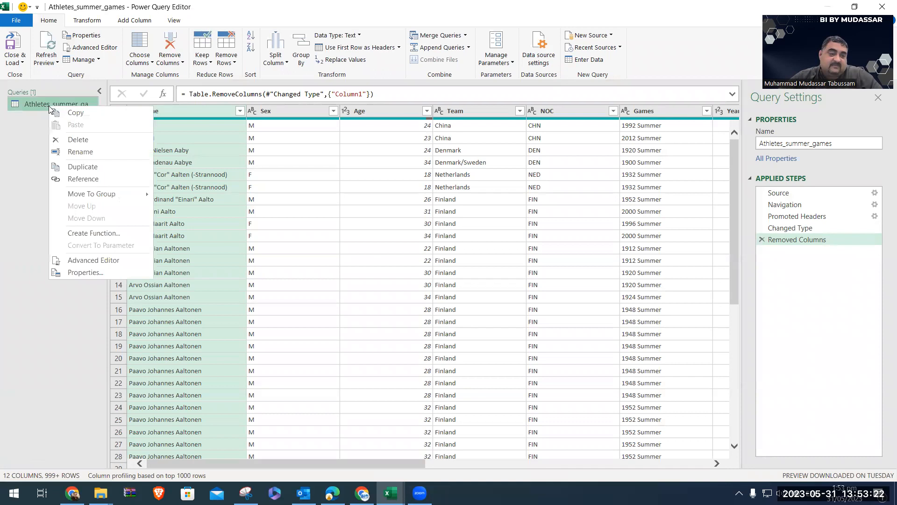
left_click(78, 182)
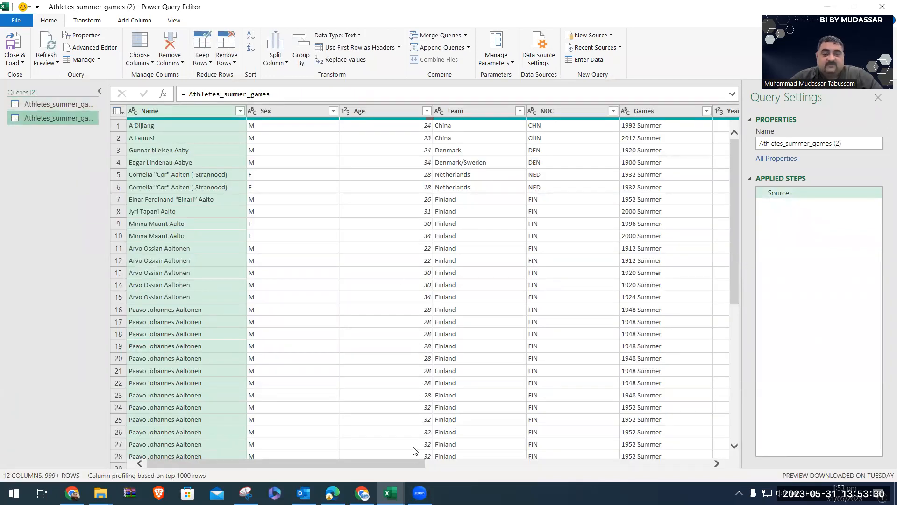
Group the referenced query by Year with a Count Rows column named "Total No. of events"
left_click_drag(413, 461, 554, 483)
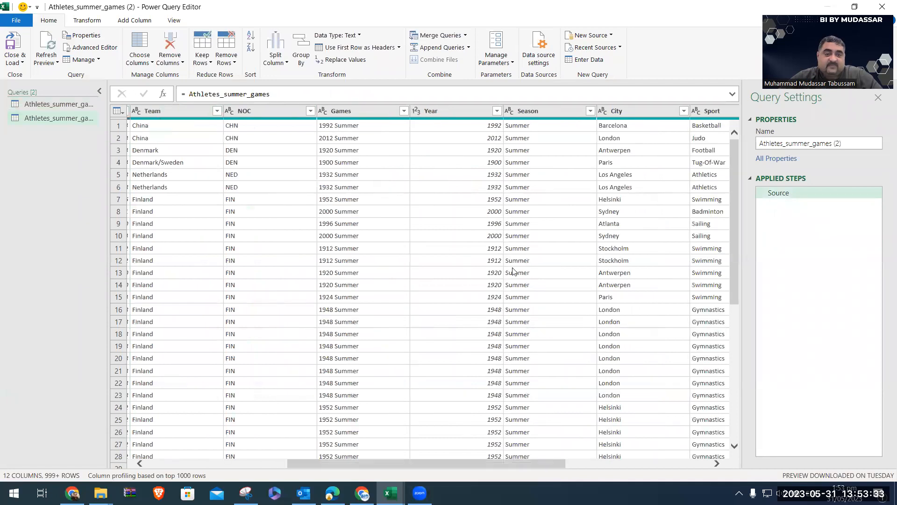
left_click(455, 113)
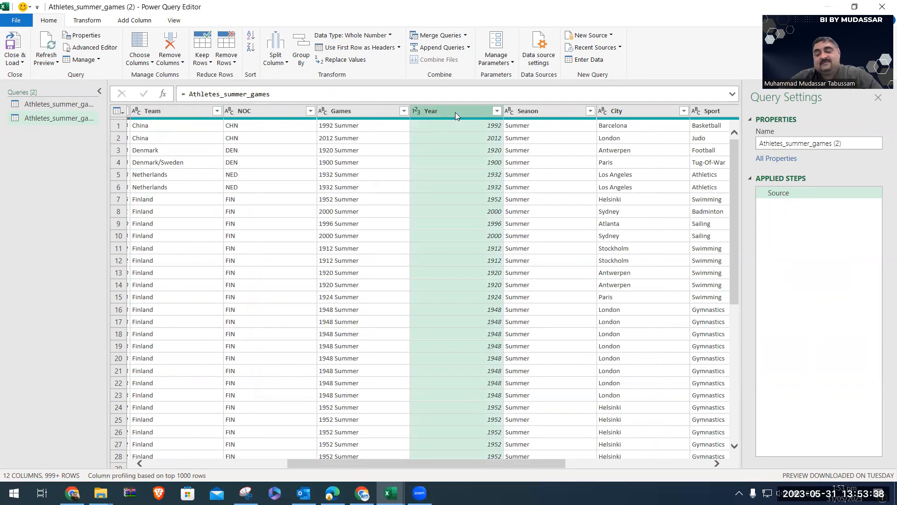
left_click(87, 20)
left_click(11, 65)
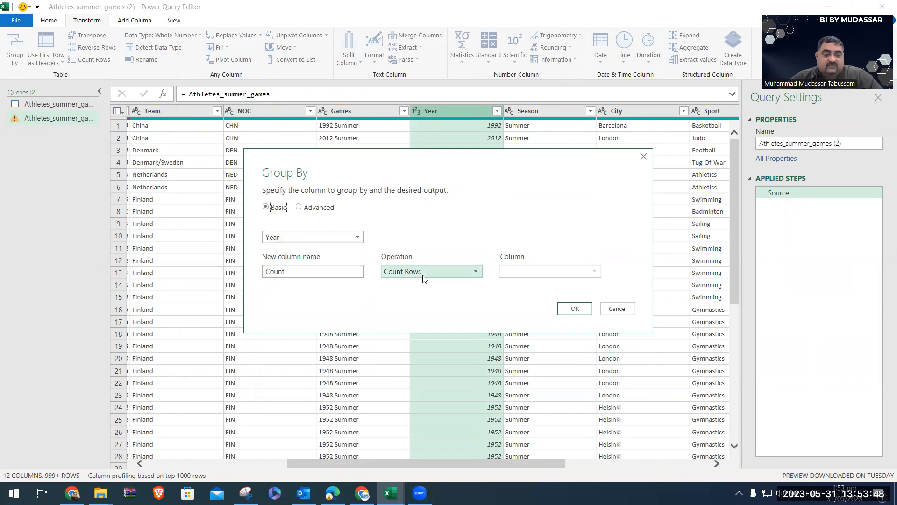
double_click(278, 271)
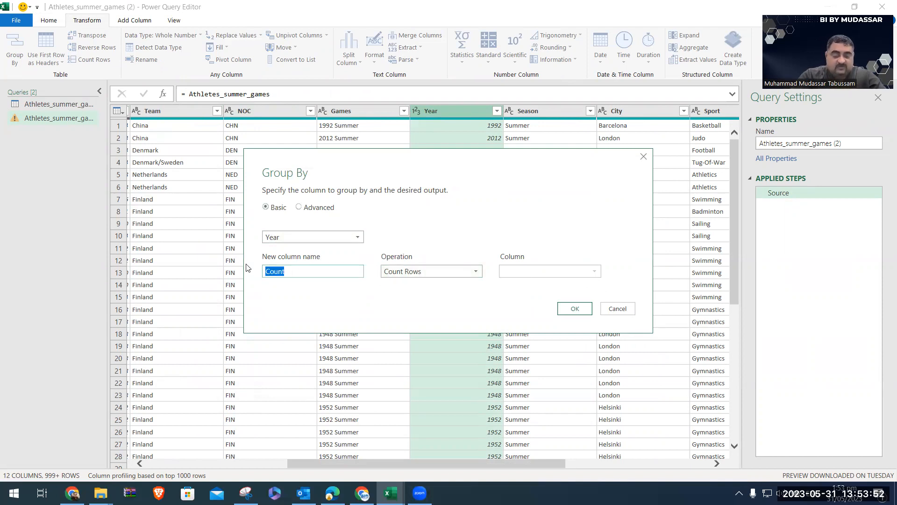
type("Total N")
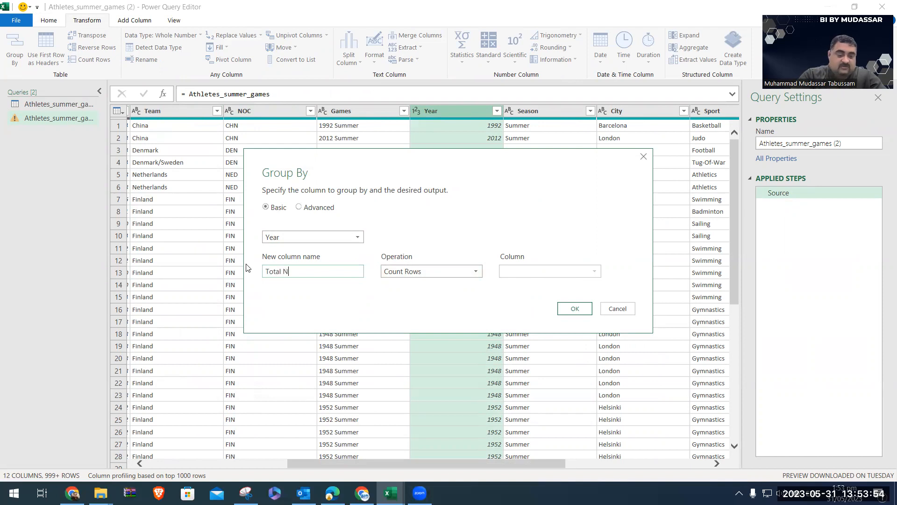
type("o. of")
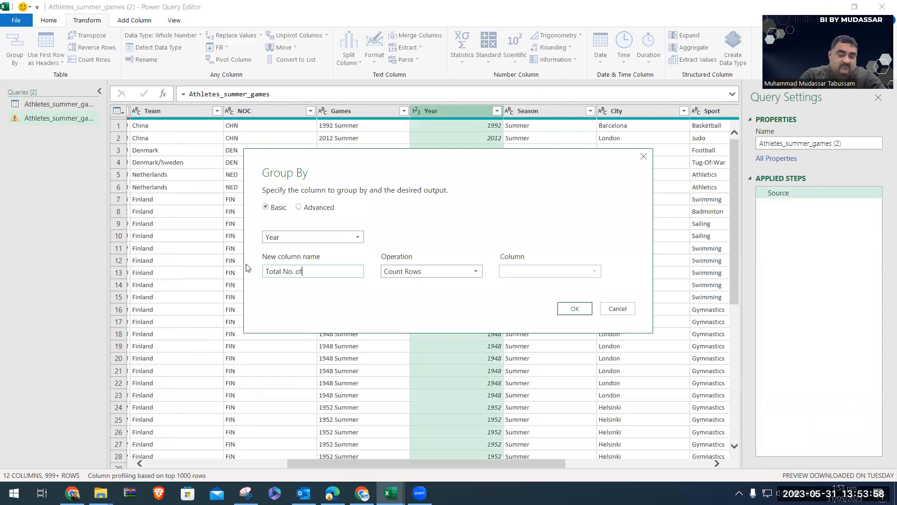
type(" evet")
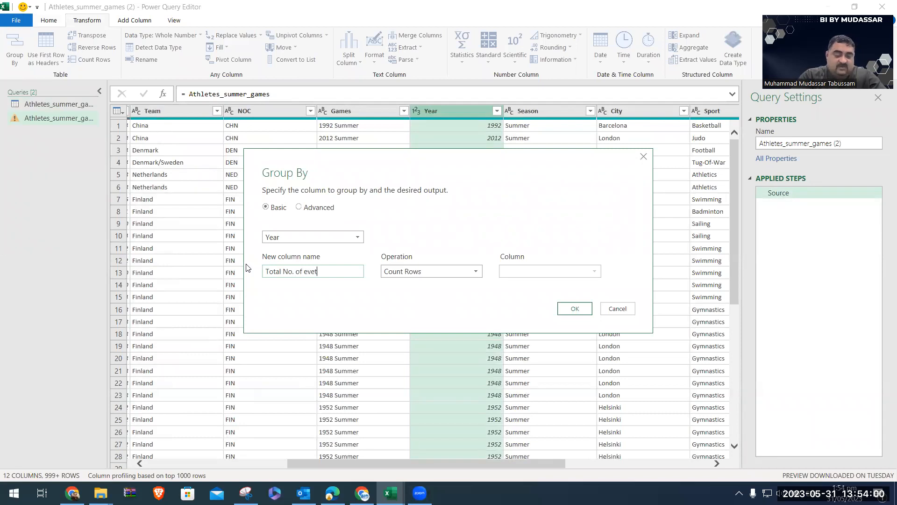
type("ns")
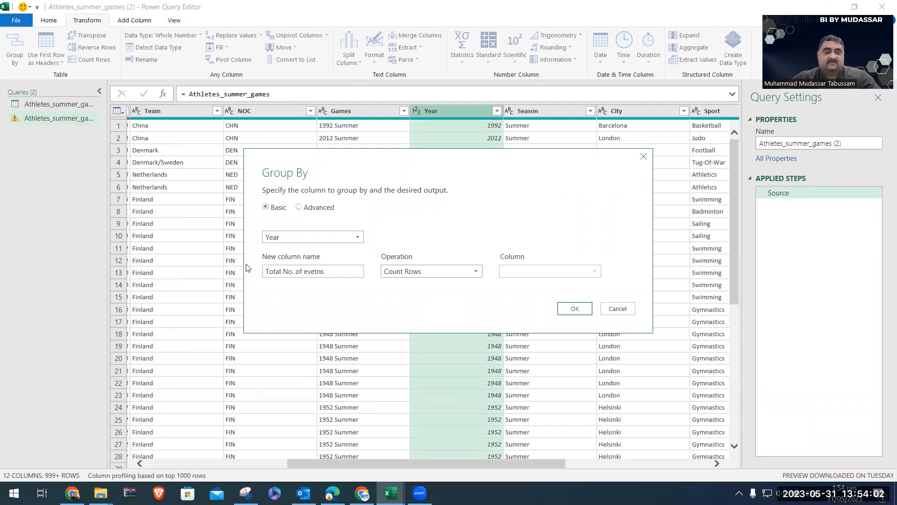
key("BackSpace")
key("BackSpace")
key("BackSpace")
type("nts")
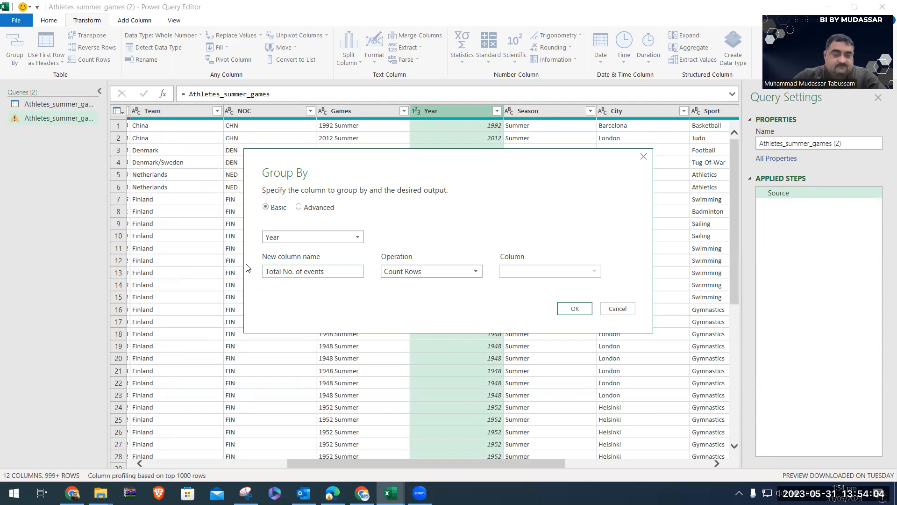
left_click(562, 308)
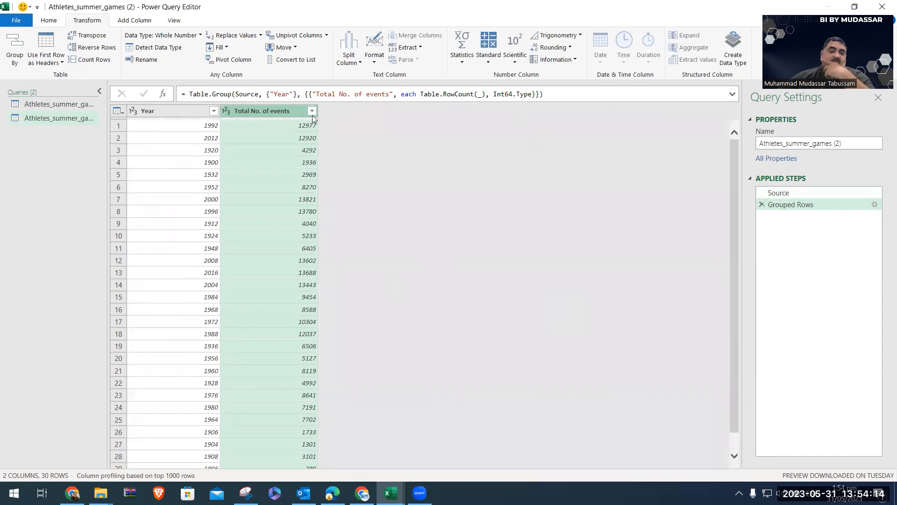
Sort the grouped query by Total No. of events in descending order
left_click(312, 112)
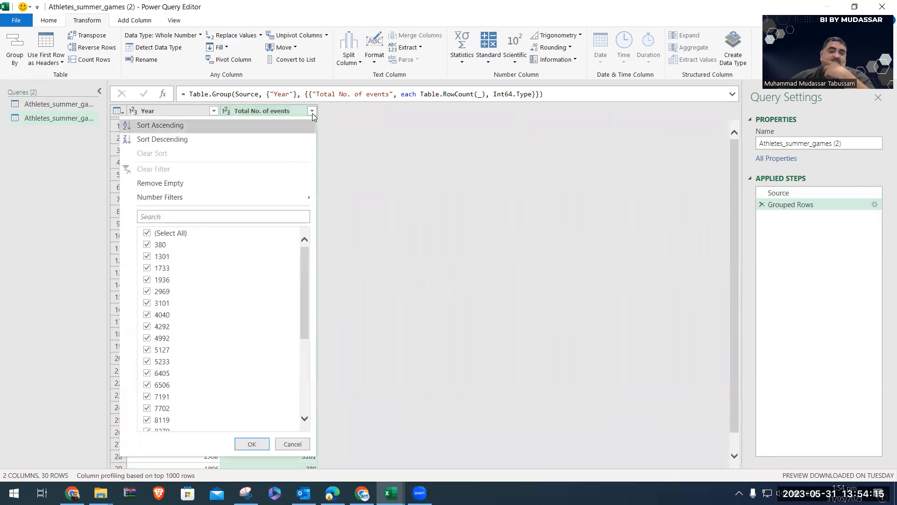
left_click(287, 138)
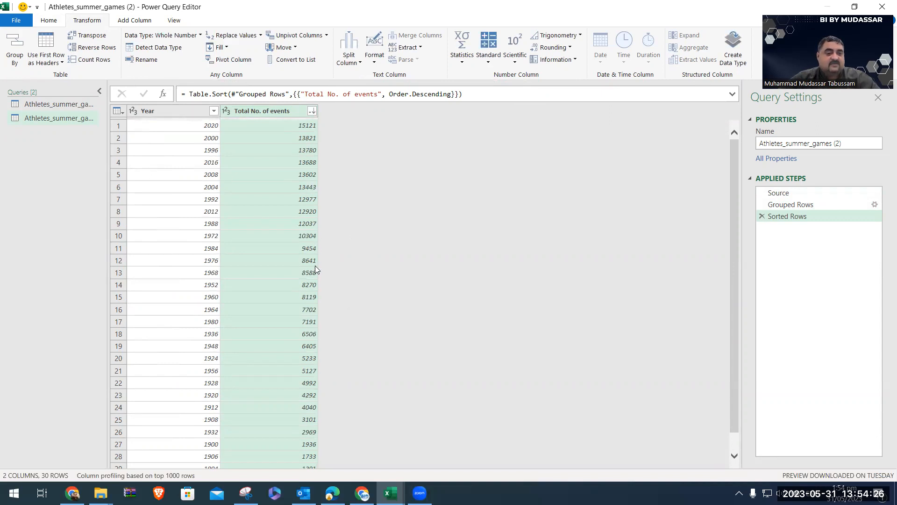
scroll(316, 268, "down", 1)
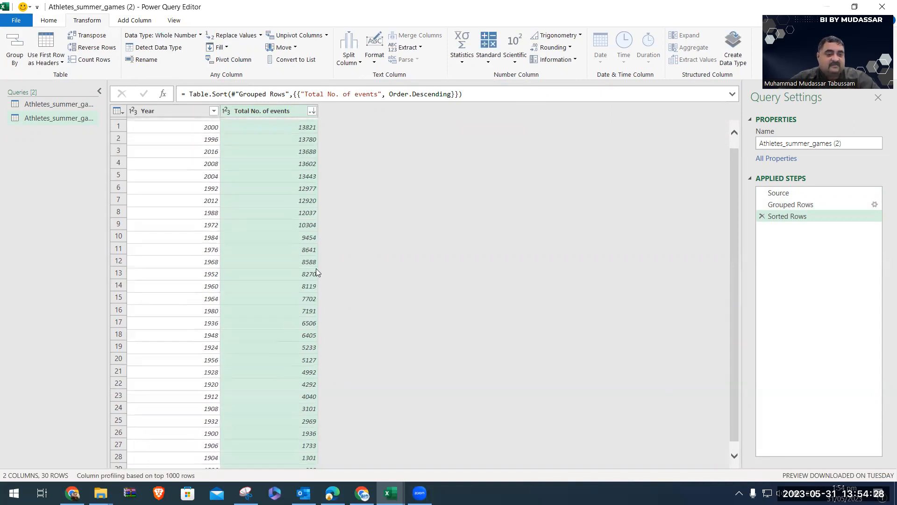
scroll(315, 268, "down", 1)
scroll(316, 273, "up", 1)
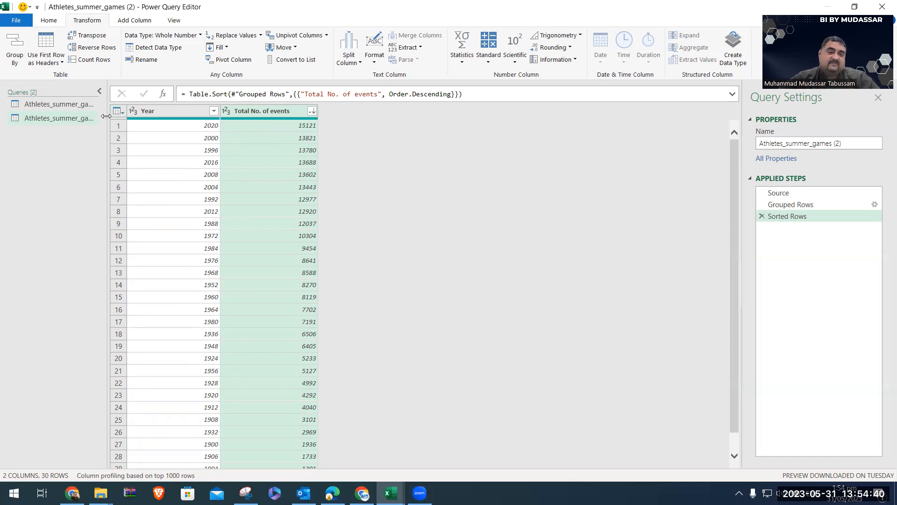
Create another reference query from the original Athletes_summer_games query
left_click(81, 107)
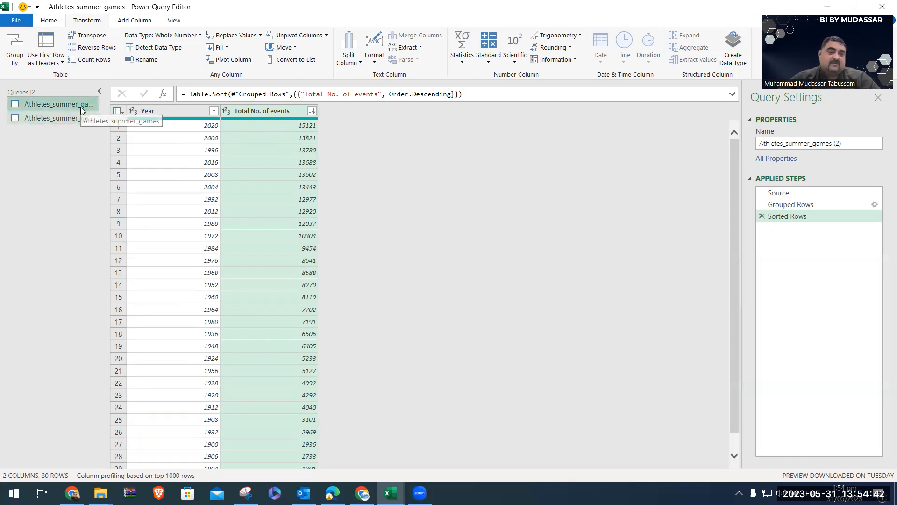
right_click(80, 110)
left_click(116, 183)
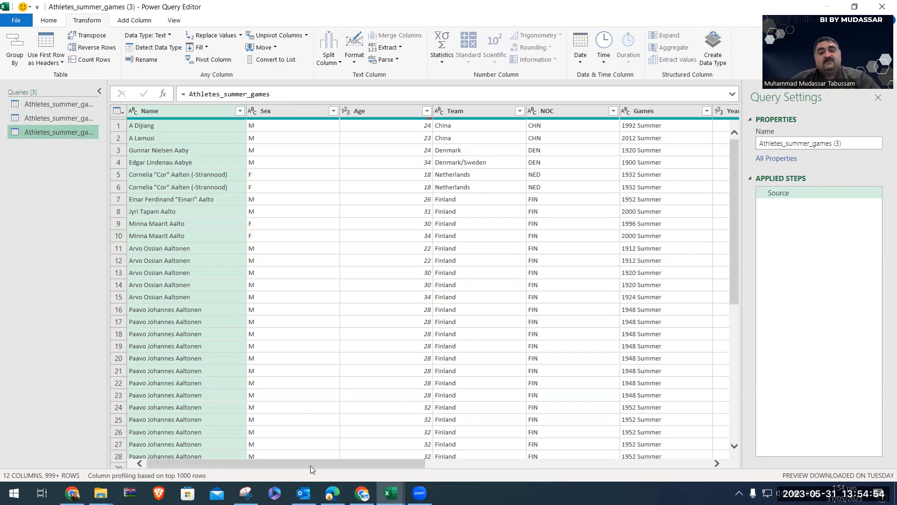
Group the new reference query by Sex and Year with a Count Rows column named "Gender"
left_click_drag(310, 465, 450, 463)
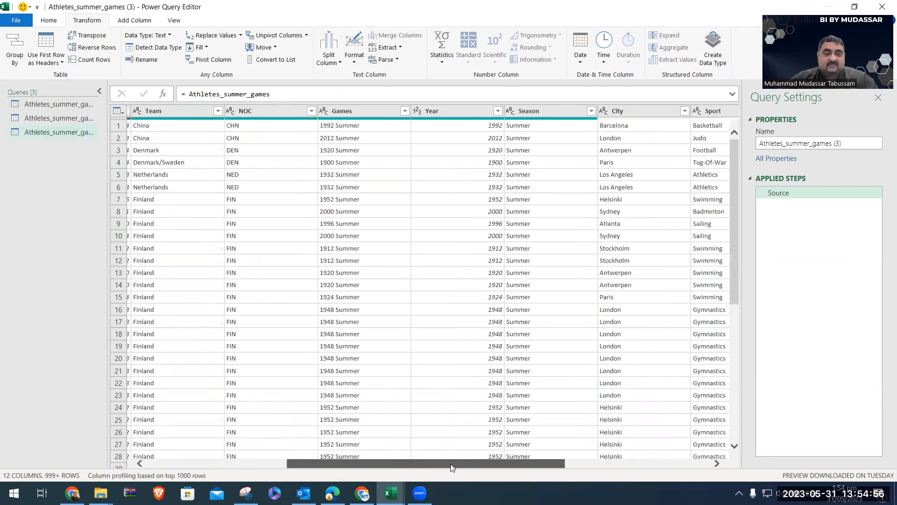
left_click(470, 111)
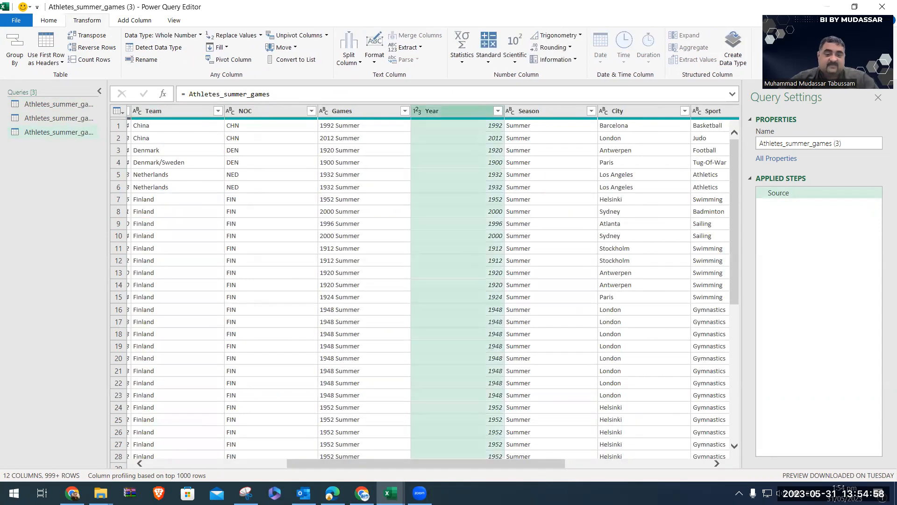
left_click_drag(510, 463, 369, 464)
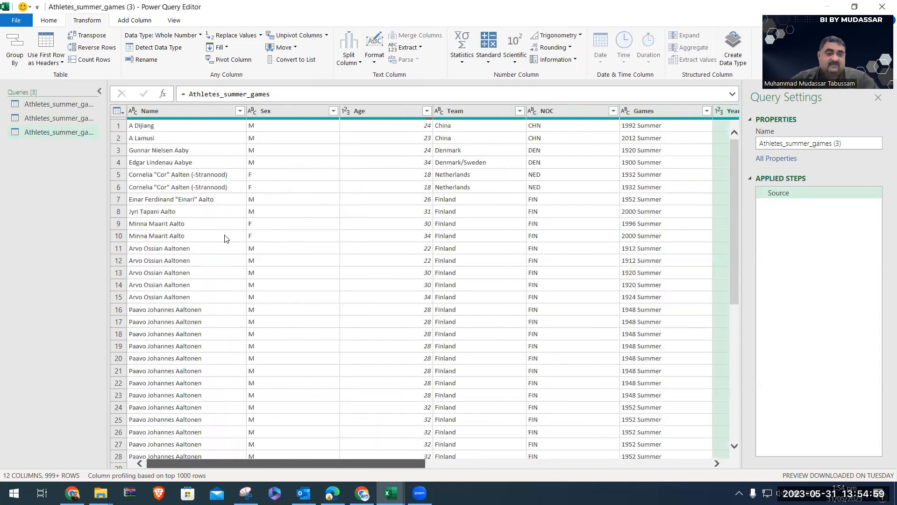
left_click(274, 113)
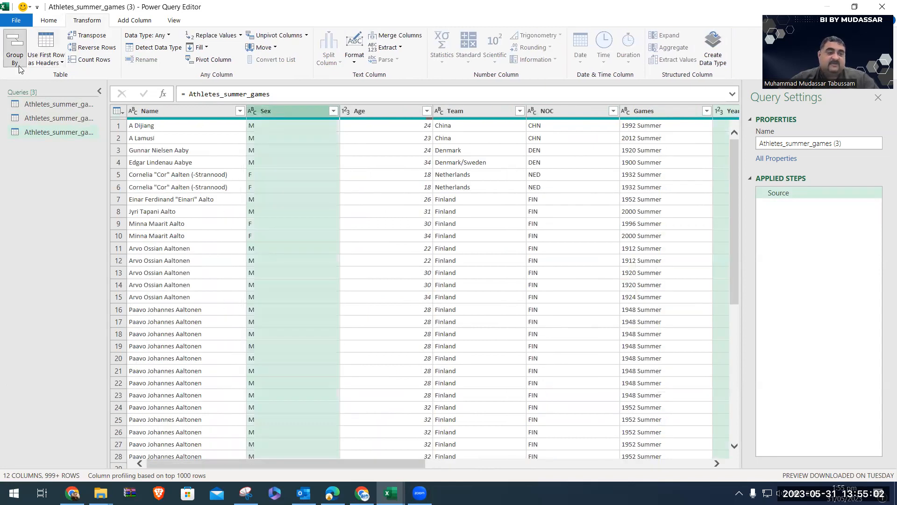
left_click(14, 47)
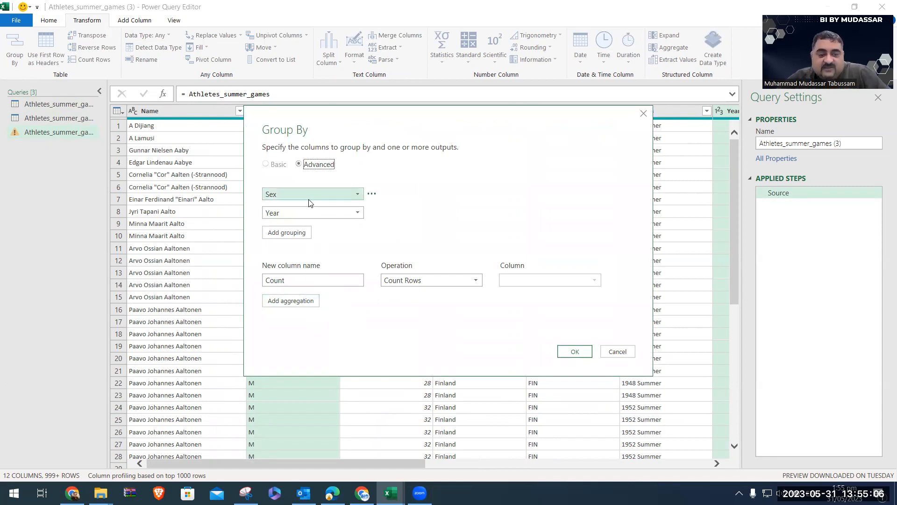
double_click(337, 275)
type("Gender")
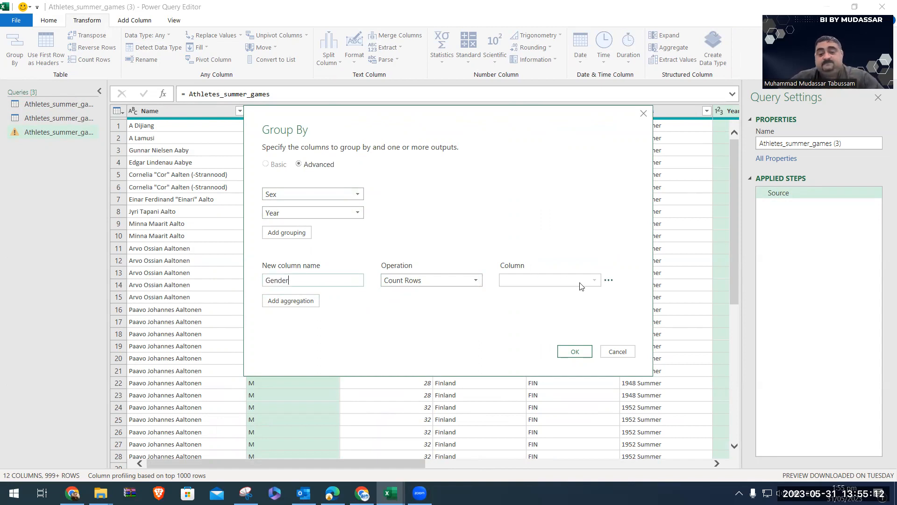
left_click(575, 351)
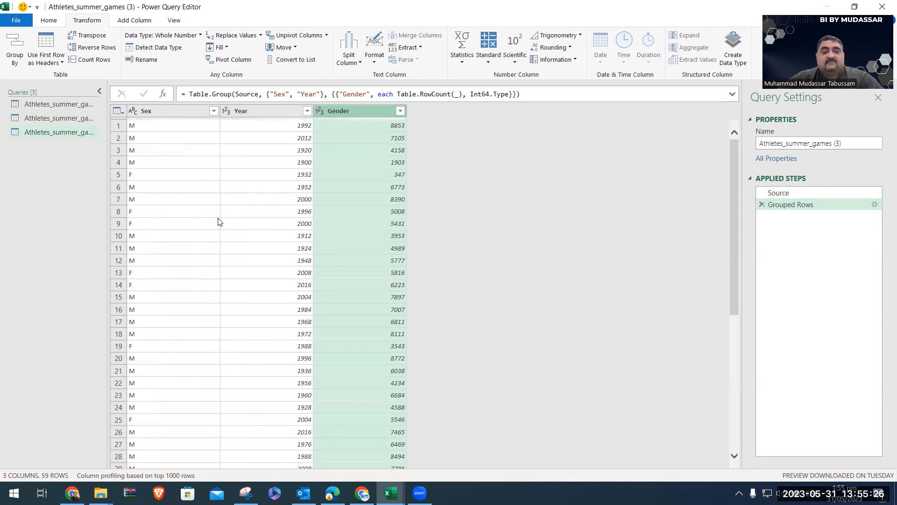
Pivot the Sex column of the grouped query, using Gender as the values column
scroll(220, 222, "down", 10)
scroll(220, 222, "up", 10)
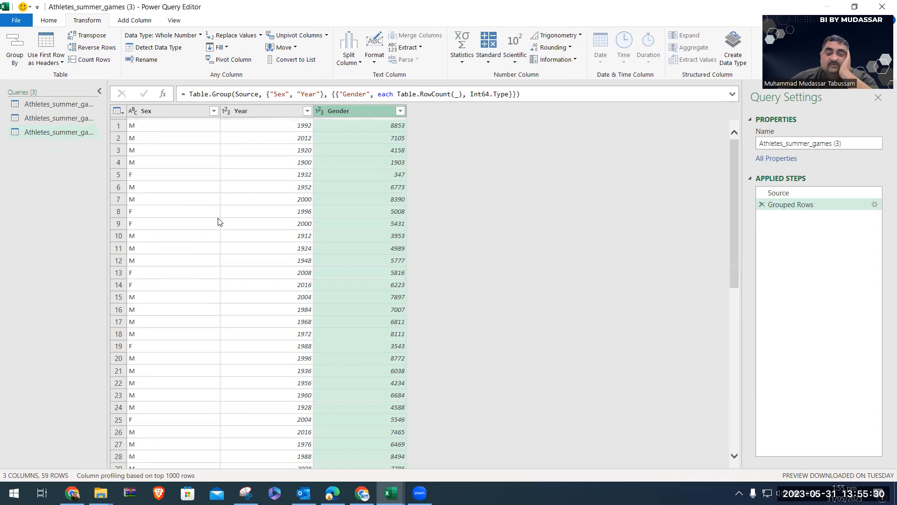
left_click(202, 114)
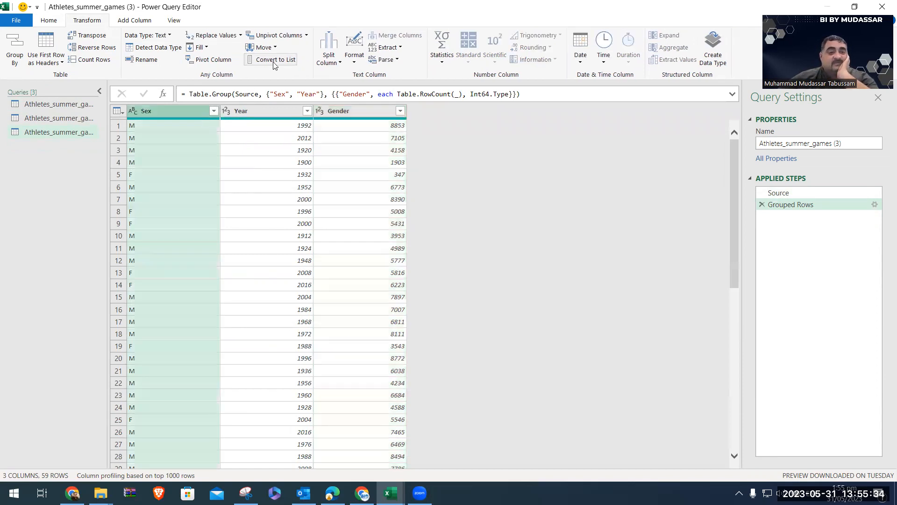
left_click(229, 61)
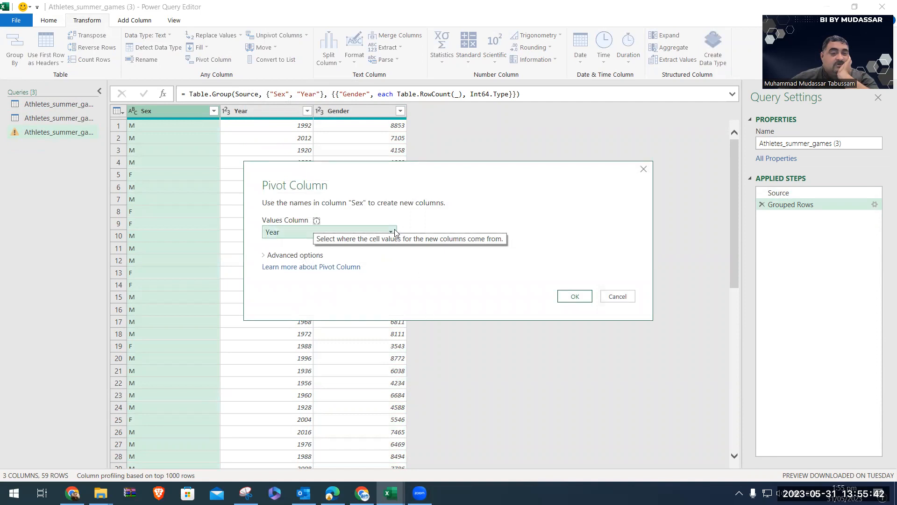
left_click(289, 231)
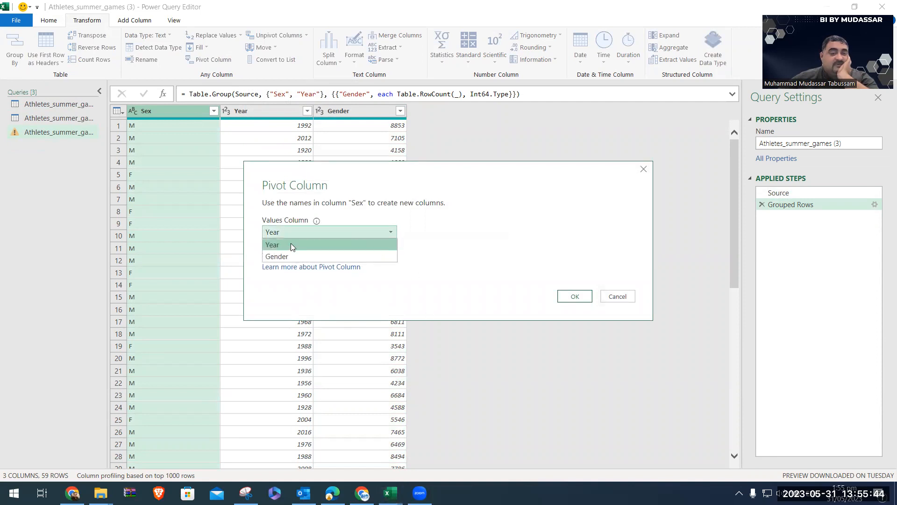
left_click(291, 252)
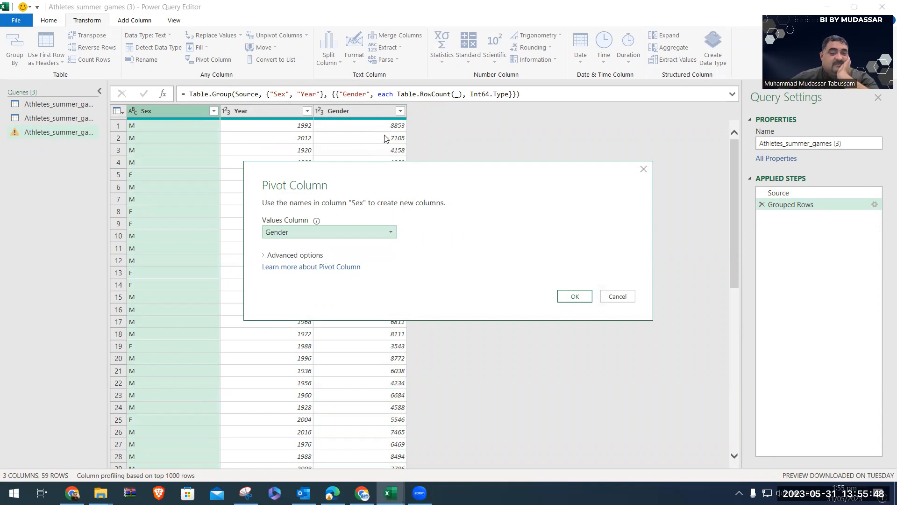
left_click(577, 297)
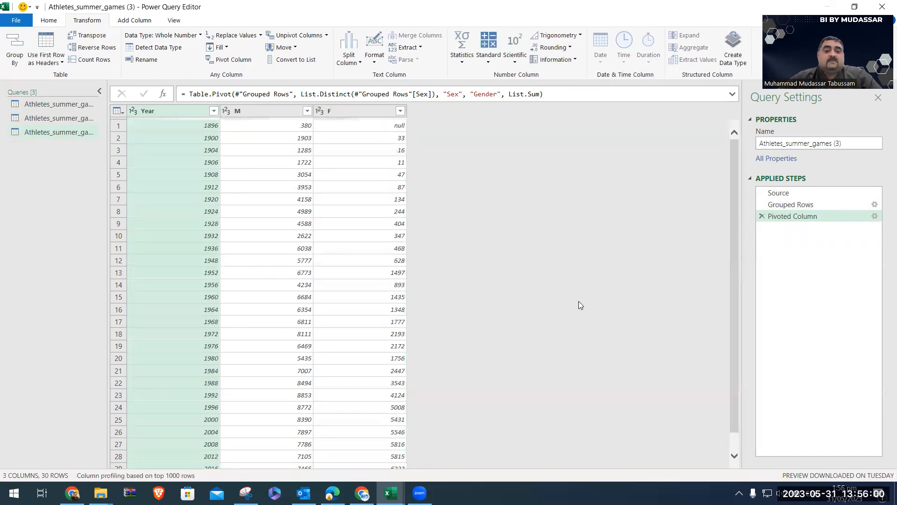
Sort the pivoted query by Year in descending order
left_click(251, 110)
left_click(330, 112)
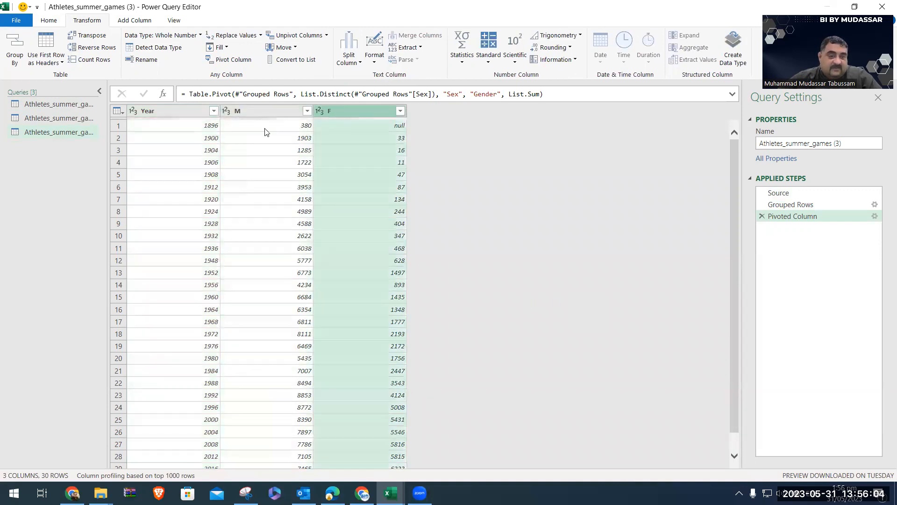
left_click(214, 114)
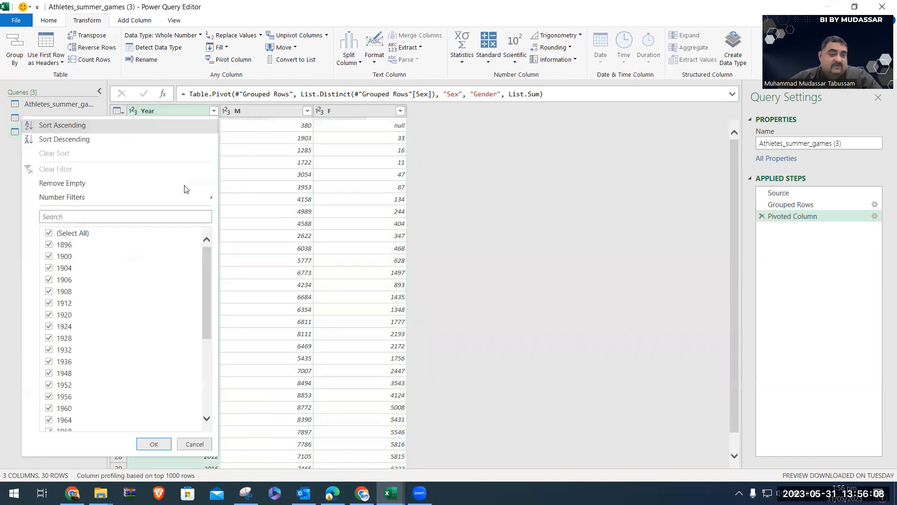
left_click(179, 142)
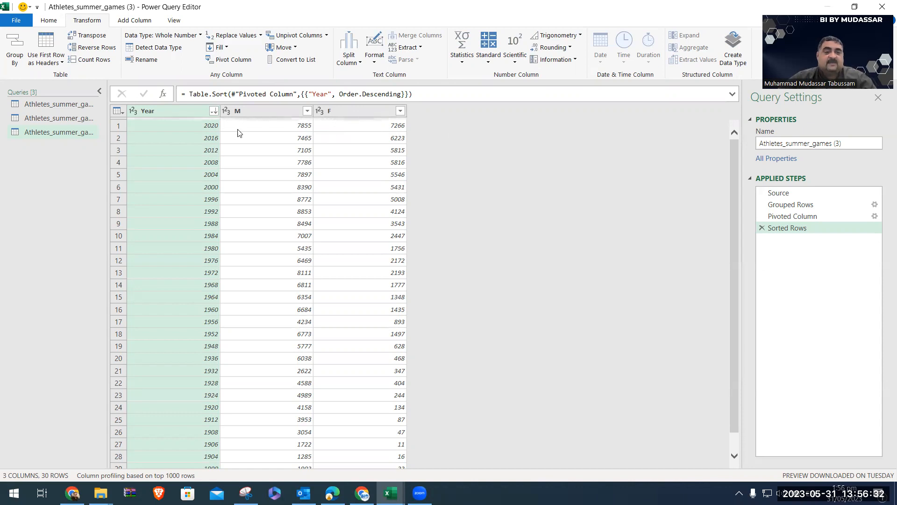
Insert a new column that adds the M and F columns together
left_click(249, 114)
left_click(334, 113, "ctrl")
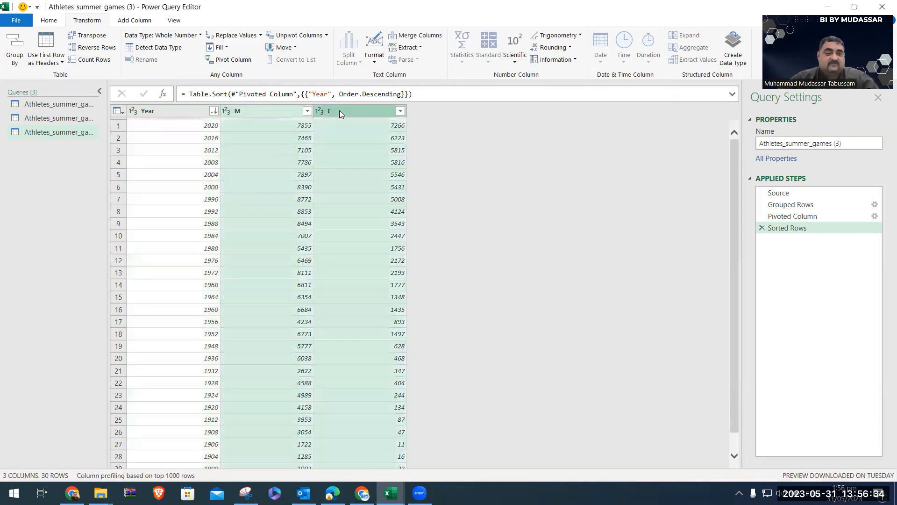
left_click(140, 21)
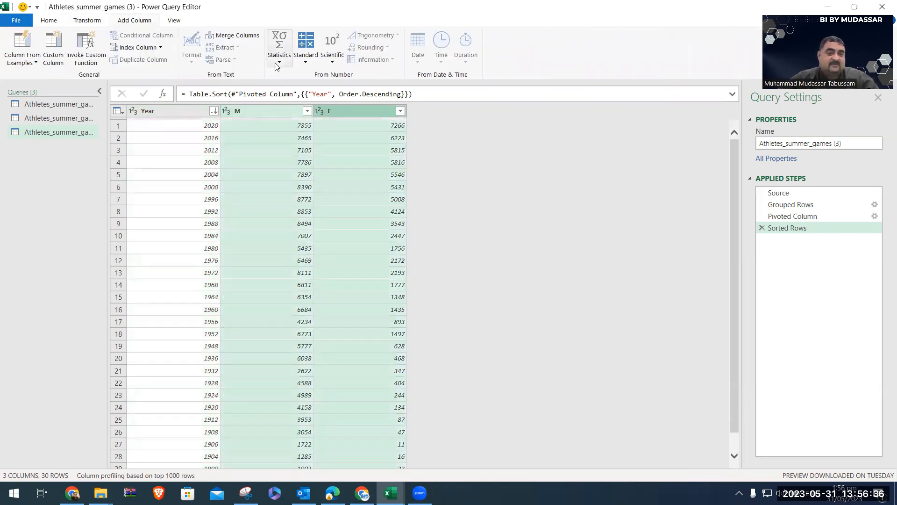
left_click(305, 56)
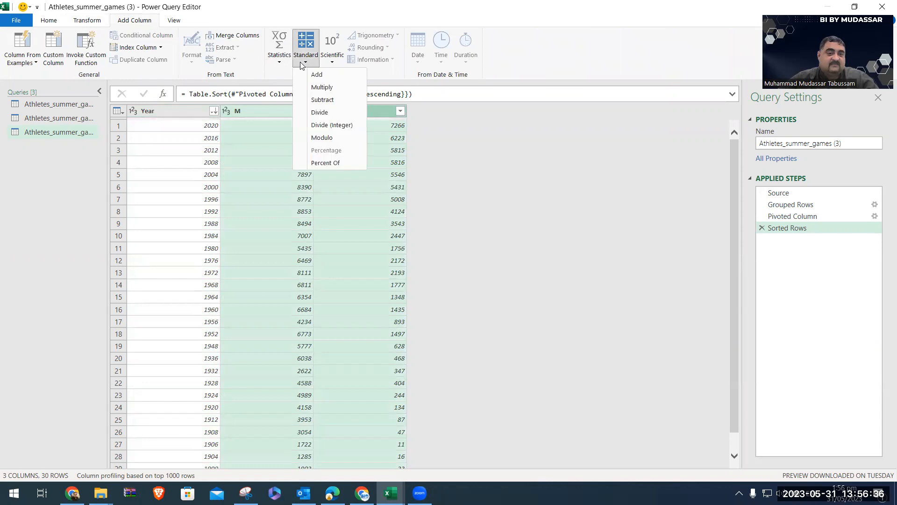
left_click(325, 76)
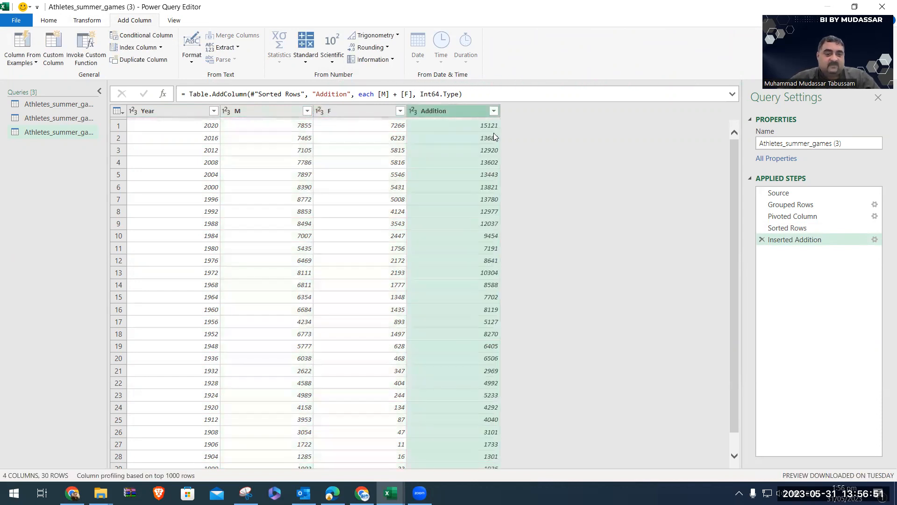
Rename the Addition column as "Total Participants"
double_click(459, 112)
type("Totl")
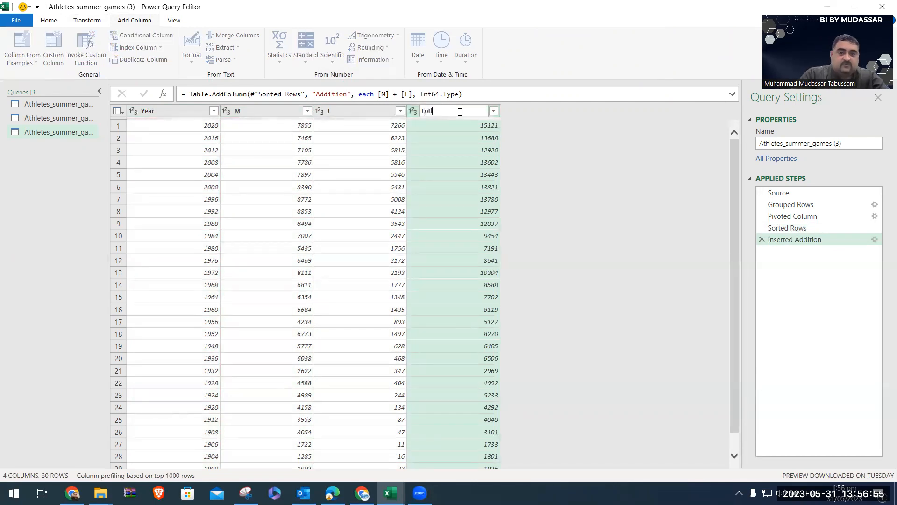
key("BackSpace")
type("al")
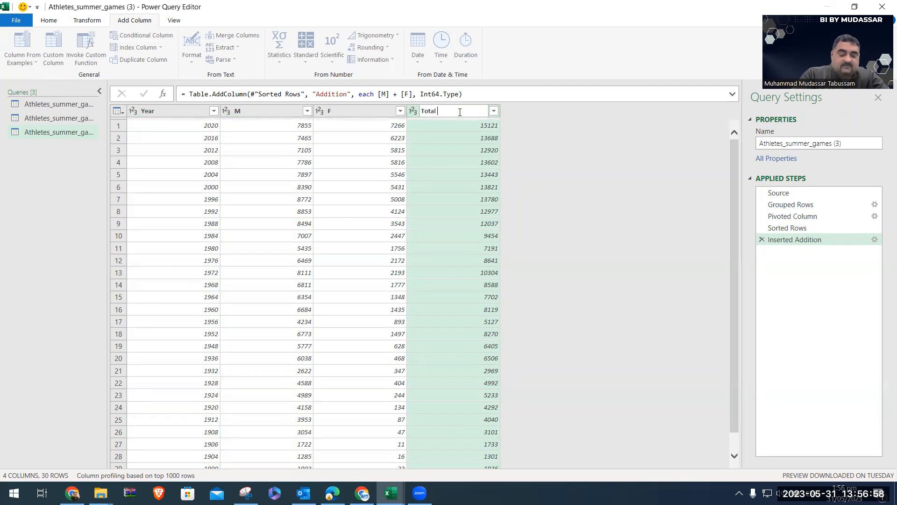
key("BackSpace")
key("BackSpace")
key("BackSpace")
type("PArtic")
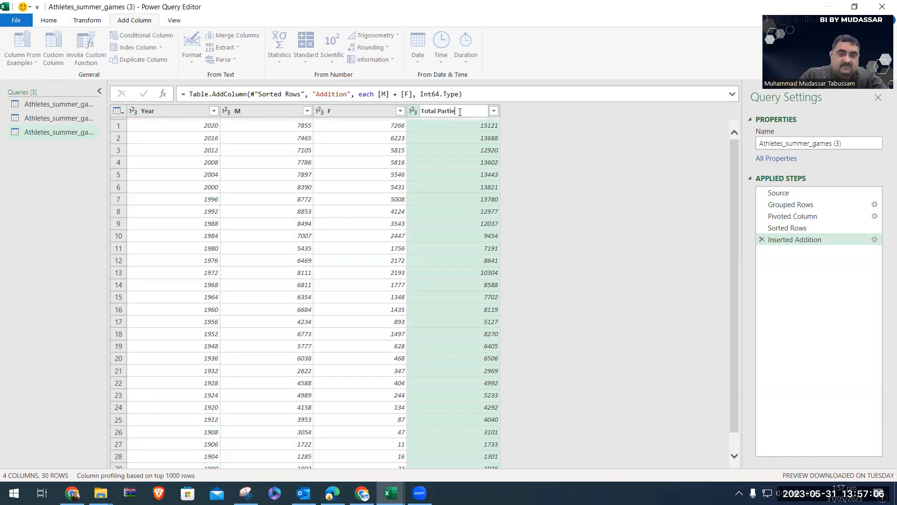
type("ipants")
key("Return")
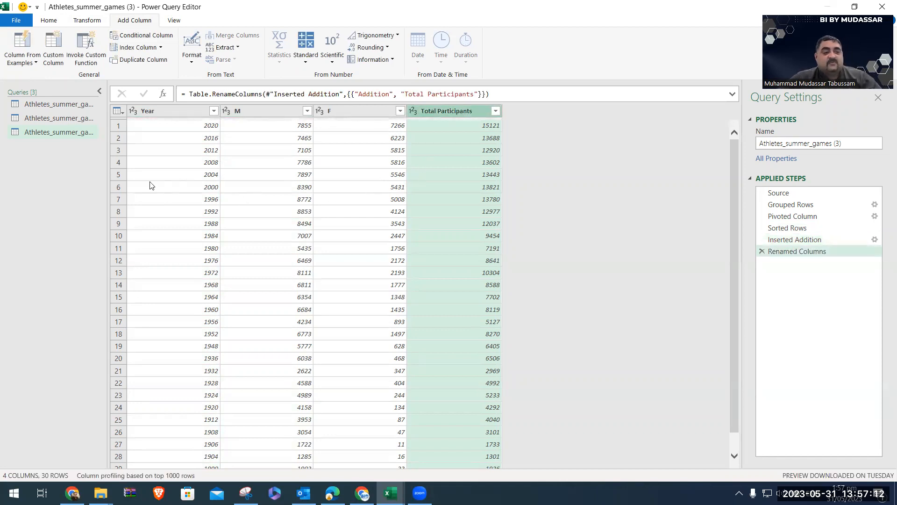
Widen the query list and rename the Athletes_summer_games (2) query as "Year Wise Events"
left_click_drag(106, 154, 165, 154)
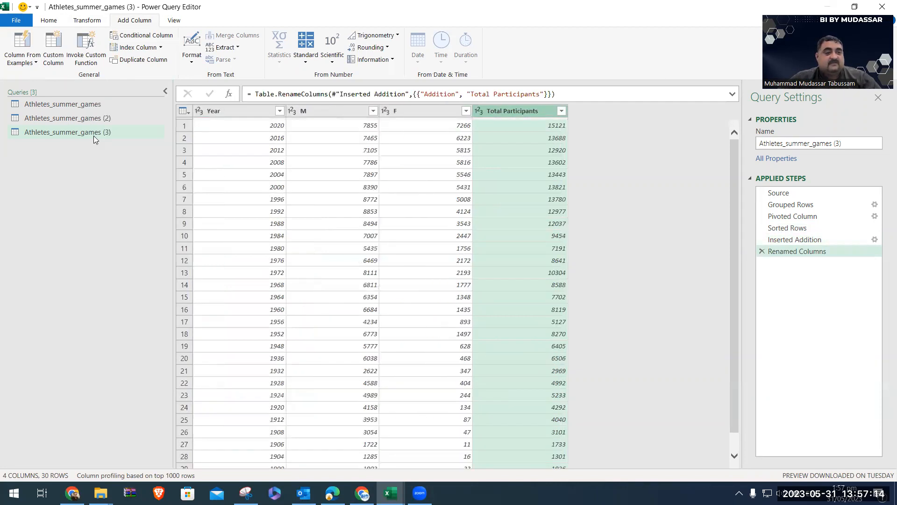
left_click(92, 119)
double_click(91, 119)
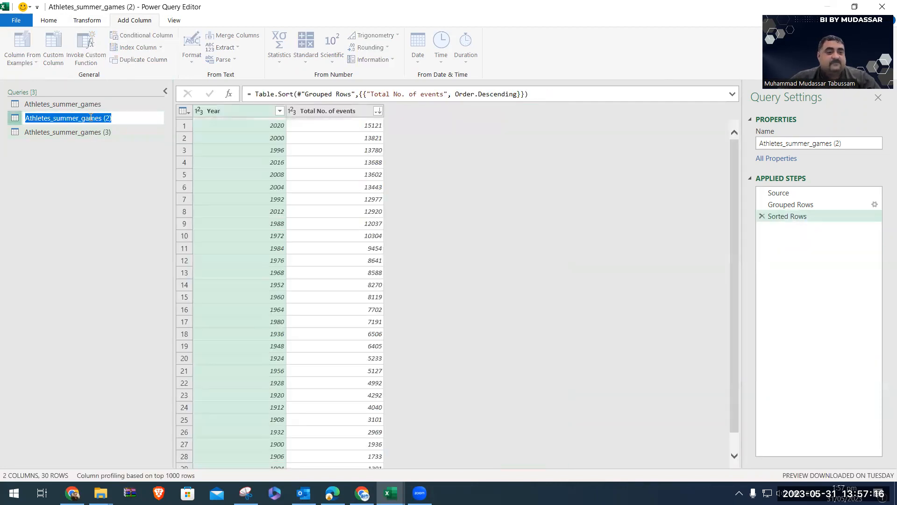
type("YEa")
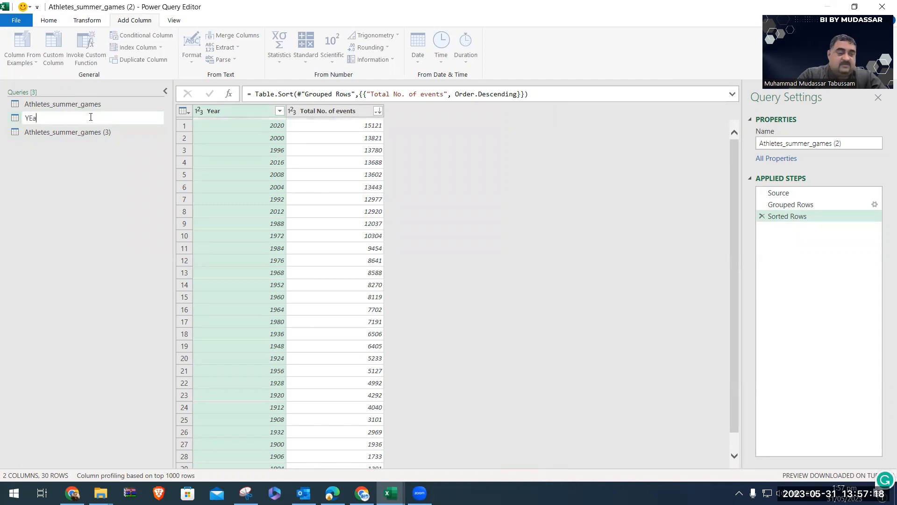
type("r Wise Events")
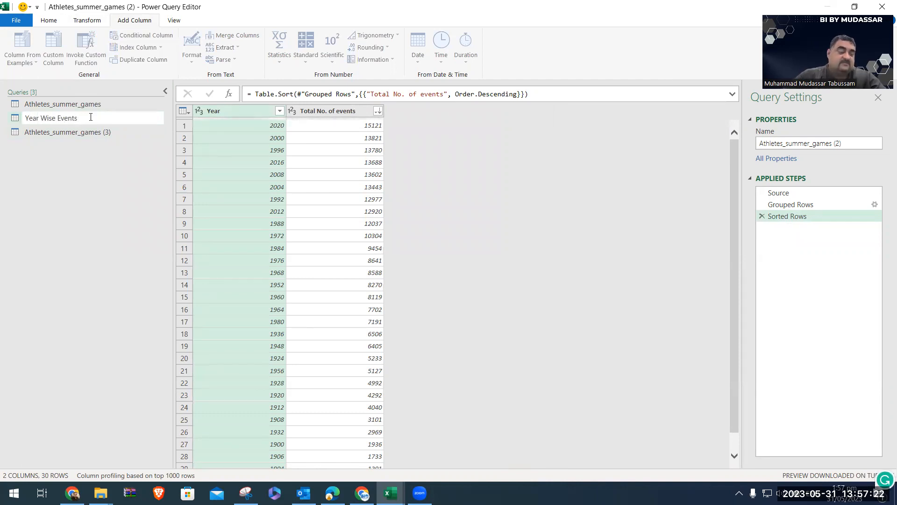
key("Return")
Rename the Athletes_summer_games (3) query as "Year and Gender Wise Candidates"
left_click(86, 134)
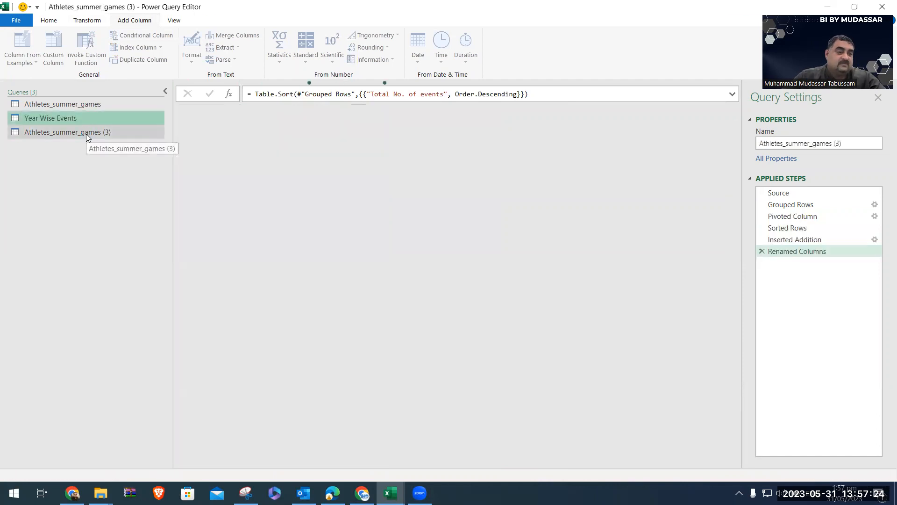
double_click(86, 133)
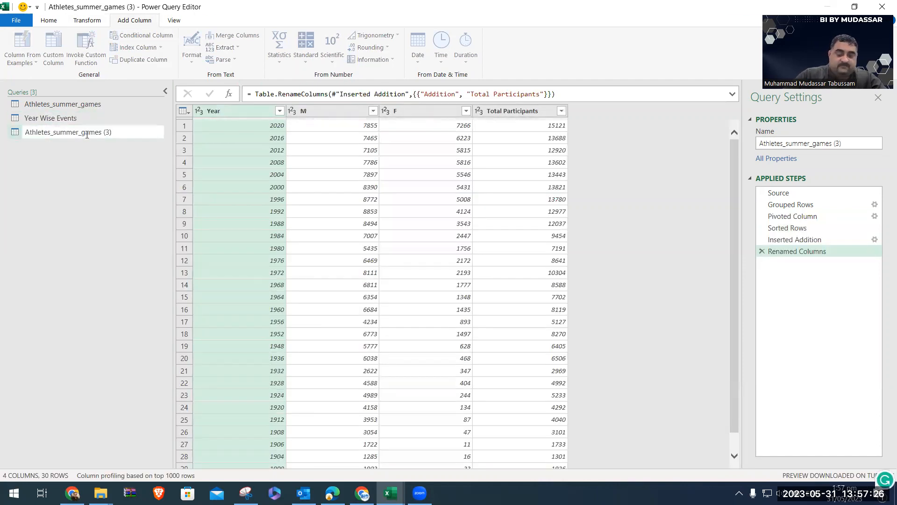
key("BackSpace")
key("BackSpace")
key("BackSpace")
key("BackSpace")
key("BackSpace")
key("BackSpace")
key("BackSpace")
key("BackSpace")
key("BackSpace")
key("BackSpace")
key("BackSpace")
key("BackSpace")
key("BackSpace")
key("BackSpace")
key("BackSpace")
key("BackSpace")
key("BackSpace")
key("BackSpace")
key("BackSpace")
key("BackSpace")
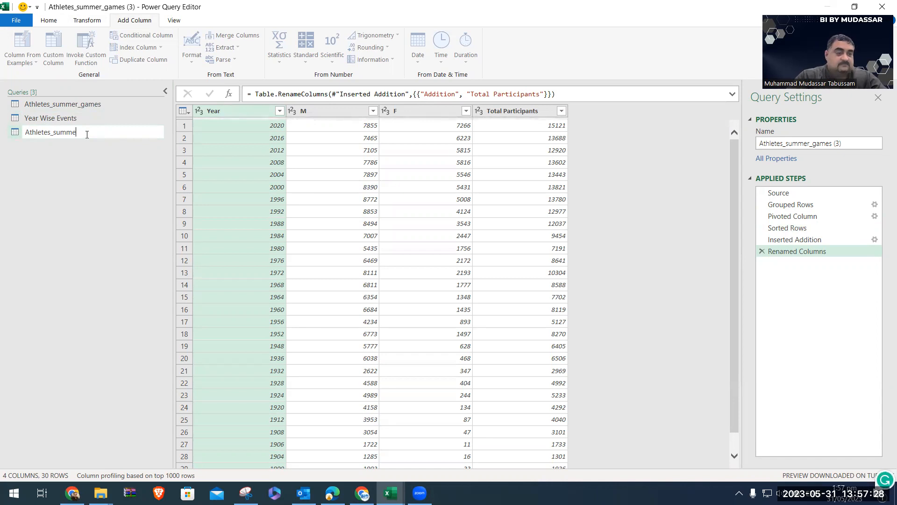
type("Y")
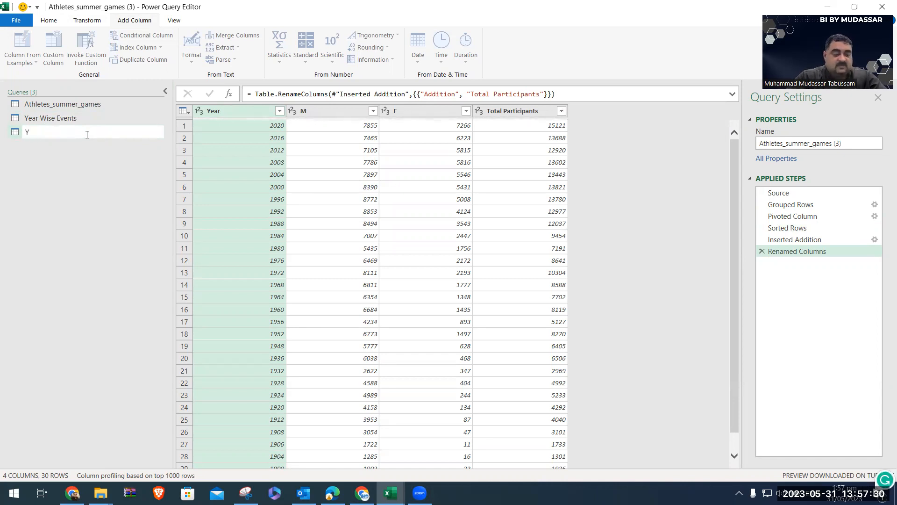
type("ear and Gender Wise")
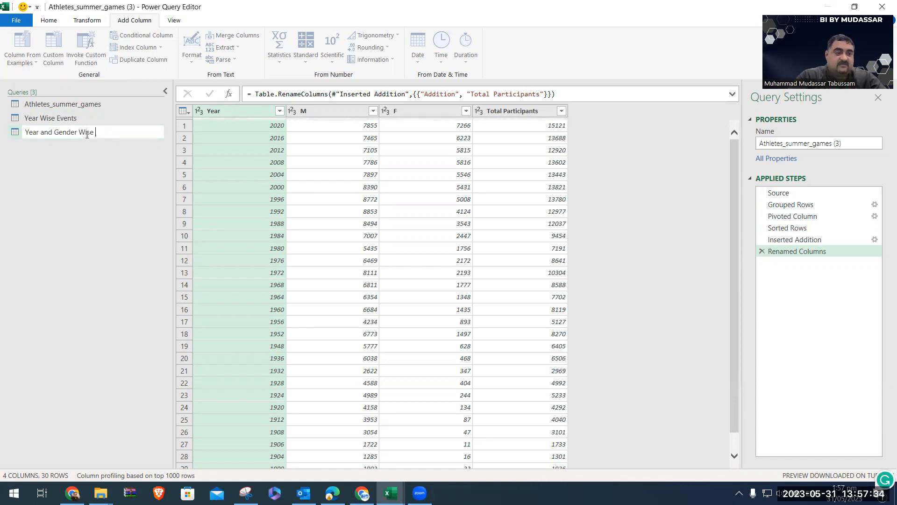
type("ndidates")
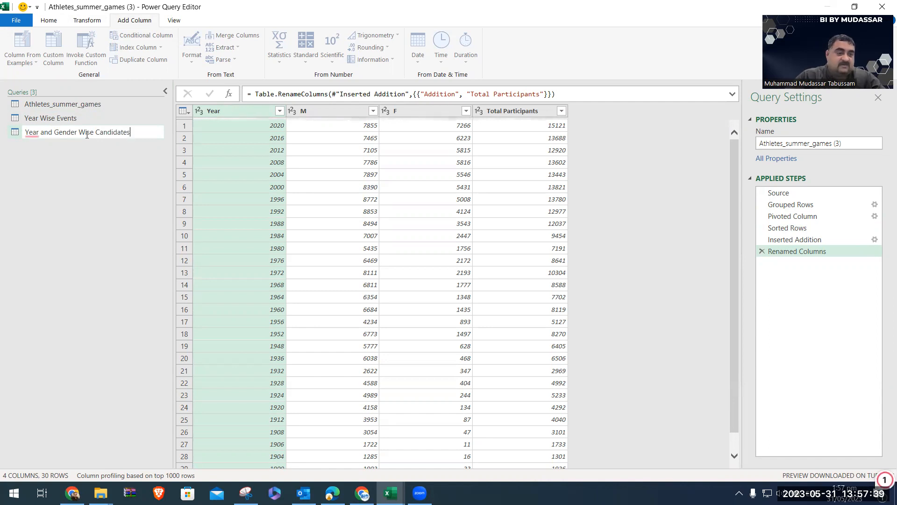
key("ctrl+shift+Left")
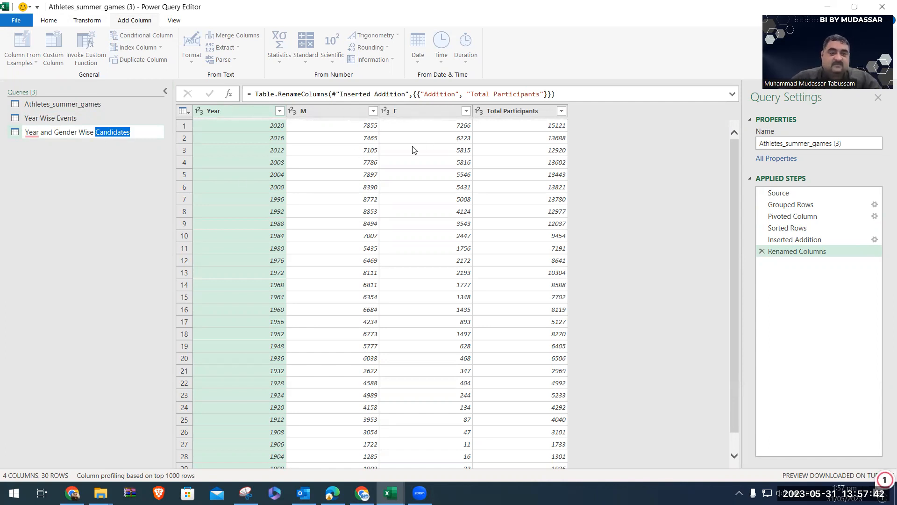
left_click(52, 134)
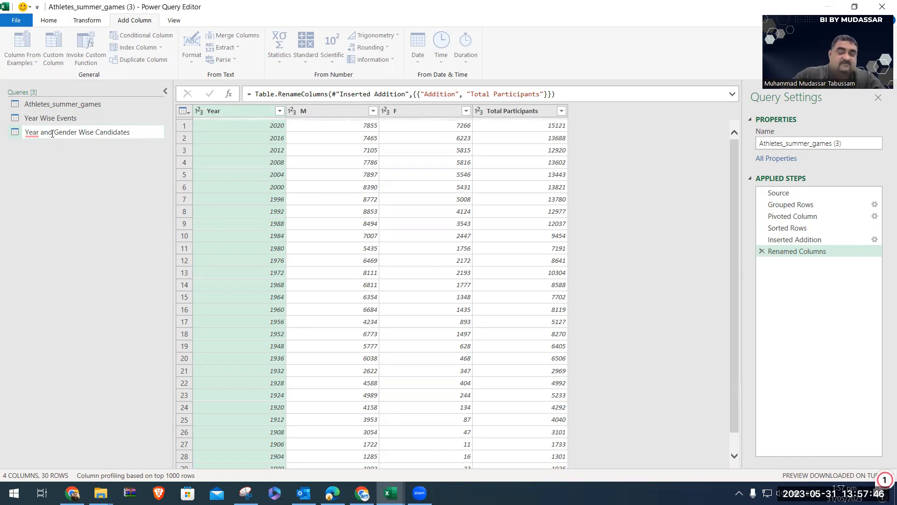
left_click(526, 112)
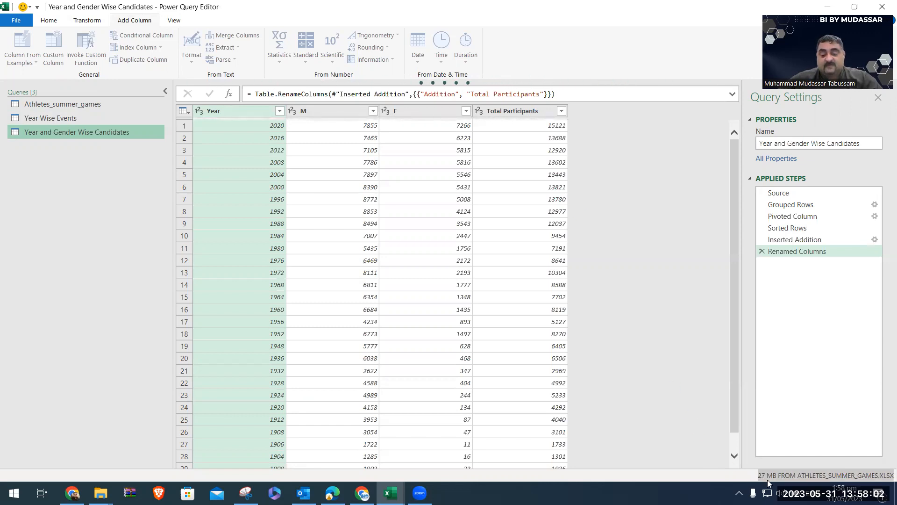
Rename the Total Participants column as "Total Candidates"
left_click(547, 115)
double_click(547, 115)
left_click(546, 114)
key("BackSpace")
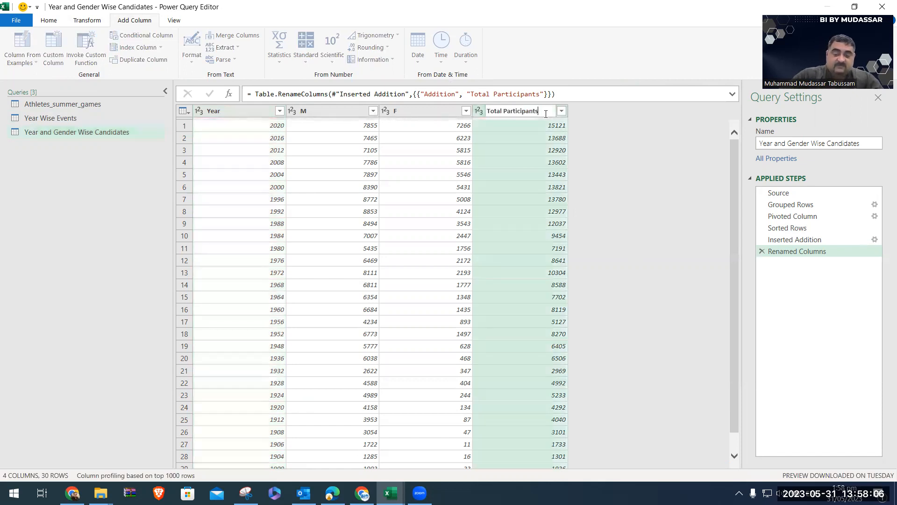
key("BackSpace")
key("BackSpace")
key("BackSpace")
key("BackSpace")
key("BackSpace")
key("BackSpace")
key("BackSpace")
key("BackSpace")
key("BackSpace")
key("BackSpace")
key("BackSpace")
type("Candidates")
key("Return")
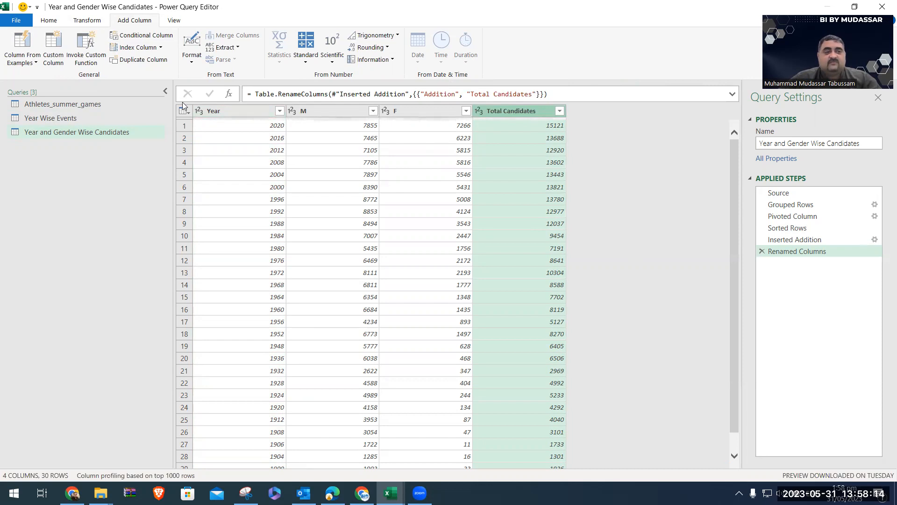
Close the query editor and load all queries to the workbook with Close & Load
left_click(48, 21)
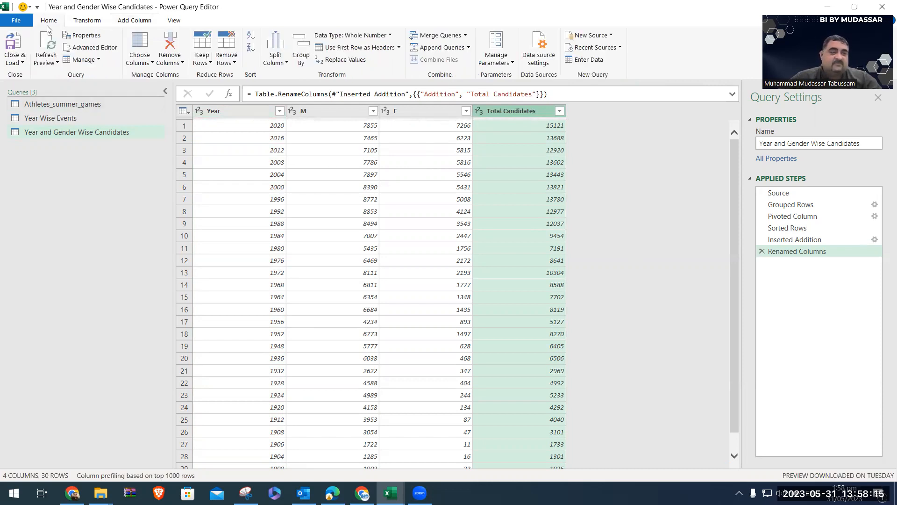
left_click(14, 61)
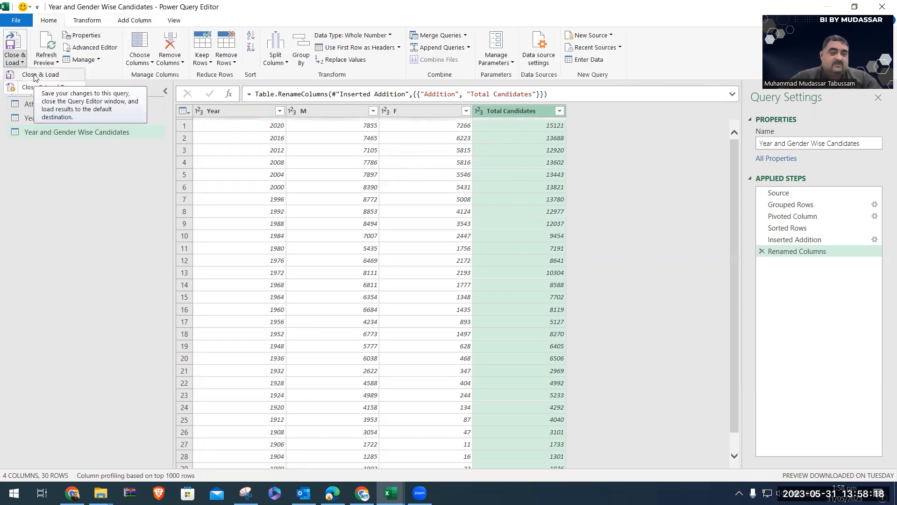
left_click(34, 76)
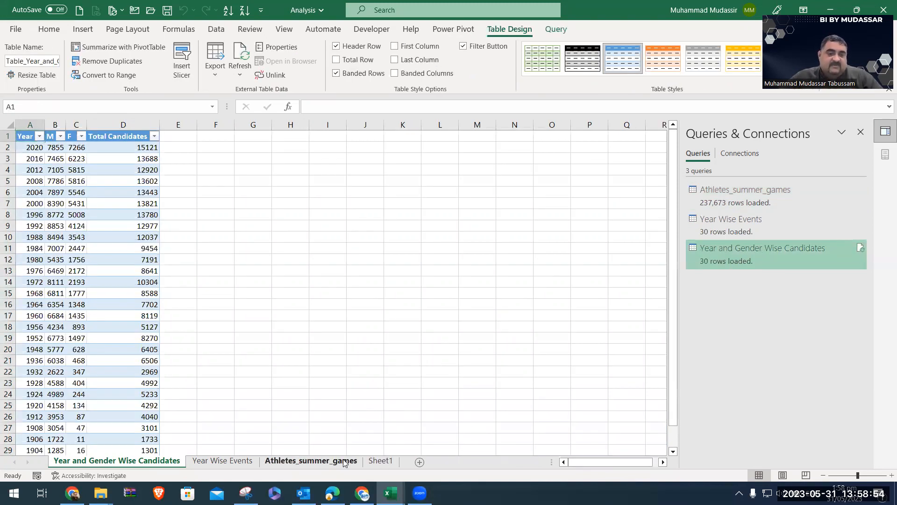
Delete the Athletes_summer_games worksheet so its query is connection only, and save the workbook
left_click(311, 461)
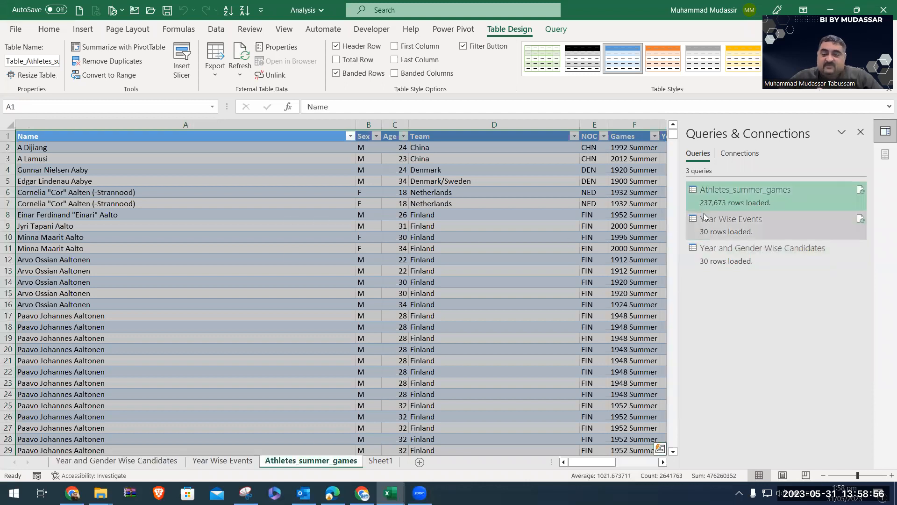
right_click(344, 465)
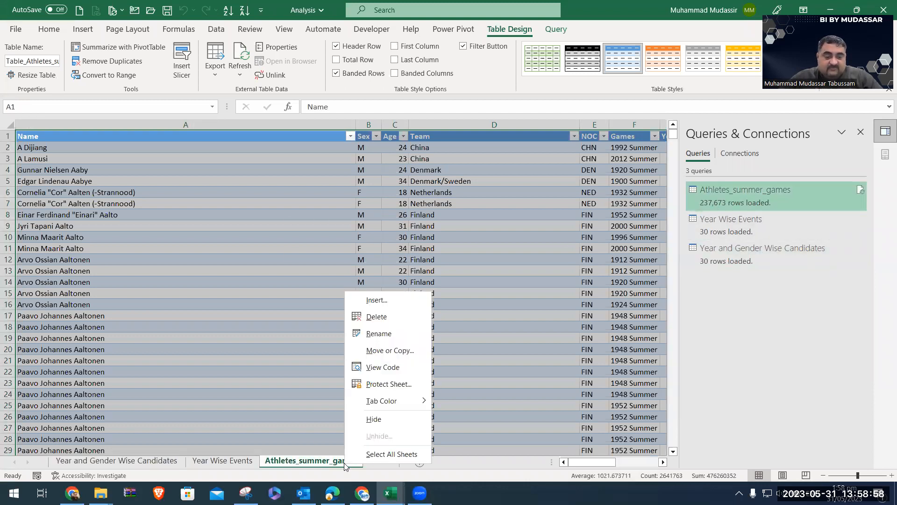
left_click(386, 317)
left_click(444, 281)
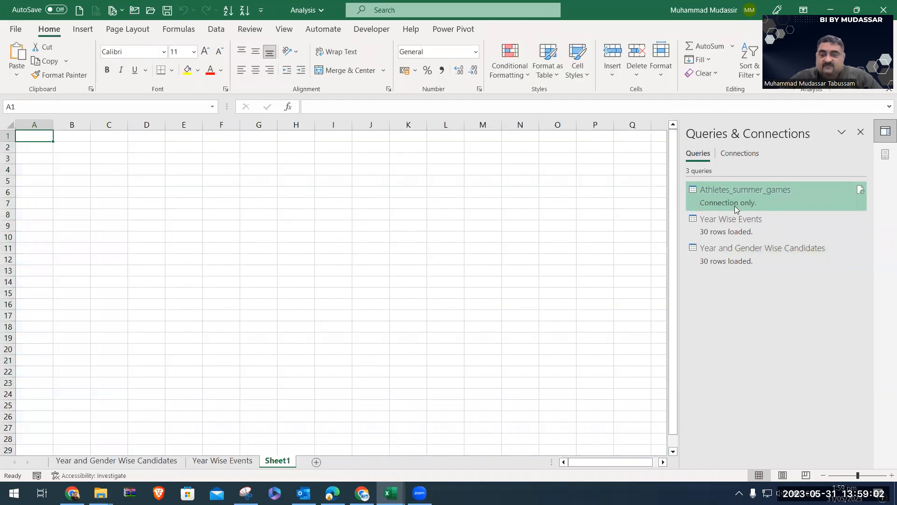
mouse_move(735, 205)
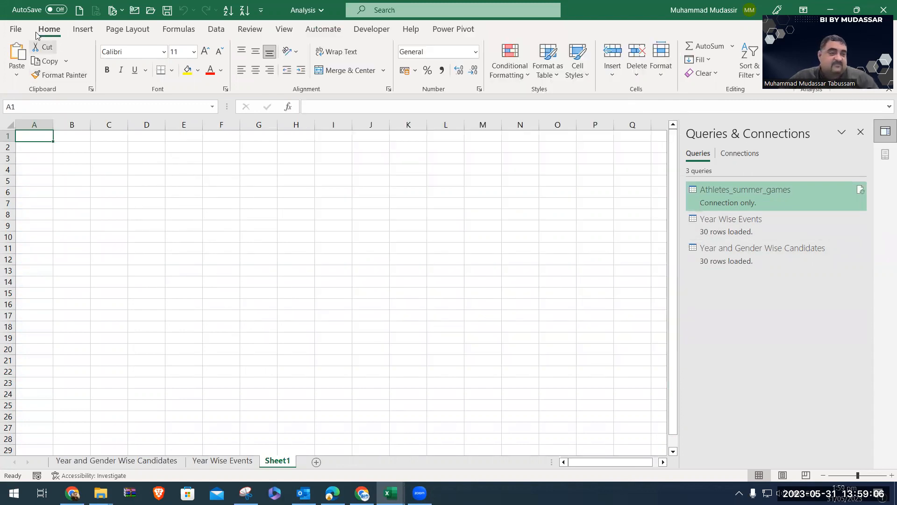
left_click(167, 9)
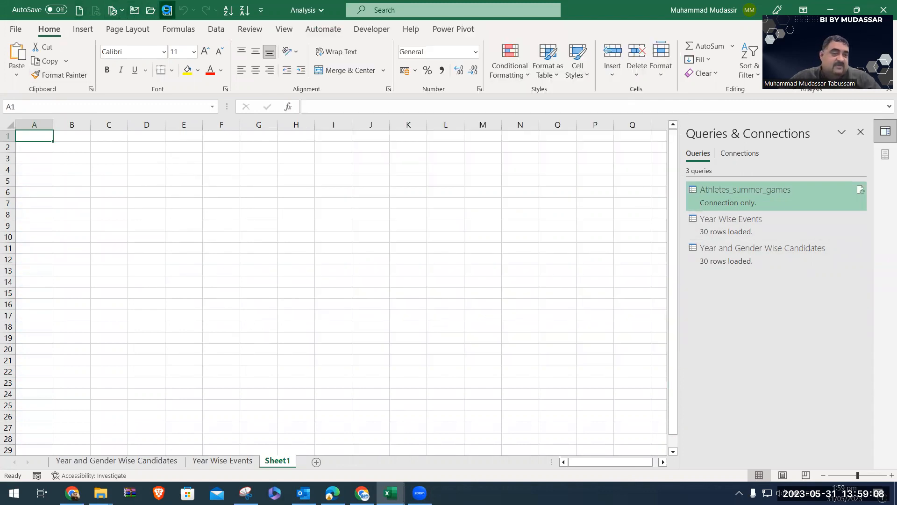
Switch to File Explorer and compare the file sizes of Analysis and Athletes_summer_games in the BI Training - HO folder
mouse_move(101, 493)
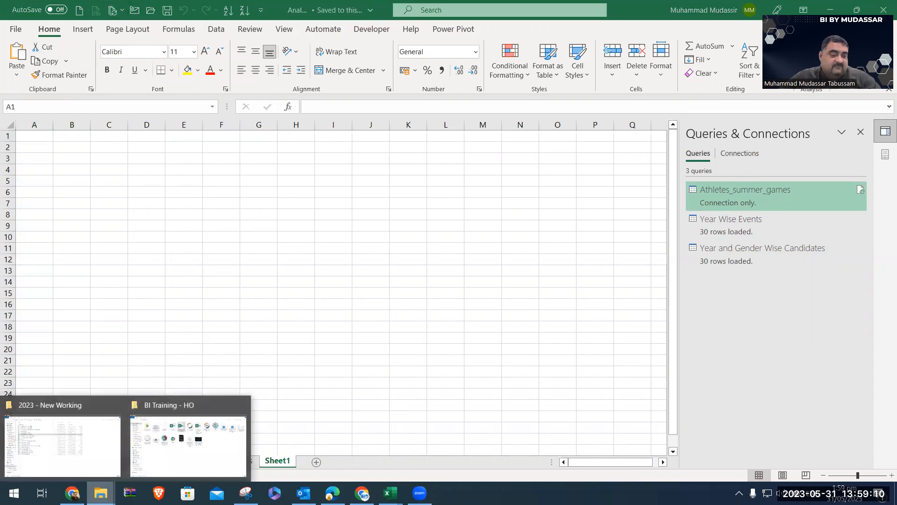
left_click(170, 431)
left_click(340, 93)
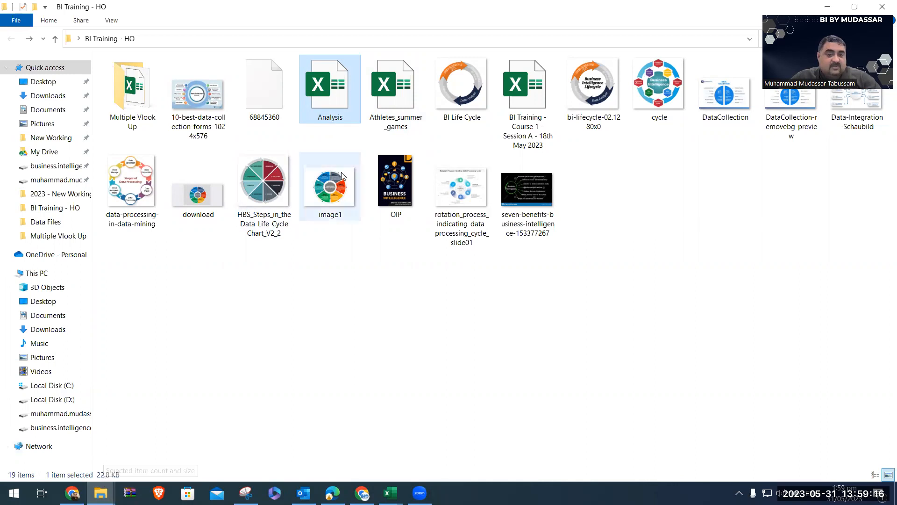
left_click(382, 113)
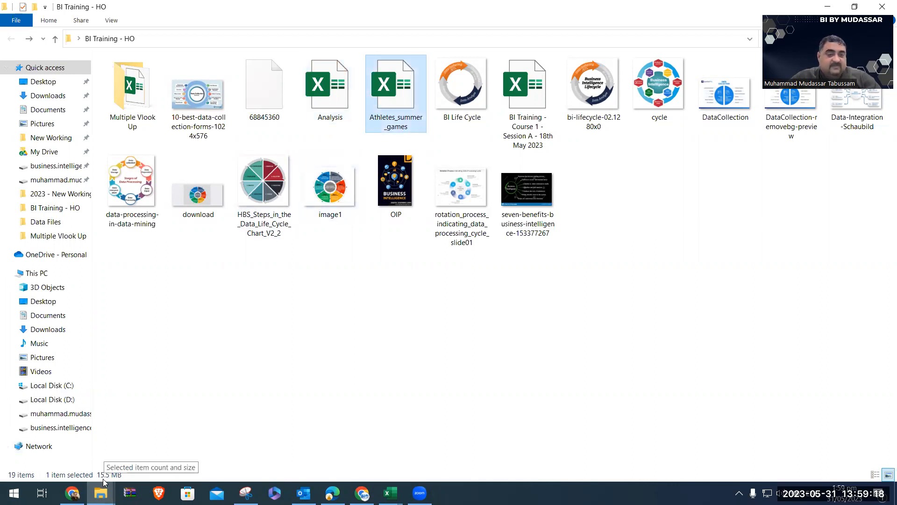
Return to the Analysis workbook in Excel and review the Year and Gender Wise Candidates and Year Wise Events sheets
left_click(391, 493)
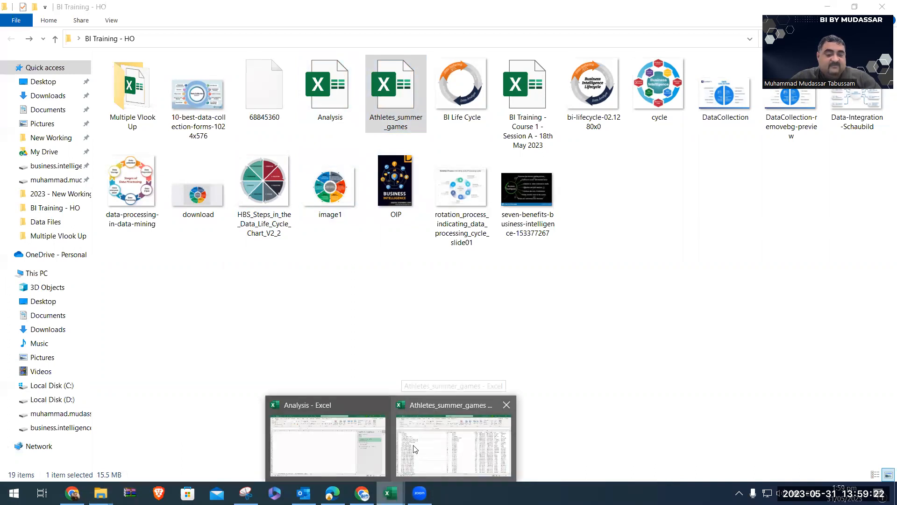
left_click(346, 435)
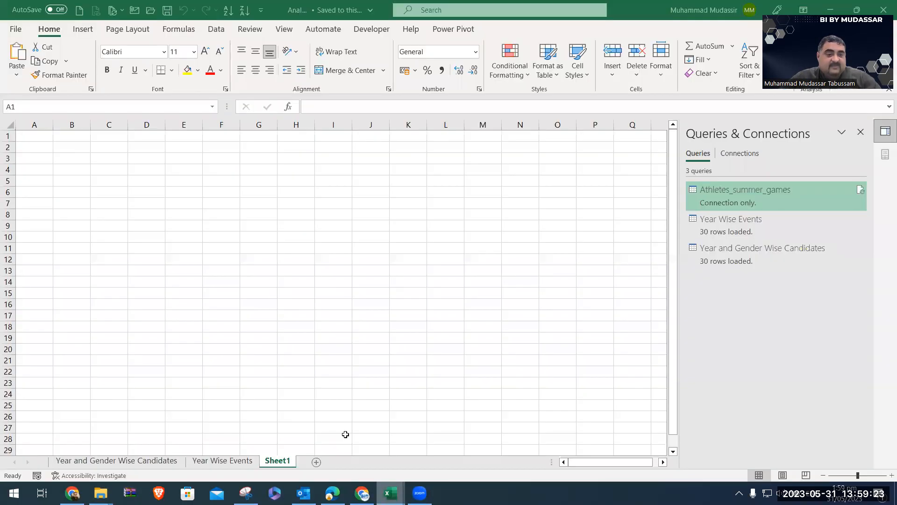
left_click(120, 462)
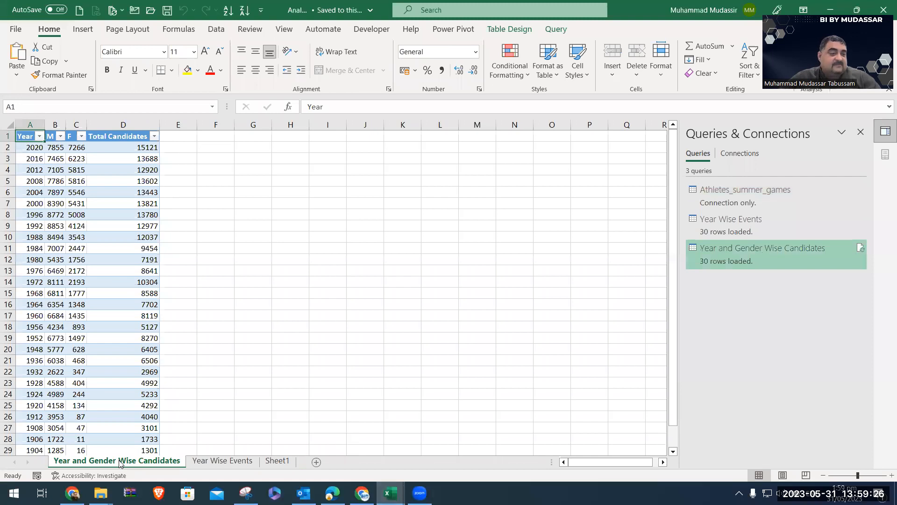
left_click(221, 462)
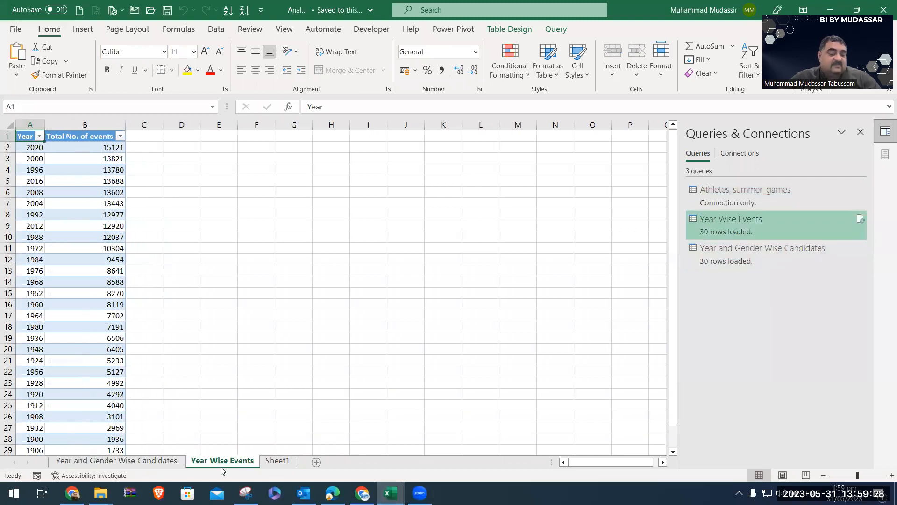
left_click(99, 462)
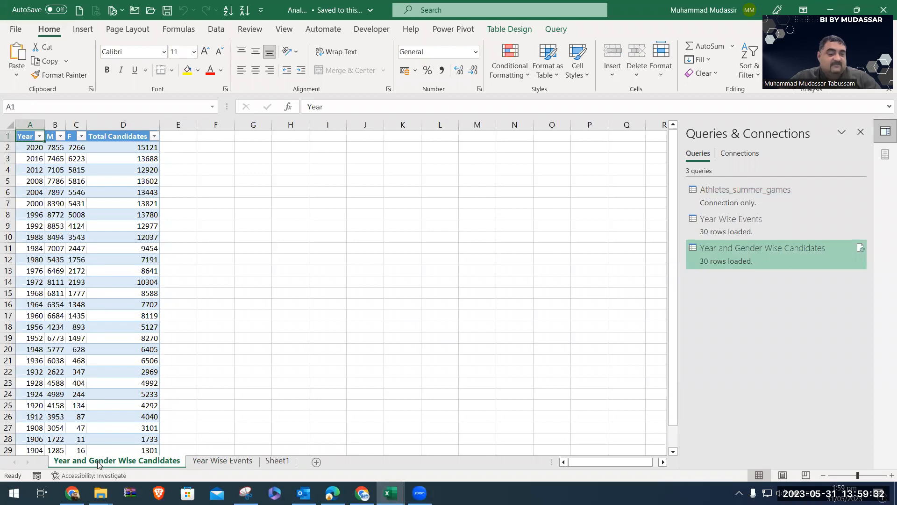
Insert a PivotTable on a new sheet from the Year Wise Events table, with Year as rows and the sum of Total No. of events as values
left_click(210, 460)
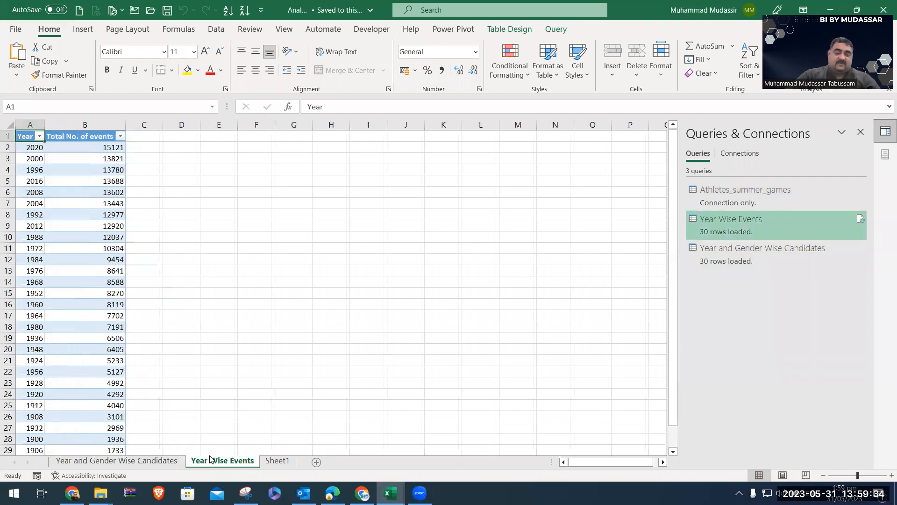
key("ctrl+shift+Right")
key("ctrl+shift+Down")
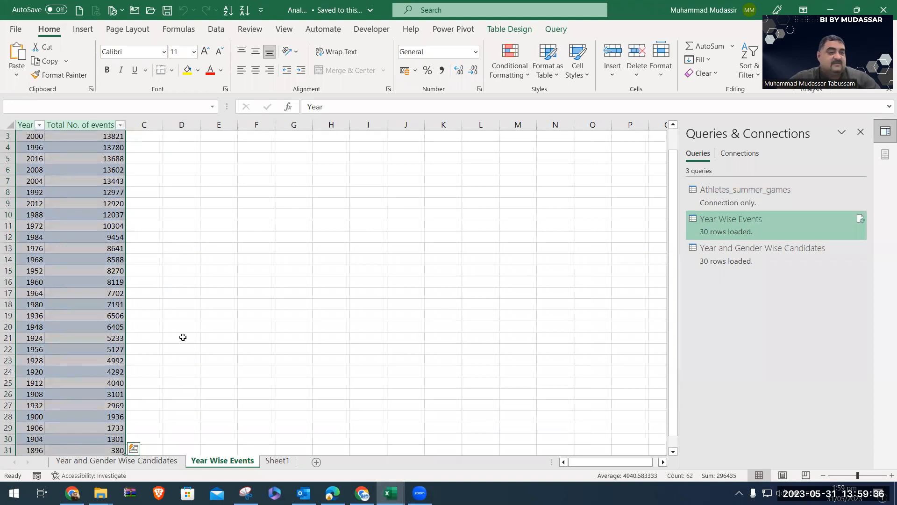
left_click(83, 29)
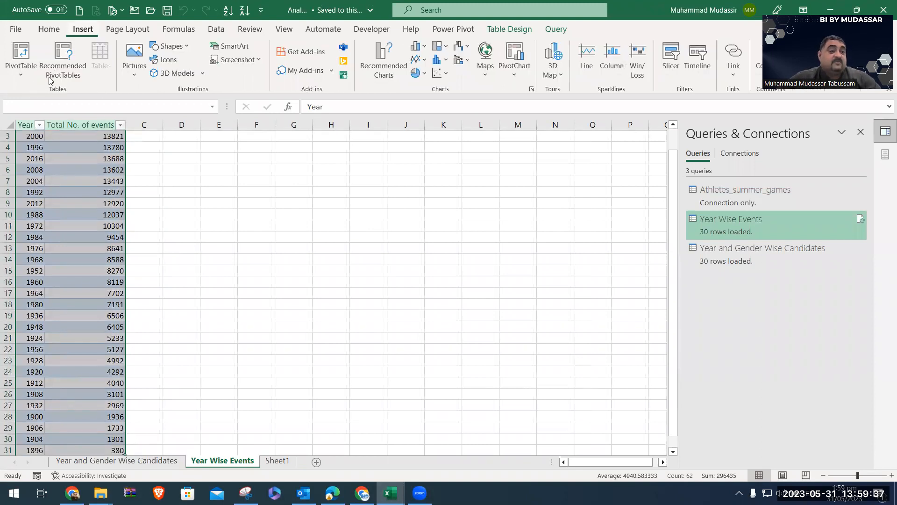
left_click(21, 70)
left_click(31, 94)
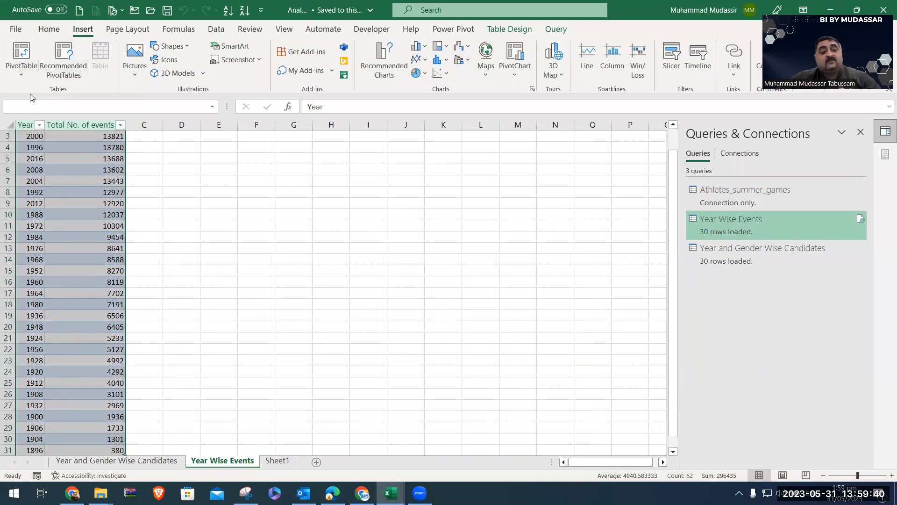
left_click(322, 208)
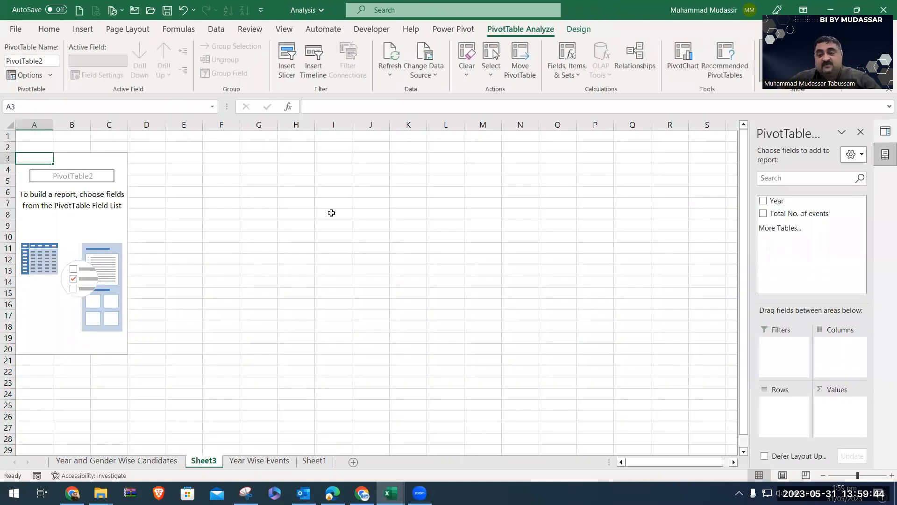
left_click_drag(825, 206, 788, 416)
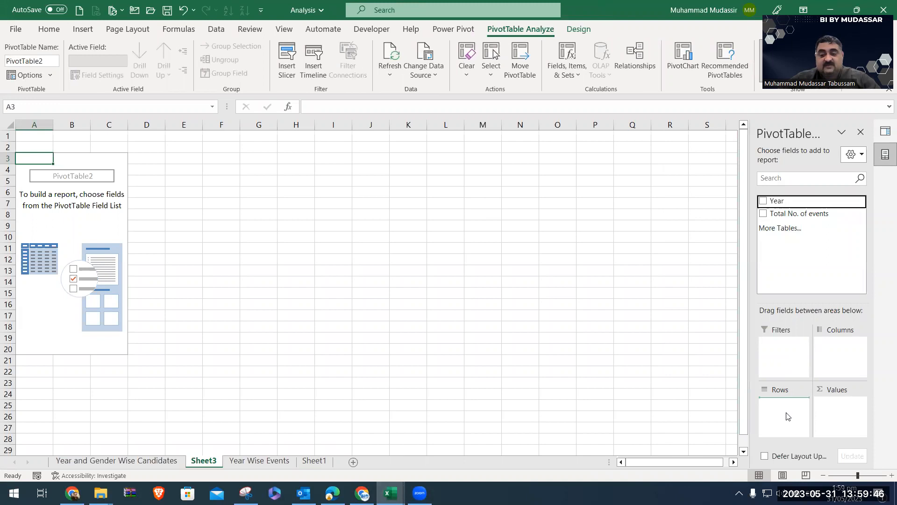
left_click_drag(778, 213, 844, 419)
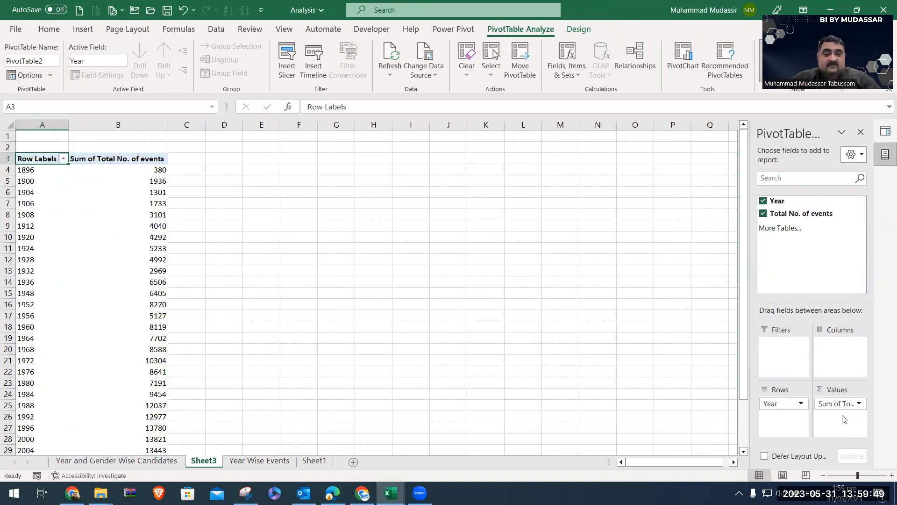
Delete the Sheet3 worksheet containing the PivotTable and confirm its permanent removal
right_click(208, 461)
left_click(229, 314)
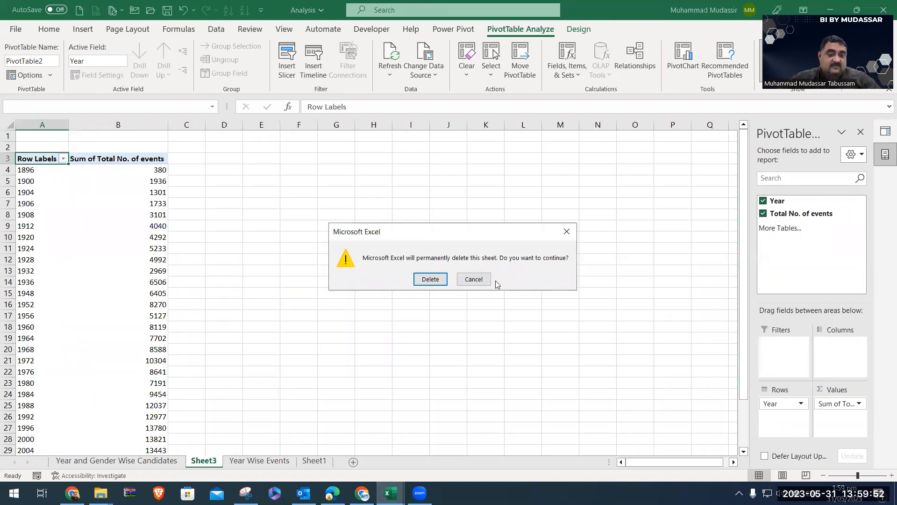
left_click(423, 279)
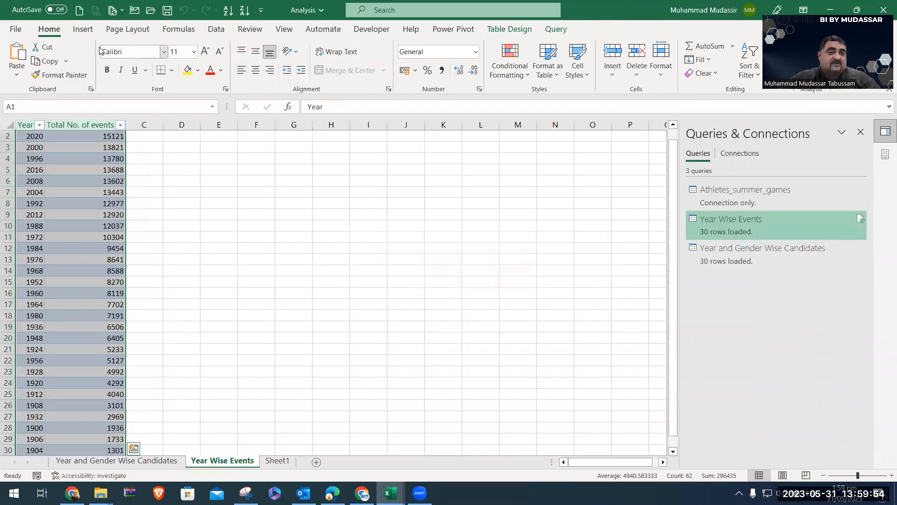
Insert a PivotChart on a new worksheet from Table_Year_Wise_Events, with Year as the axis and the sum of Total No. of events as values
left_click(82, 29)
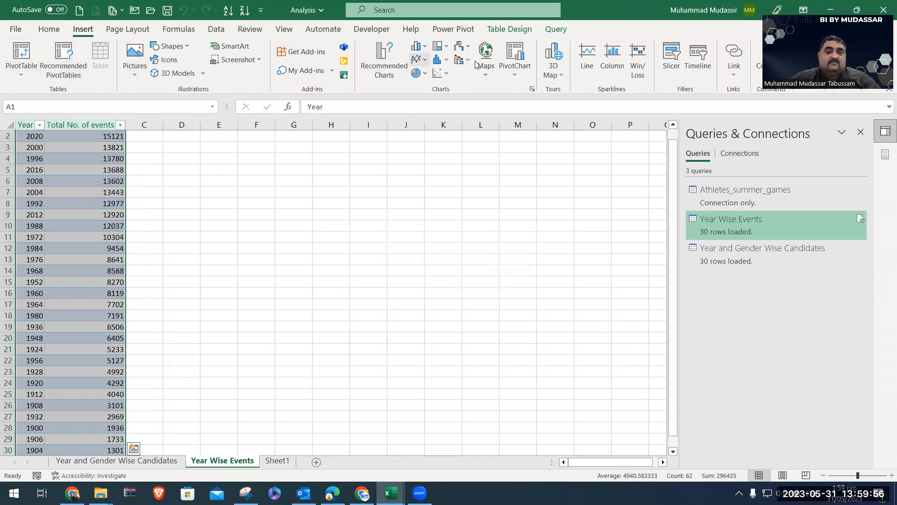
left_click(515, 56)
left_click(314, 218)
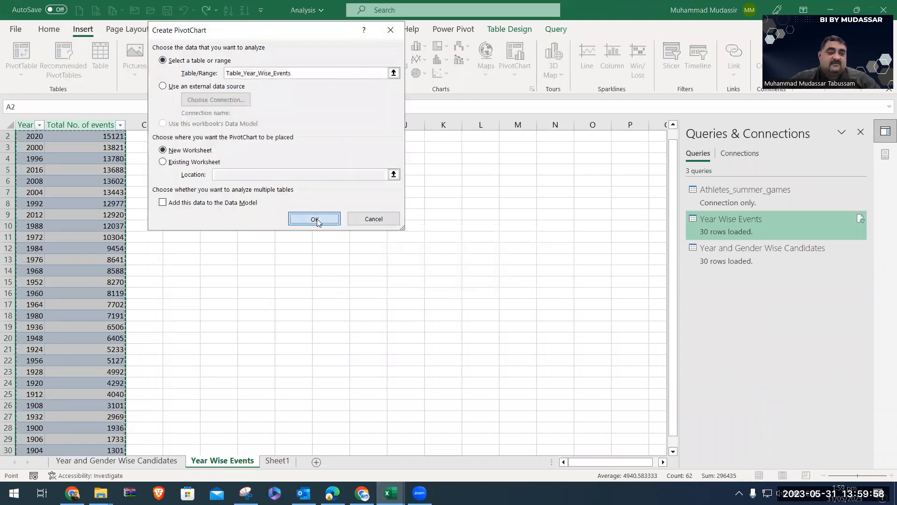
left_click_drag(777, 200, 790, 414)
left_click_drag(797, 213, 862, 418)
Move the PivotChart near the top of the sheet and widen and heighten it so that every year's column is readable
left_click_drag(406, 143, 223, 166)
left_click_drag(339, 251, 615, 249)
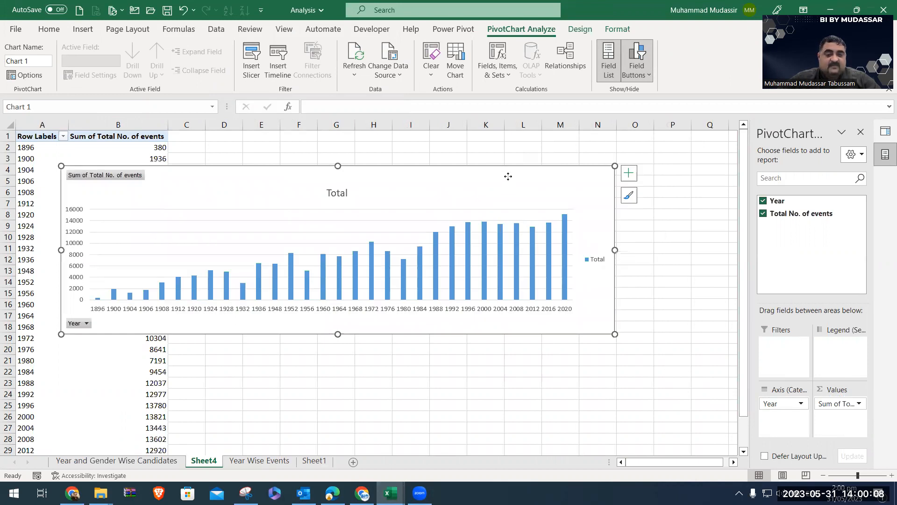
left_click_drag(507, 177, 563, 152)
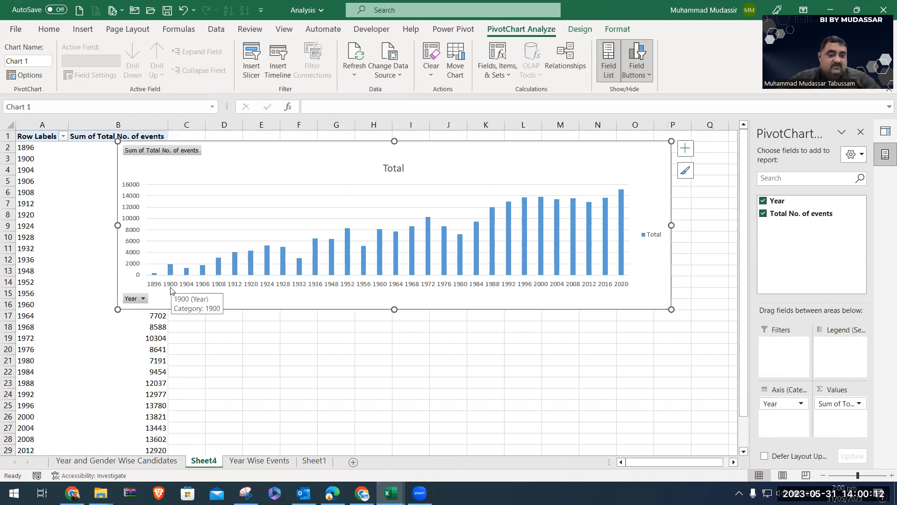
left_click_drag(395, 312, 401, 349)
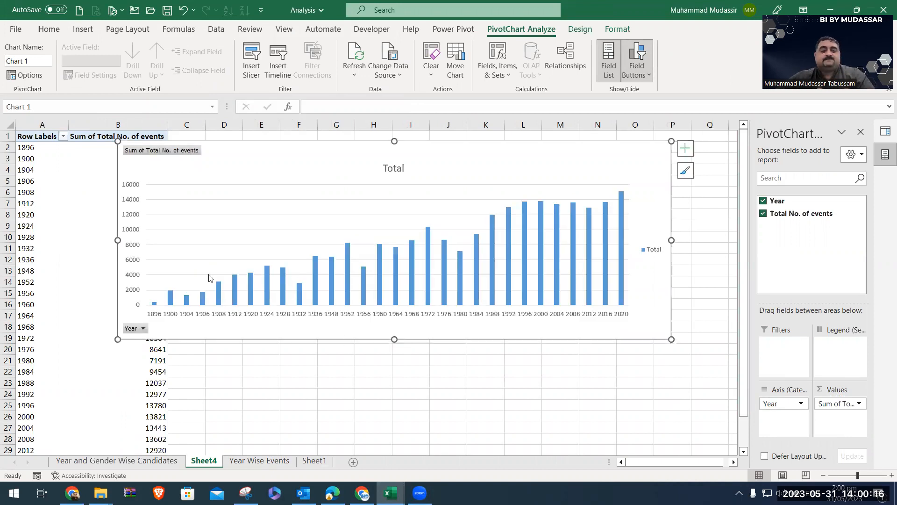
left_click_drag(118, 240, 38, 248)
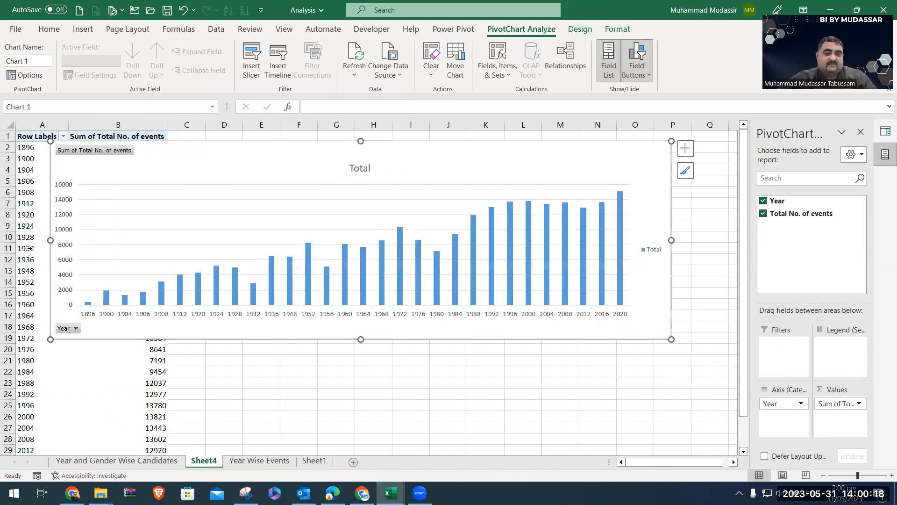
Remove the vertical axis, gridlines, title and legend from the PivotChart, and add data labels to its columns
left_click(62, 203)
key("Delete")
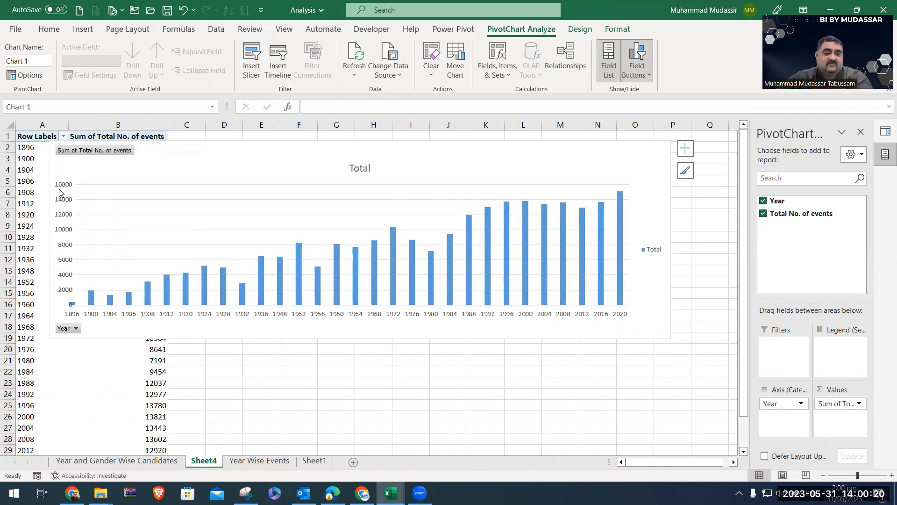
key("Delete")
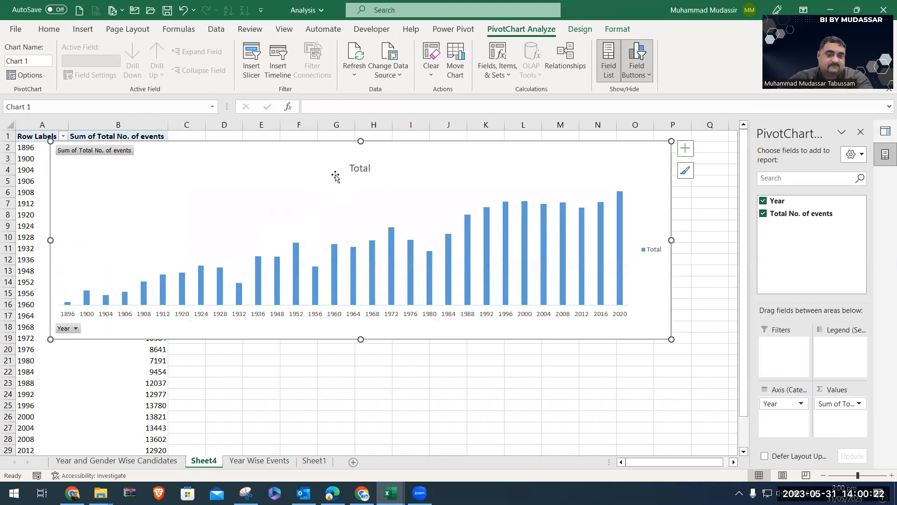
left_click(355, 170)
key("Delete")
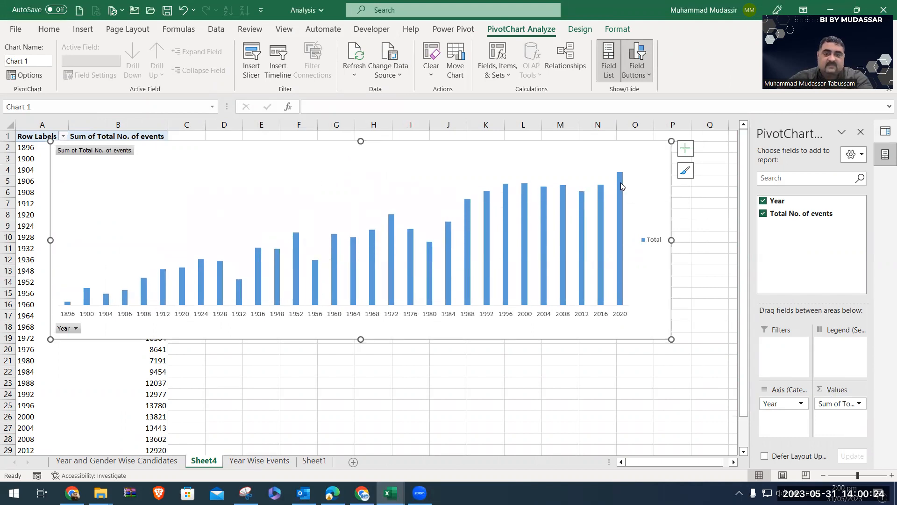
left_click(652, 239)
key("Delete")
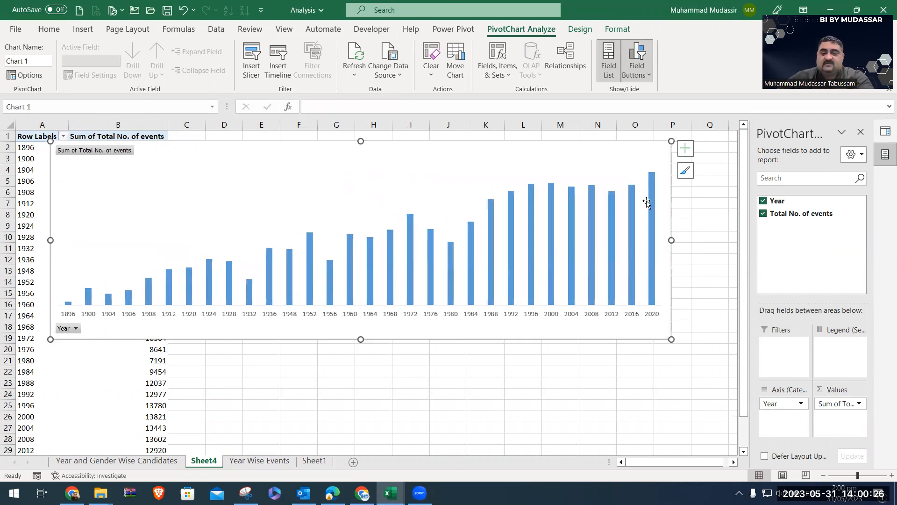
left_click(686, 147)
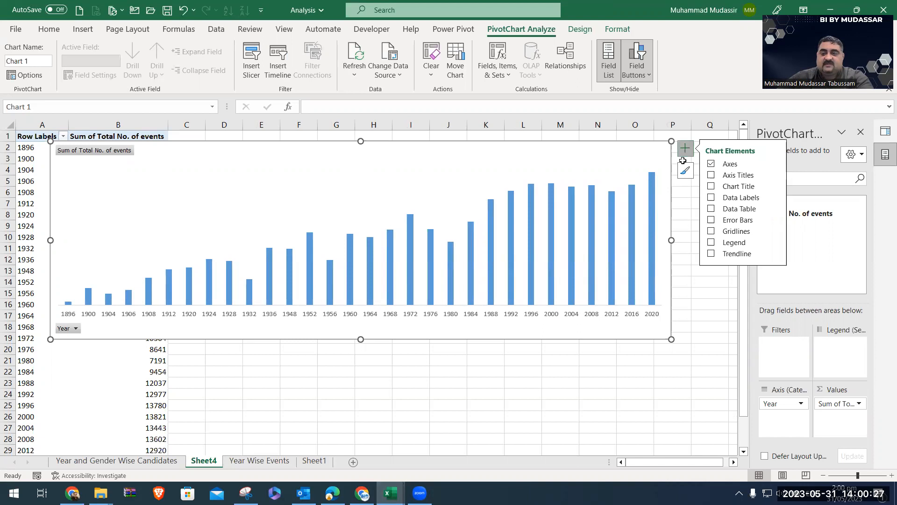
left_click(711, 198)
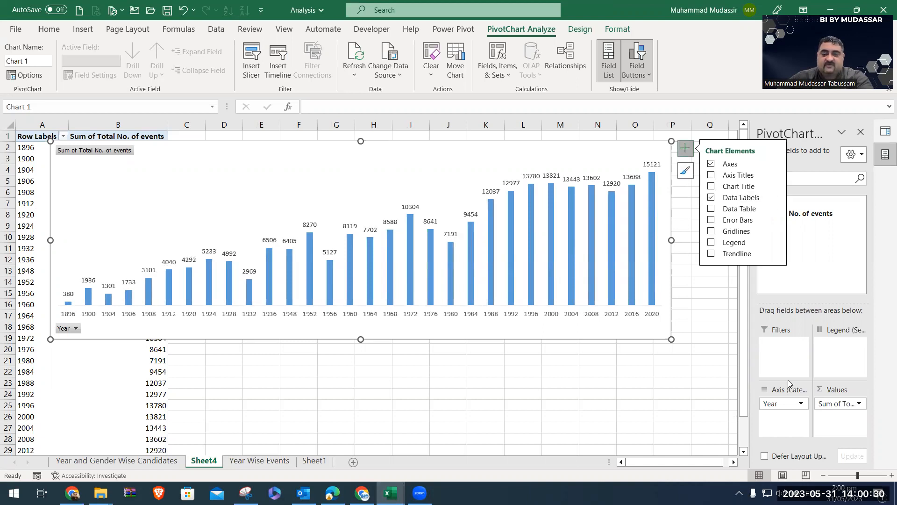
Format the Sum of Total No. of events value field as a number with thousands separators and no decimals, and save the workbook
left_click(825, 403)
left_click(790, 398)
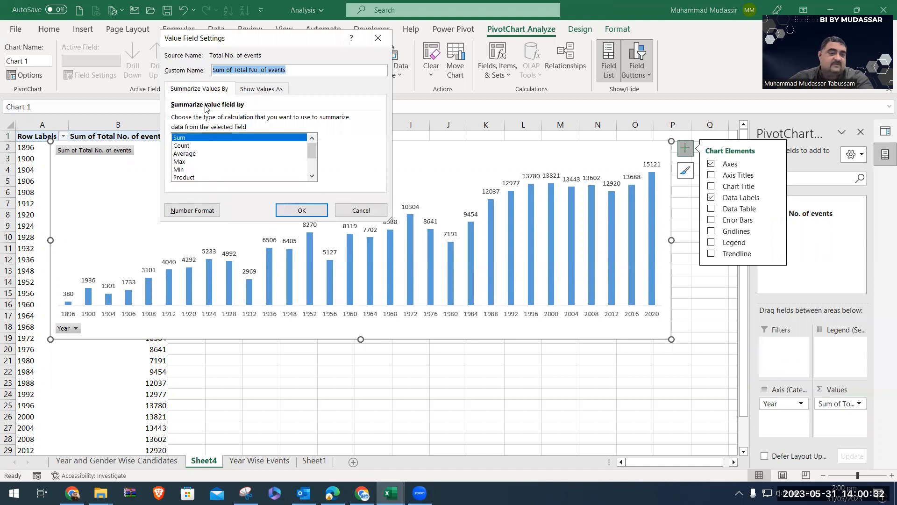
left_click(192, 210)
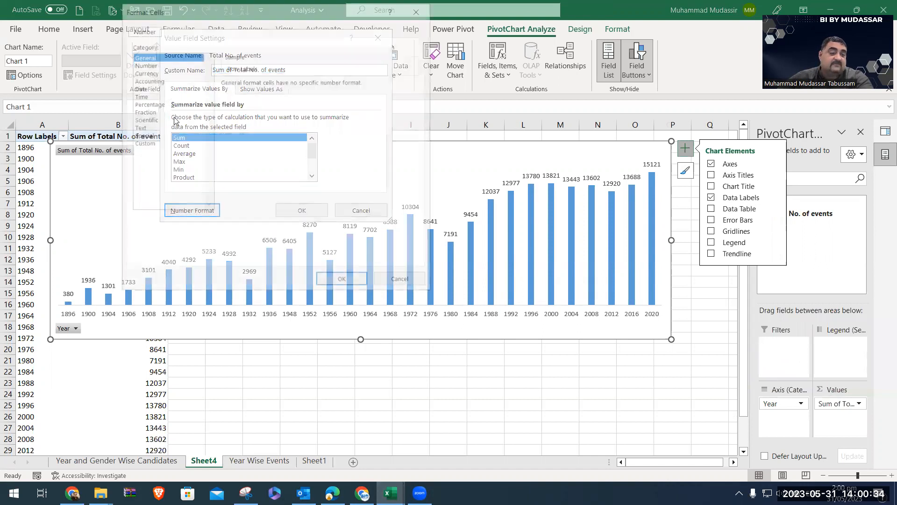
left_click(151, 66)
left_click(277, 98)
left_click(302, 86)
left_click(336, 280)
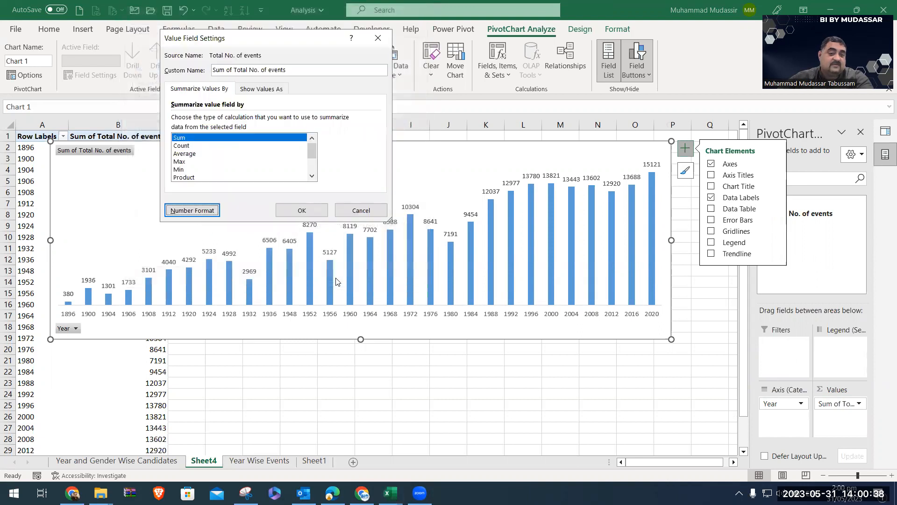
left_click(302, 210)
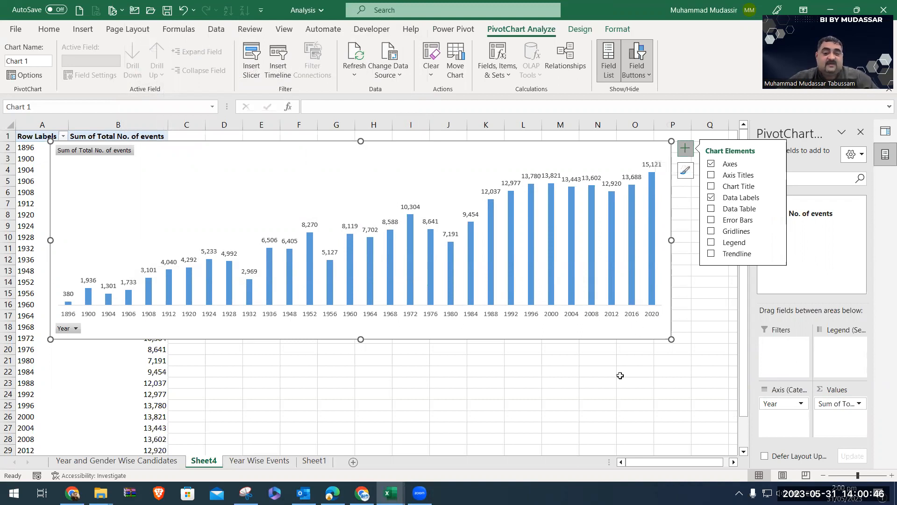
left_click(167, 10)
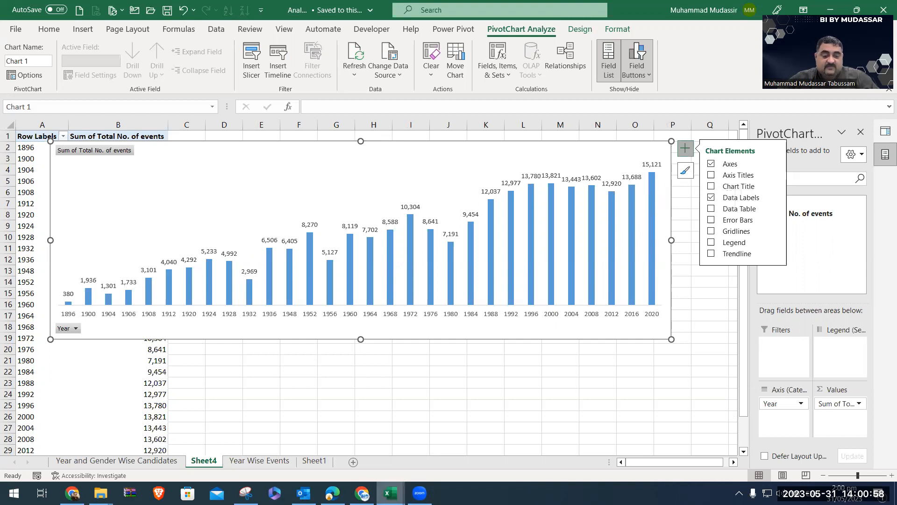
Switch to the Athletes_summer_games workbook and filter the Year column to show only 2020
mouse_move(390, 492)
left_click(411, 462)
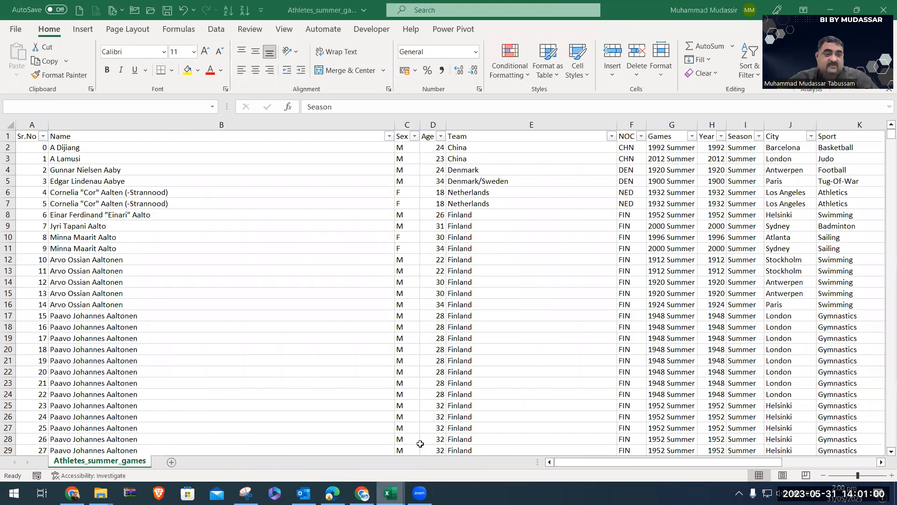
left_click(692, 136)
left_click(721, 136)
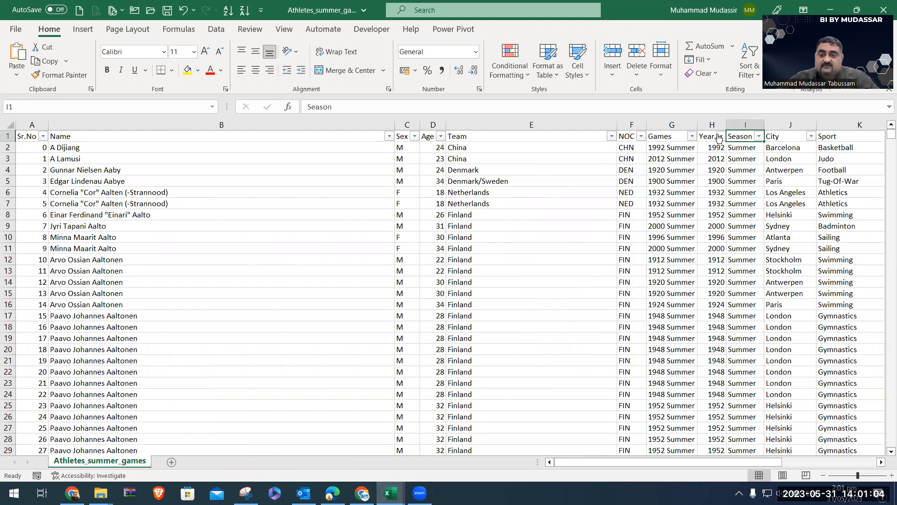
left_click(721, 137)
left_click(601, 273)
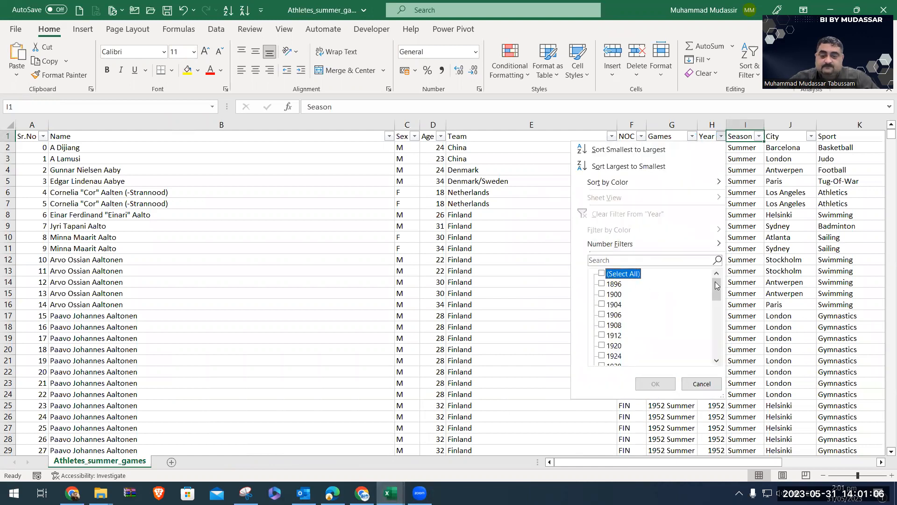
left_click_drag(717, 289, 717, 343)
left_click(615, 357)
left_click(614, 356)
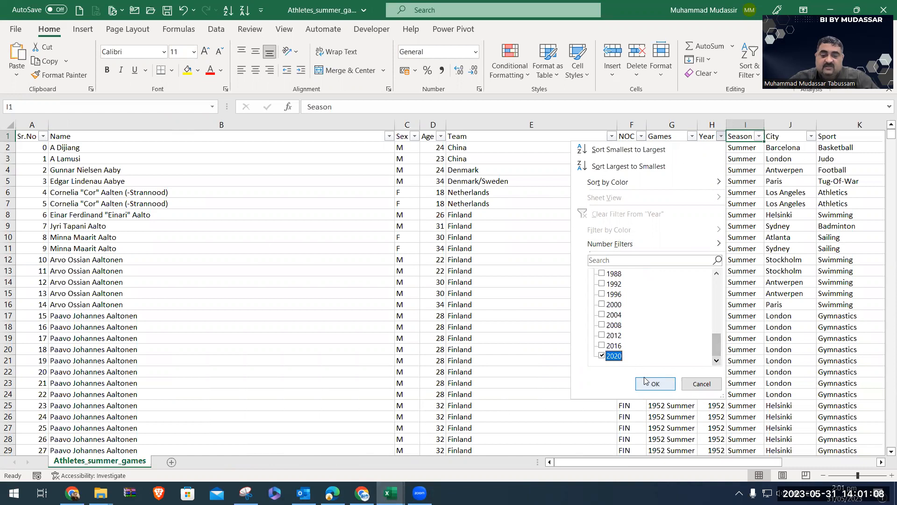
left_click(647, 383)
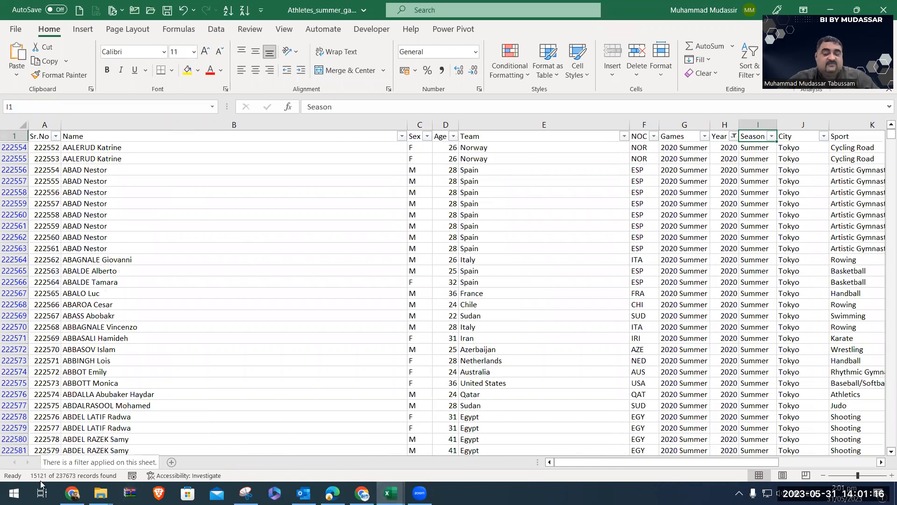
Clear the contents of all the filtered 2020 rows and remove the filter from the Year column
left_click(55, 148)
key("shift+space")
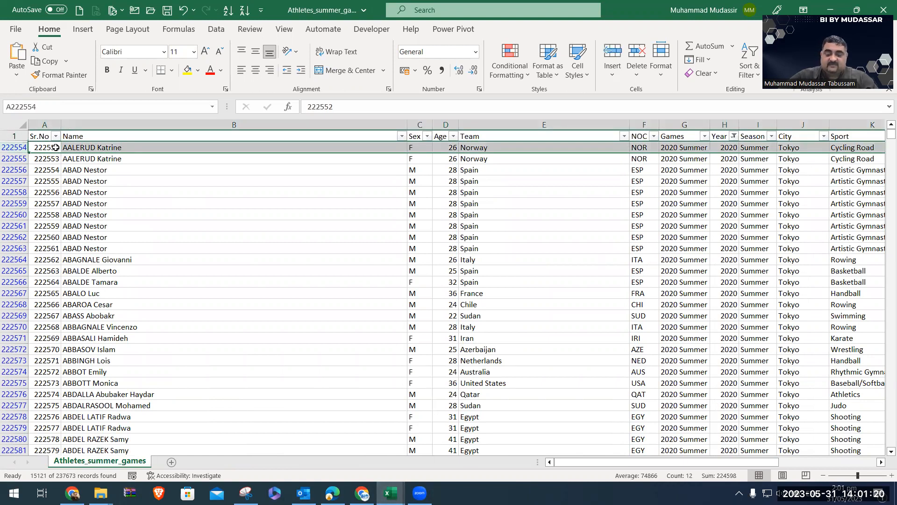
key("ctrl+shift+Down")
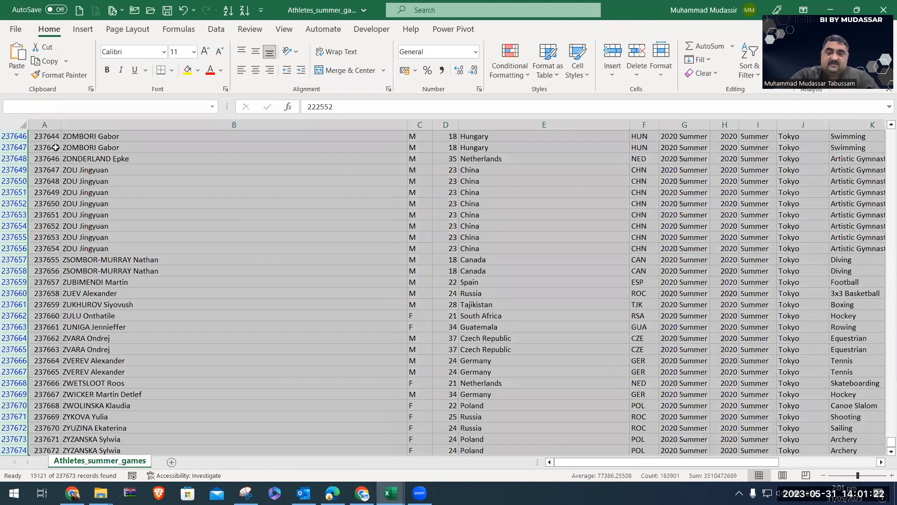
key("Delete")
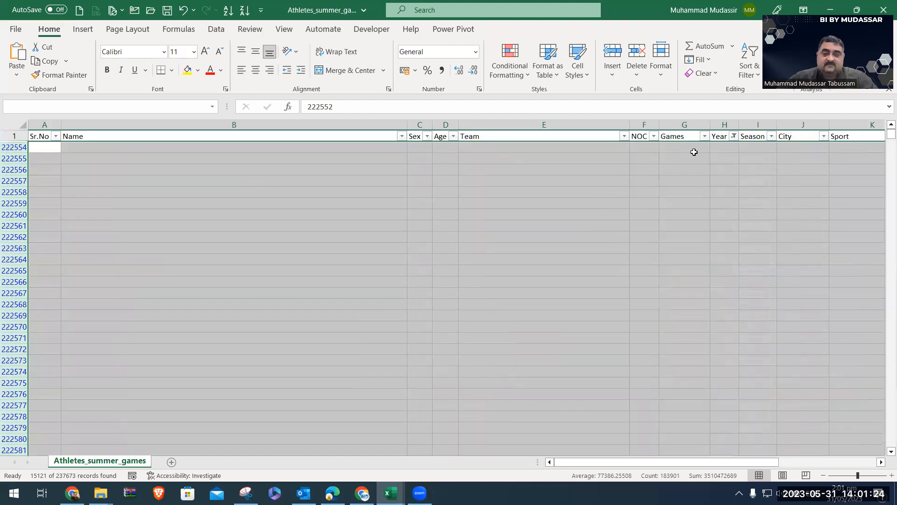
left_click(735, 137)
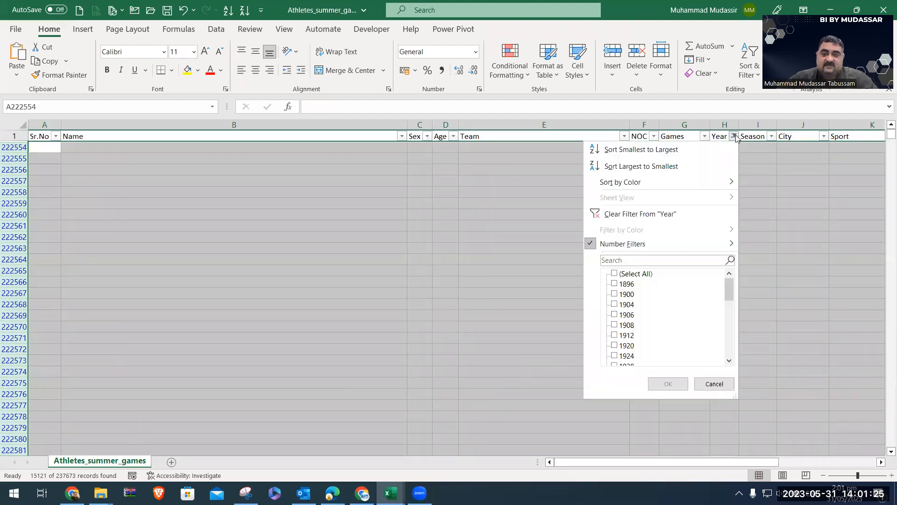
left_click(621, 213)
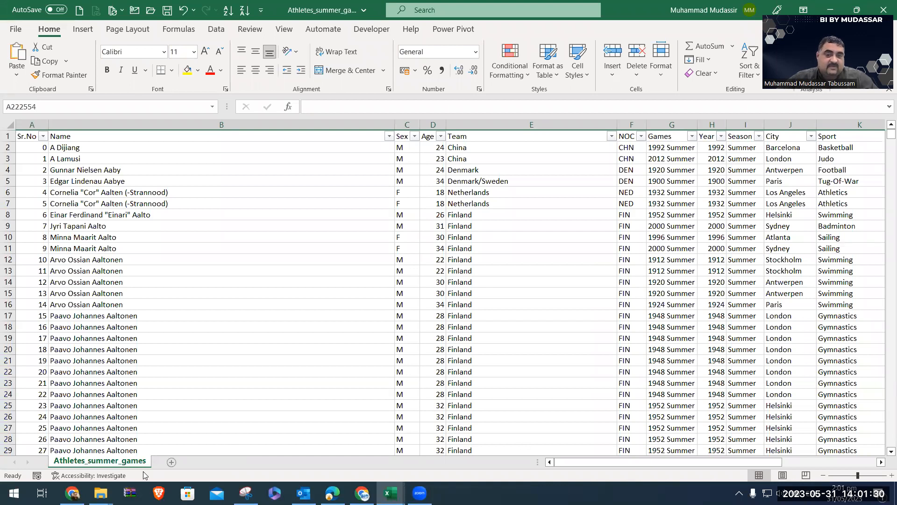
Undo the clearing of the 2020 rows and the related Year filter changes
key("ctrl+z")
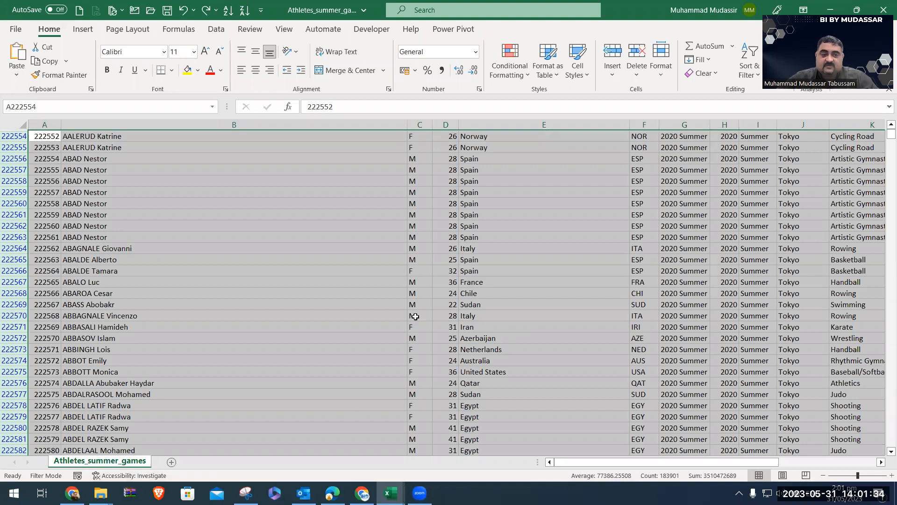
key("ctrl+z")
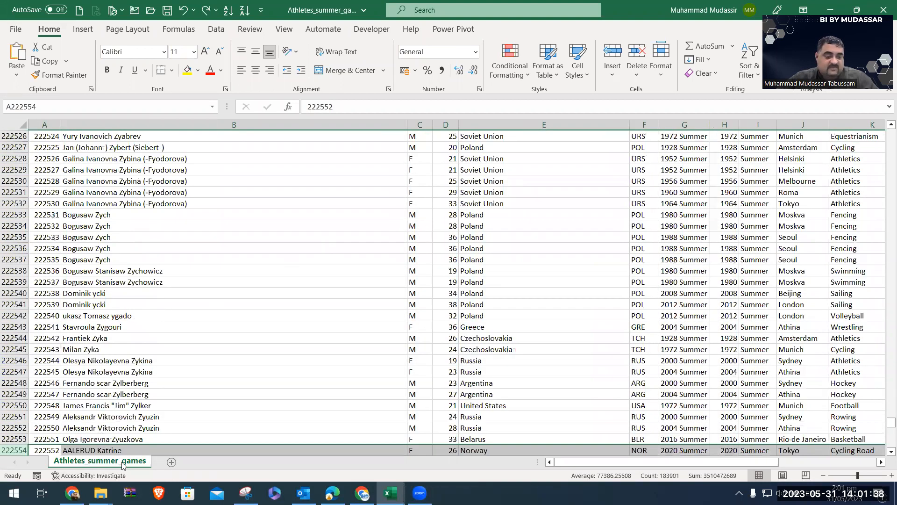
Duplicate the Athletes_summer_games worksheet within its workbook and return to the original sheet
left_click(168, 461)
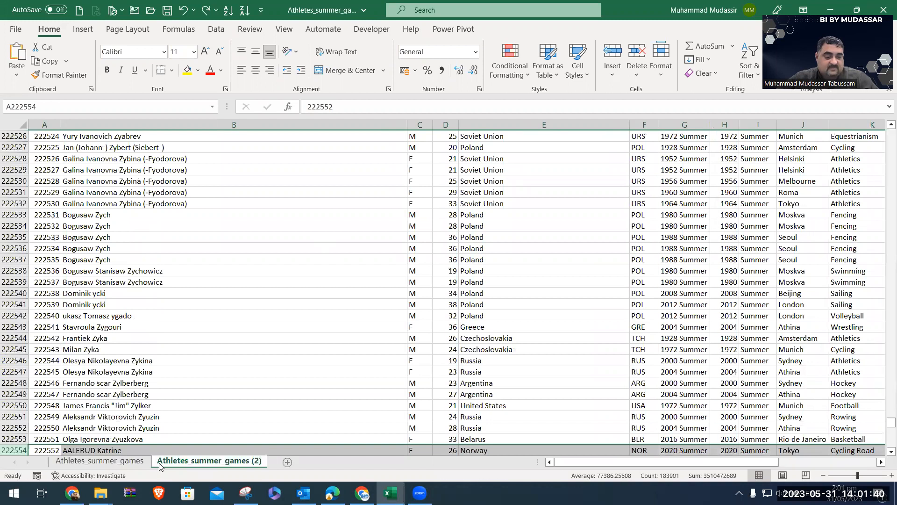
scroll(784, 176, "up", 6)
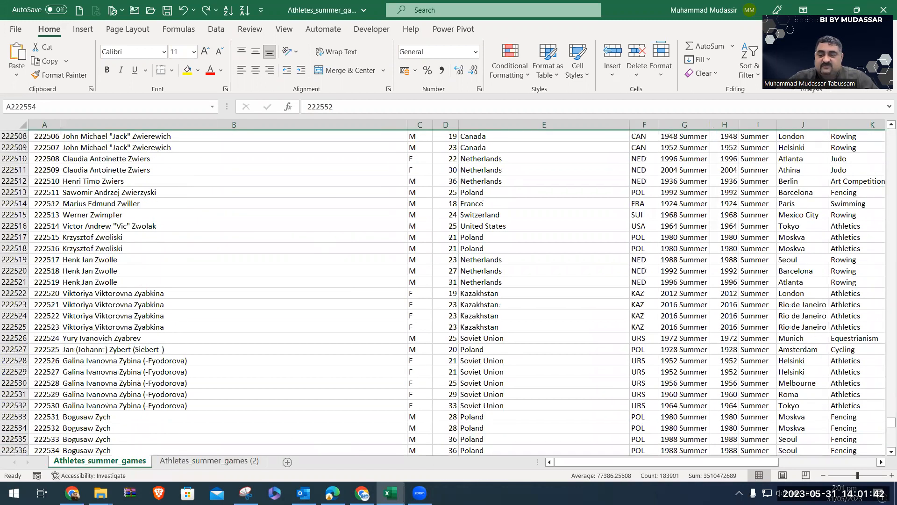
Filter the Year column of the original Athletes_summer_games sheet to show only 2020
left_click_drag(891, 423, 884, 104)
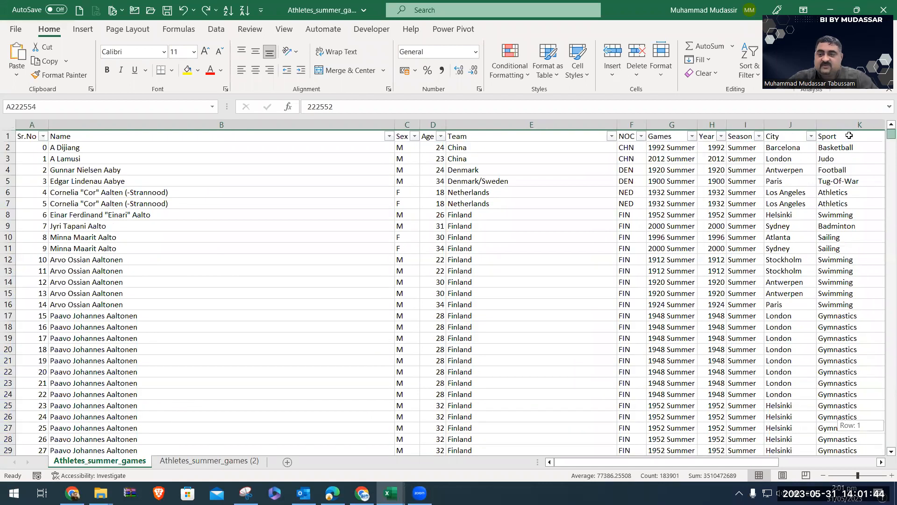
left_click(721, 136)
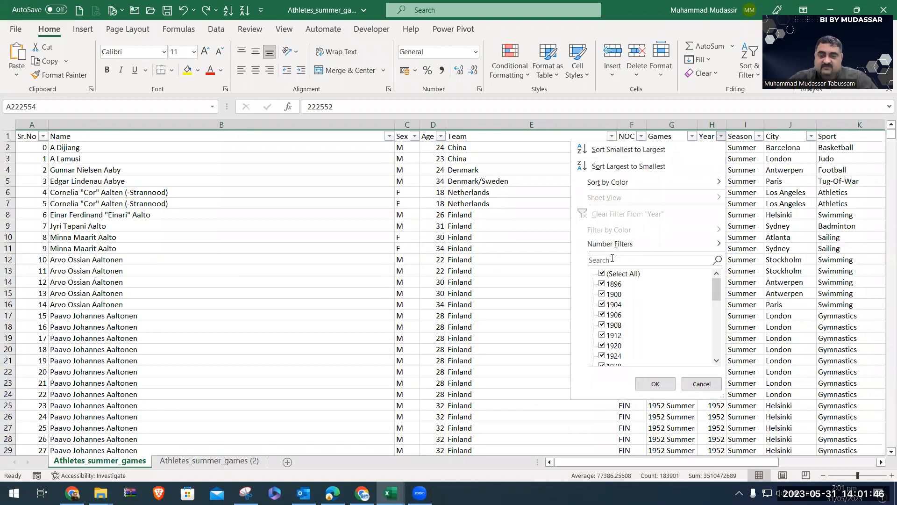
left_click(613, 278)
left_click_drag(717, 291, 716, 348)
left_click(614, 356)
left_click(655, 383)
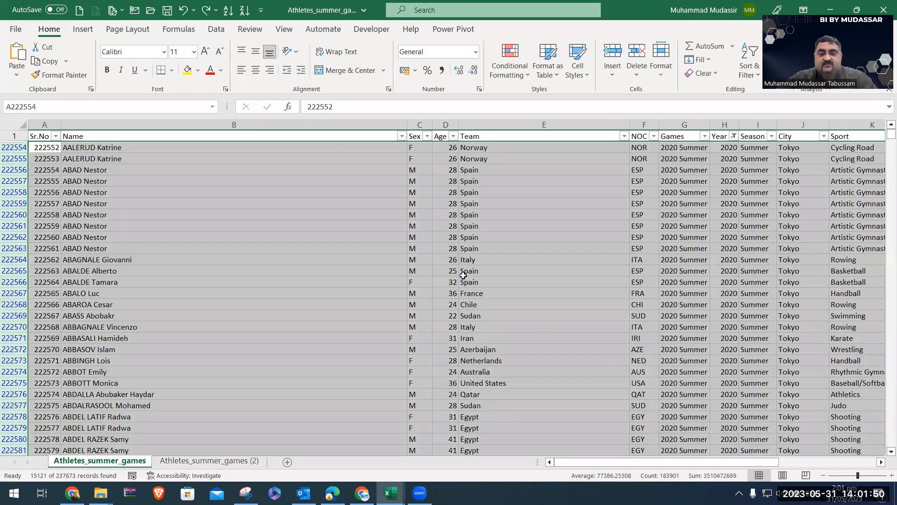
Delete all the filtered 2020 rows, from row 222554 down to the end of the data
left_click(209, 215)
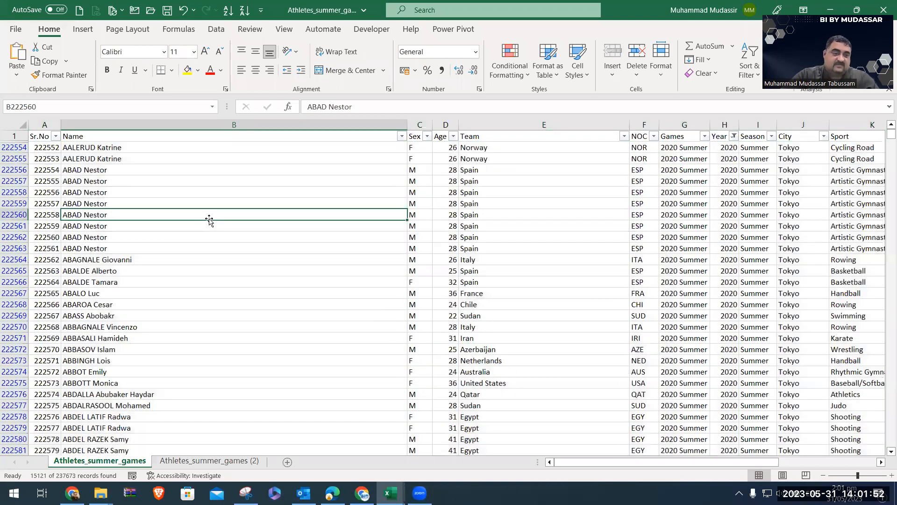
left_click(43, 146)
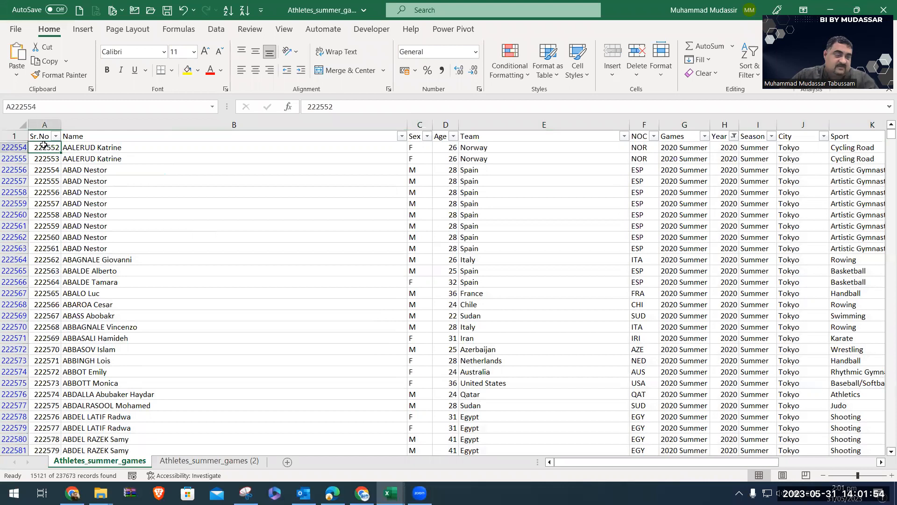
key("shift+space")
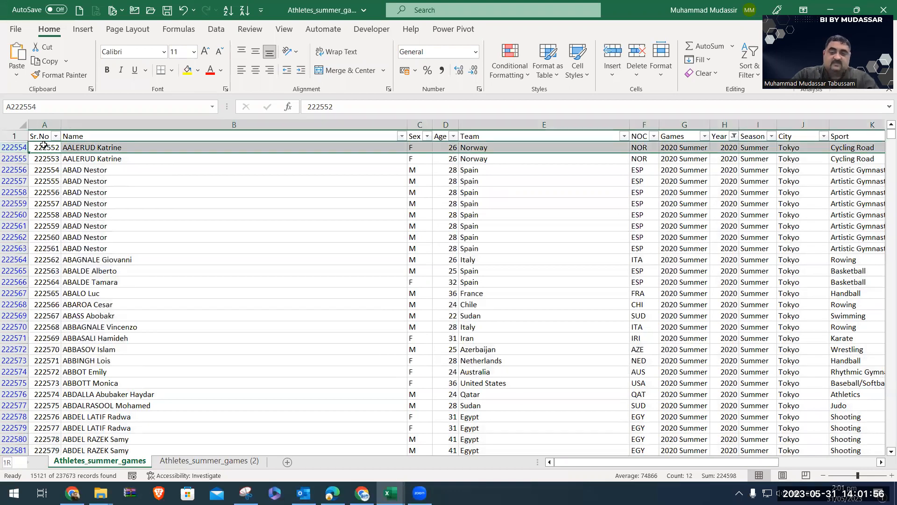
key("ctrl+shift+Down")
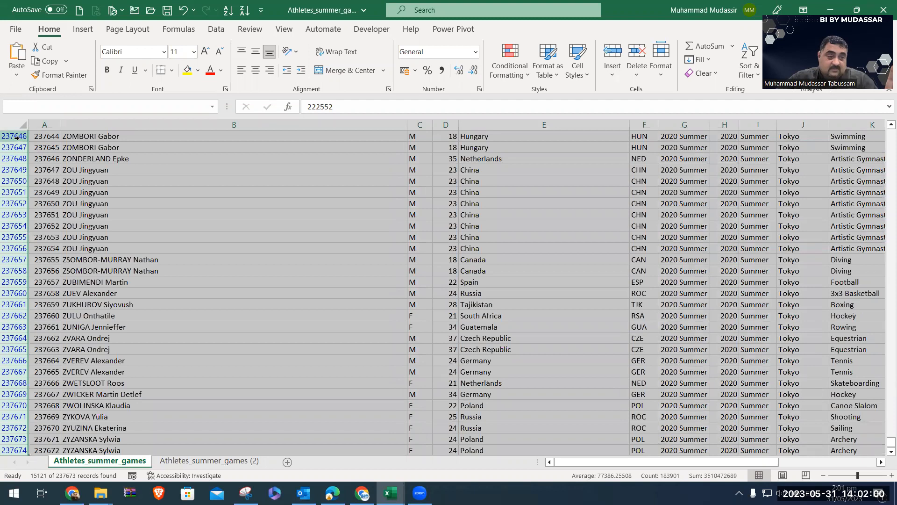
right_click(22, 137)
left_click(70, 274)
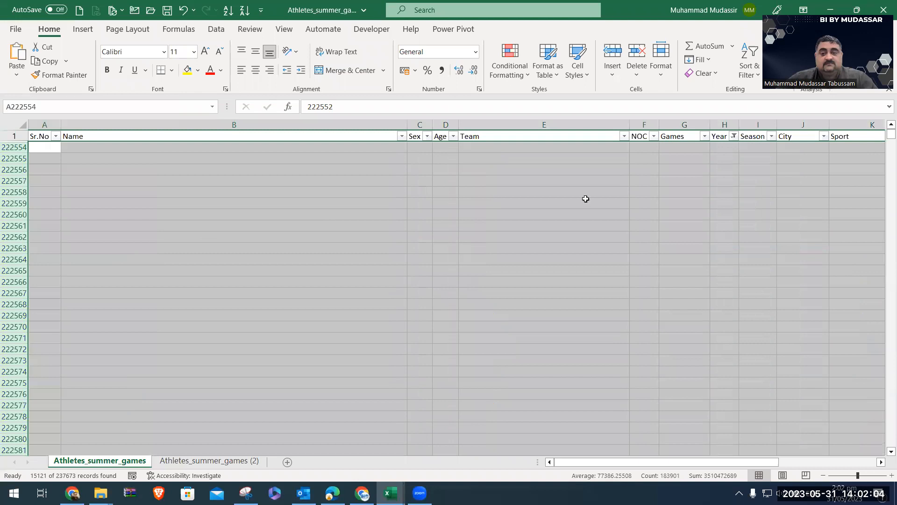
Clear the filter from the Year column and save the Athletes_summer_games workbook
left_click(734, 136)
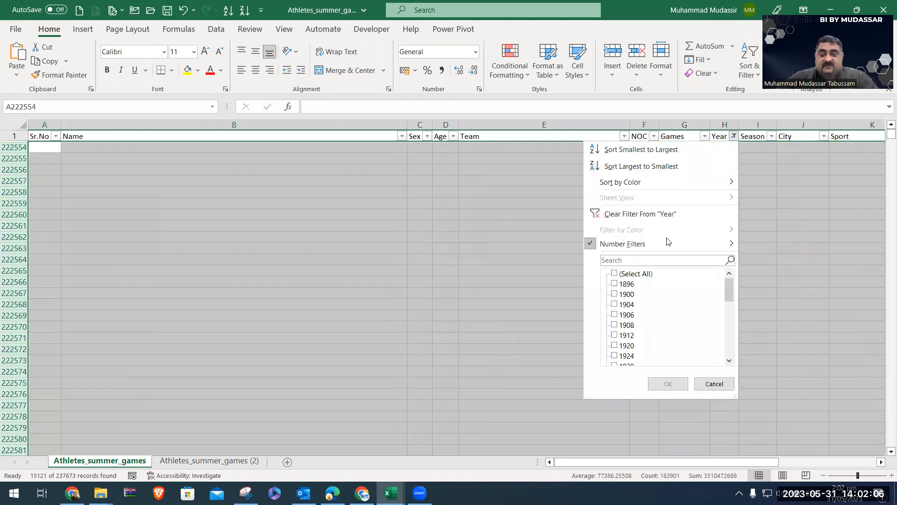
mouse_move(734, 291)
left_mouse_down()
mouse_move(727, 351)
mouse_move(727, 285)
left_mouse_up()
left_click(637, 214)
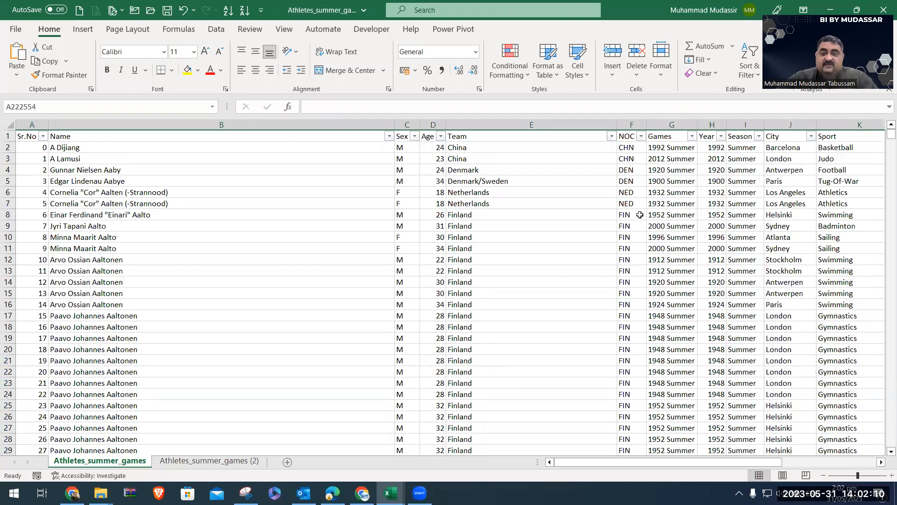
left_click(636, 219)
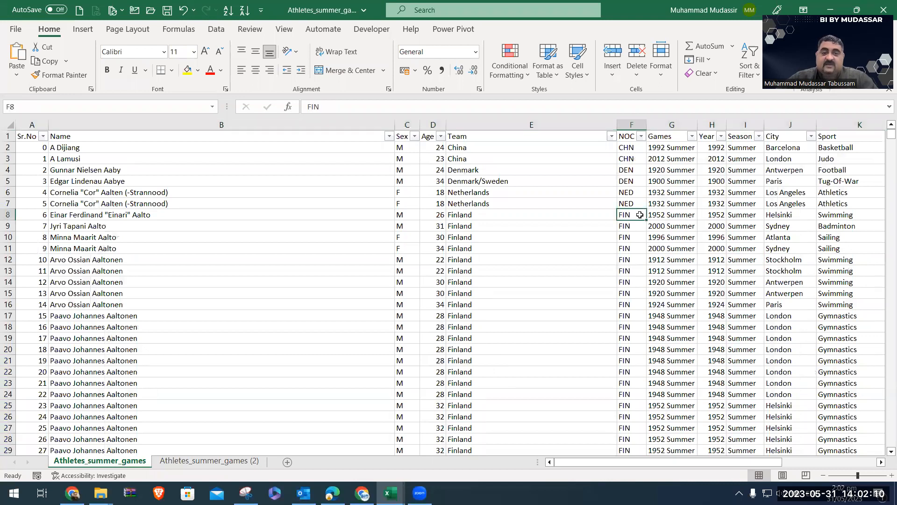
left_click(168, 11)
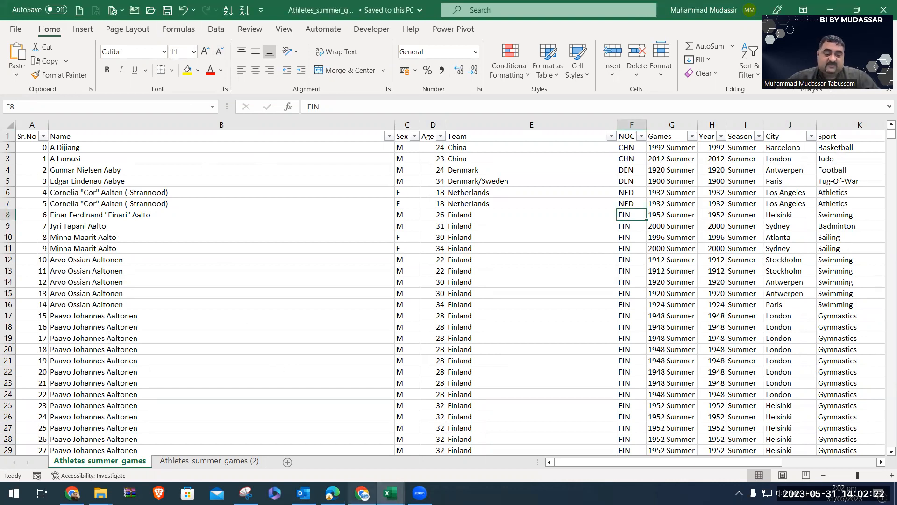
Switch to the Analysis workbook and check the 2020 figures on the Year and Gender Wise Candidates and Year Wise Events sheets
mouse_move(390, 491)
left_click(423, 456)
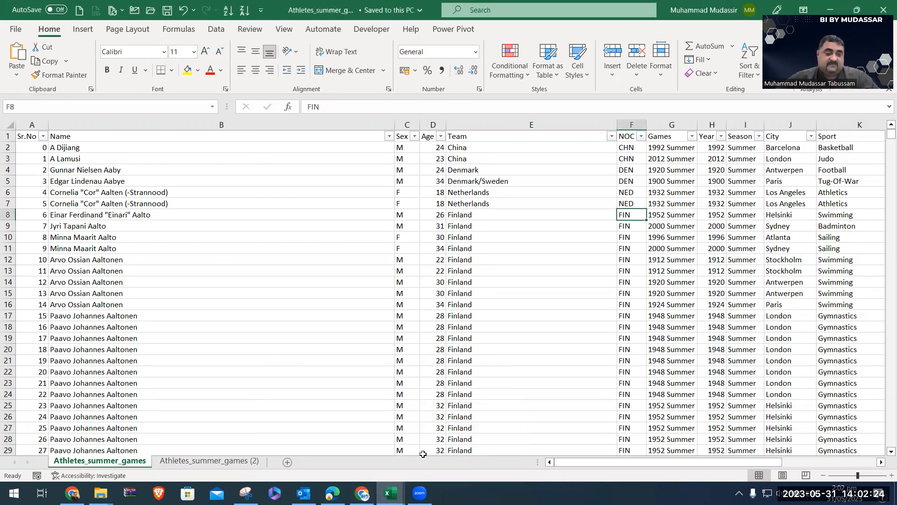
left_click(389, 493)
left_click(338, 453)
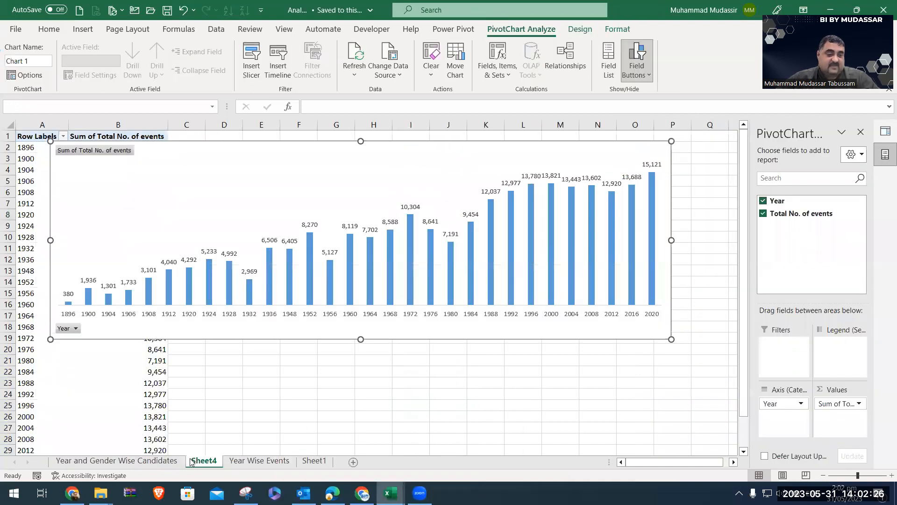
left_click(154, 462)
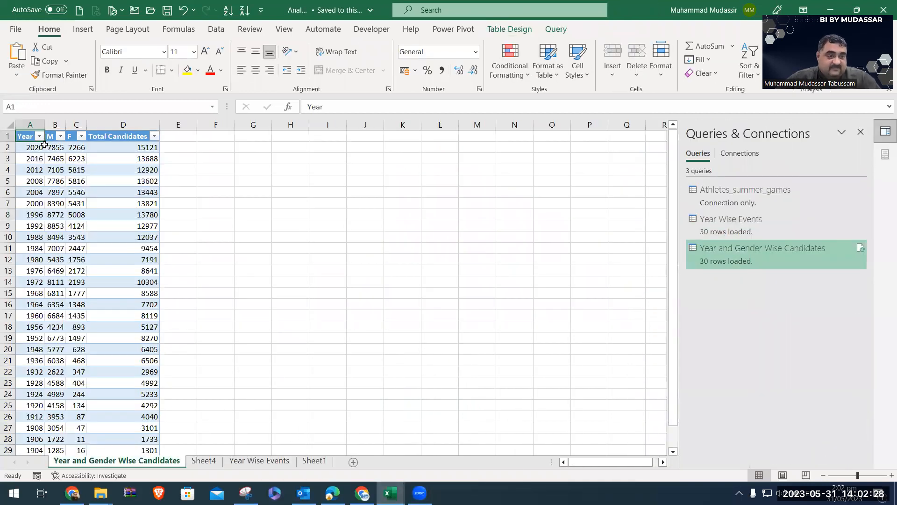
left_click(213, 462)
left_click(253, 462)
scroll(40, 163, "down", 1)
scroll(40, 163, "up", 1)
left_click(41, 147)
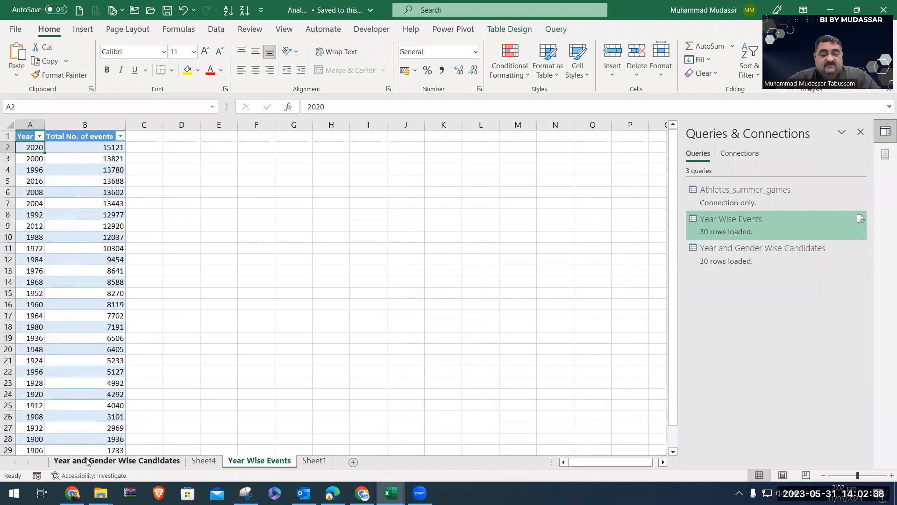
On Sheet4, close the queries pane, try to refresh all queries and pivots, and dismiss the resulting message
left_click(204, 461)
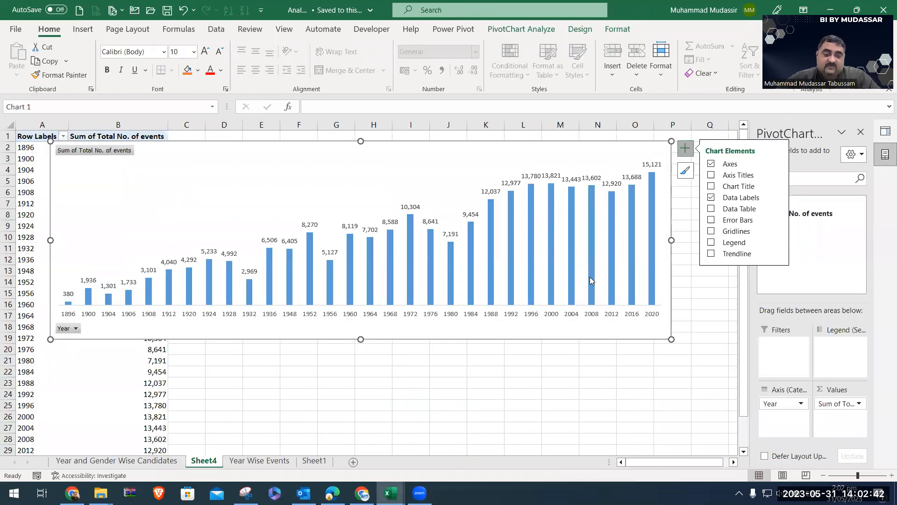
left_click(400, 435)
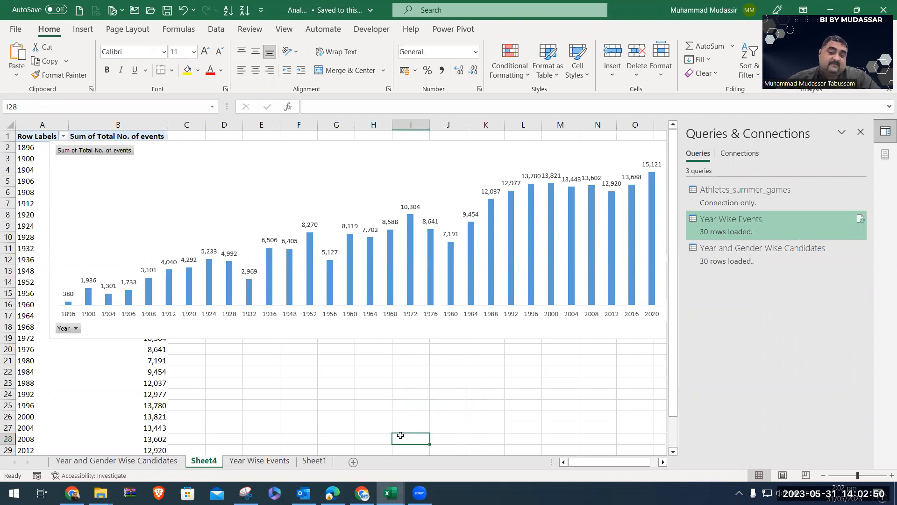
left_click(860, 131)
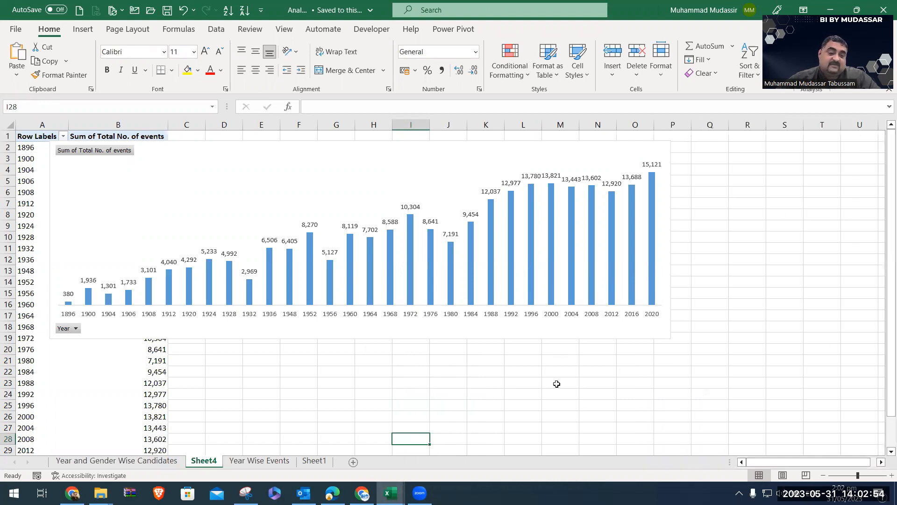
left_click(223, 32)
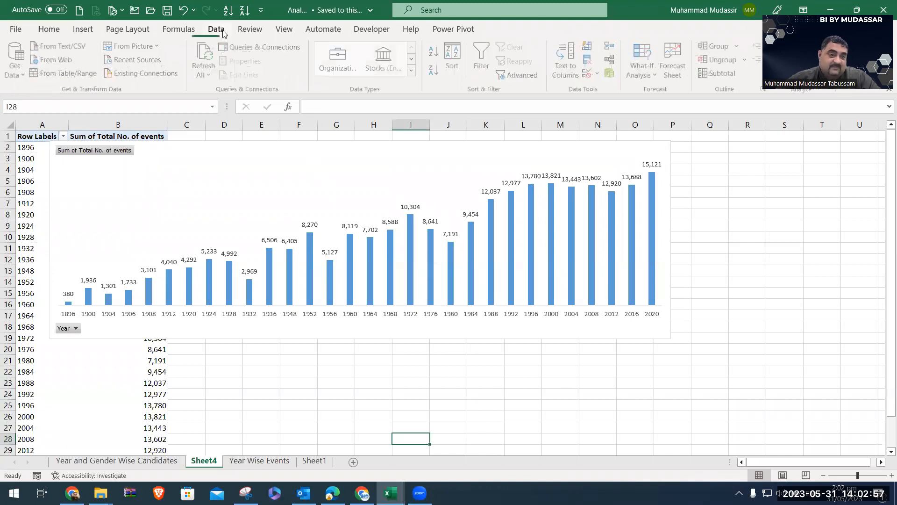
left_click(208, 74)
left_click(220, 92)
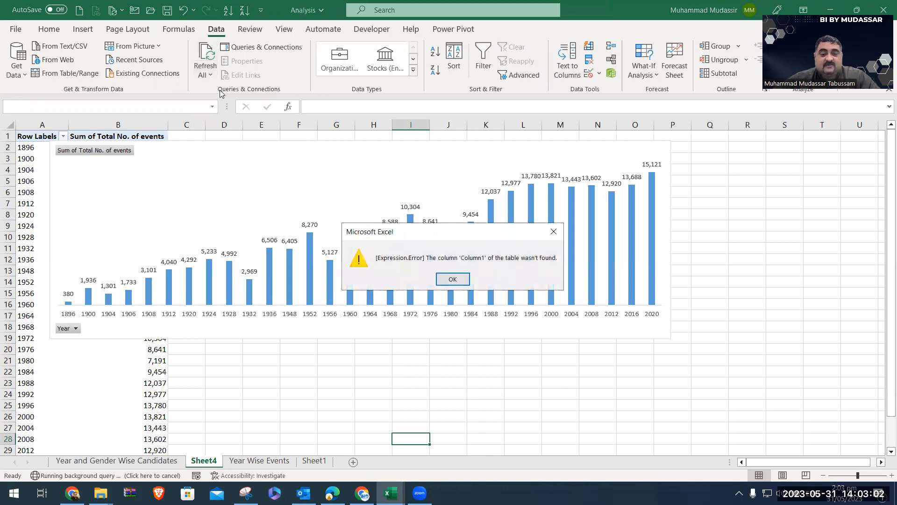
left_click(453, 279)
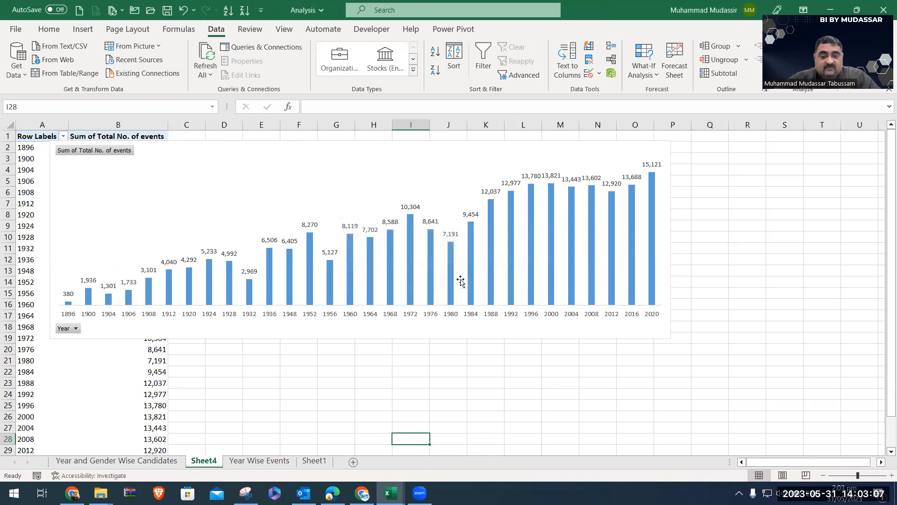
Check the Year Wise Events, Sheet1 and Year and Gender Wise Candidates sheets for refreshed data
left_click(281, 463)
left_click(313, 461)
left_click(180, 462)
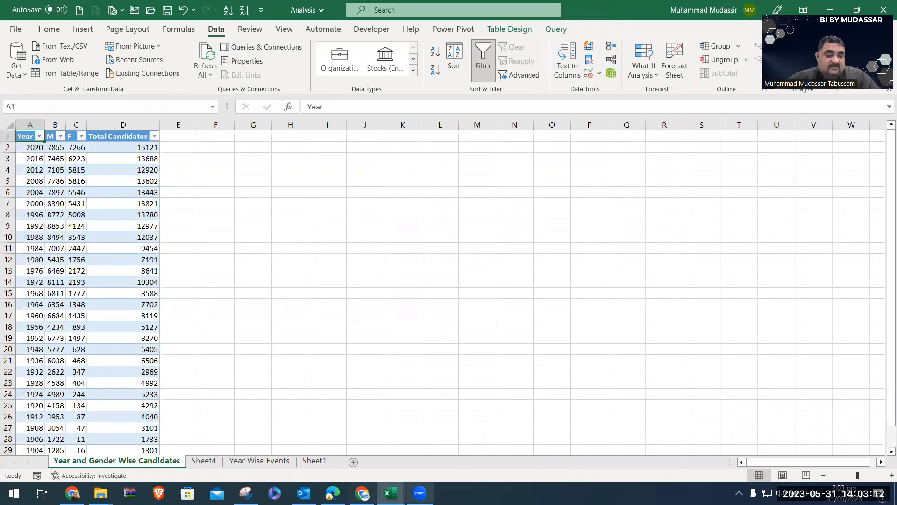
Show the workbook's queries, open Year Wise Events in the Power Query Editor and select the Athletes_summer_games query
mouse_move(386, 482)
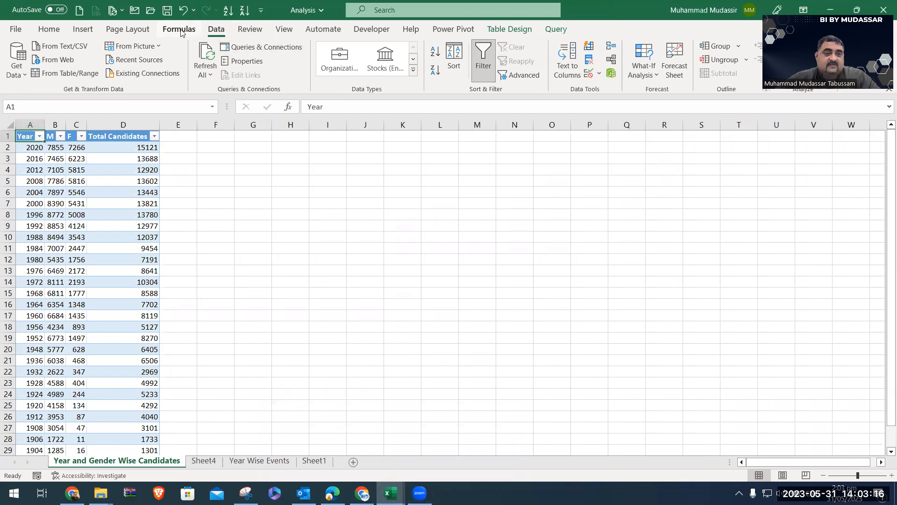
left_click(261, 46)
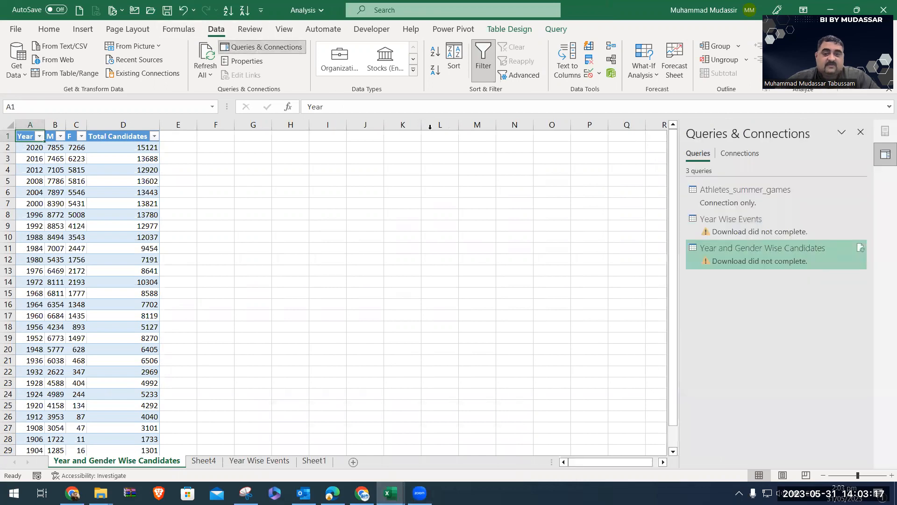
left_click(732, 233)
double_click(738, 220)
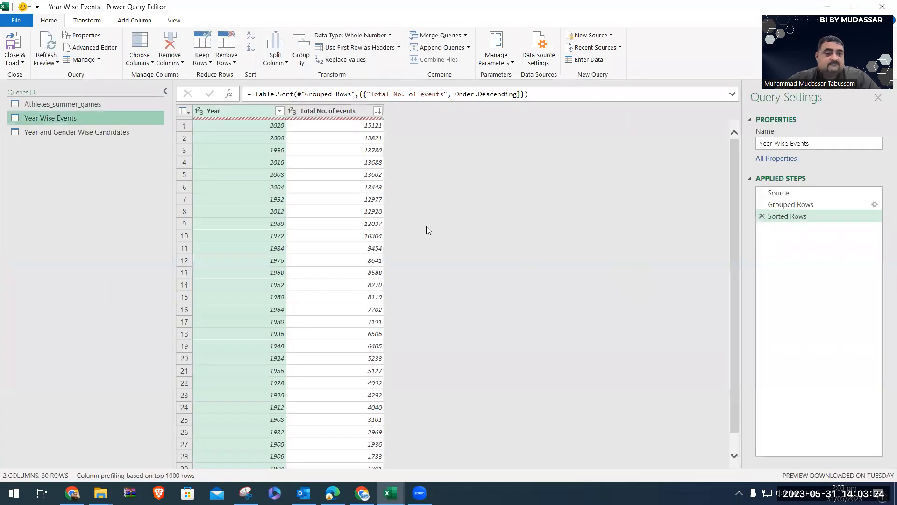
left_click(53, 105)
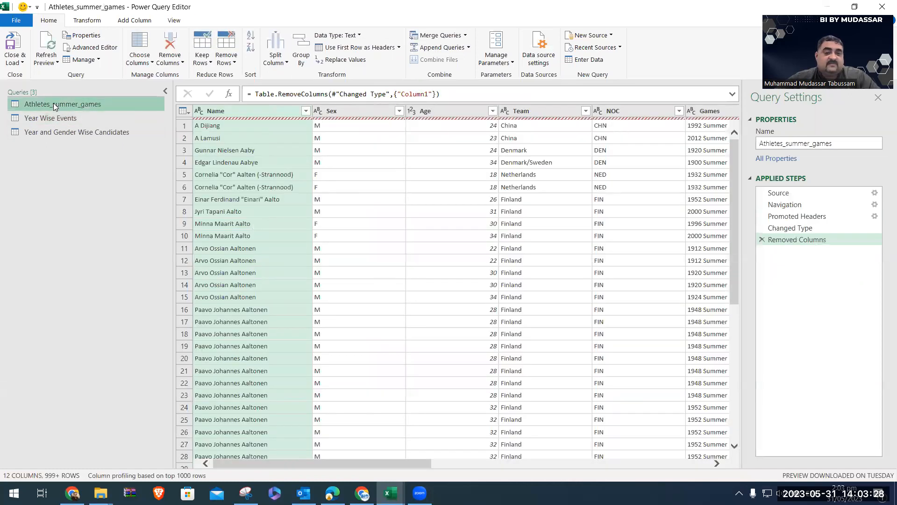
Turn on column quality for the Athletes_summer_games query and inspect its Source step
left_click(167, 23)
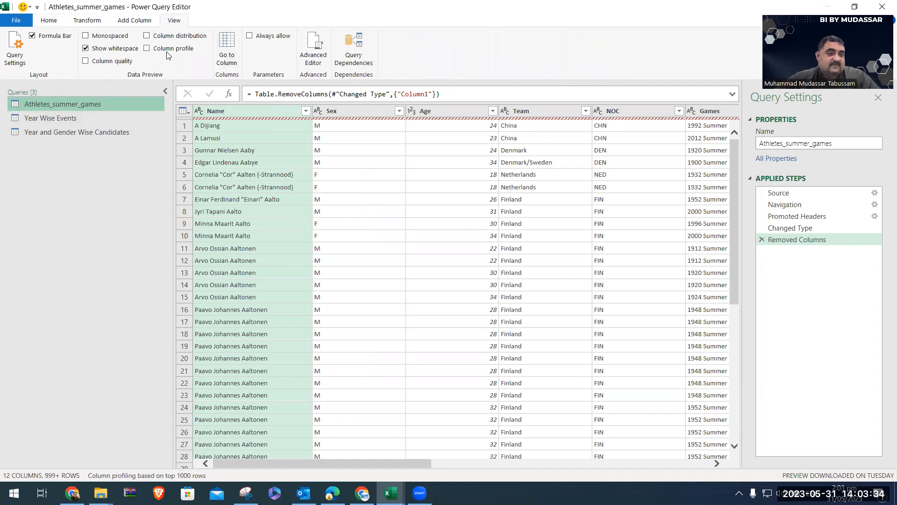
left_click(112, 61)
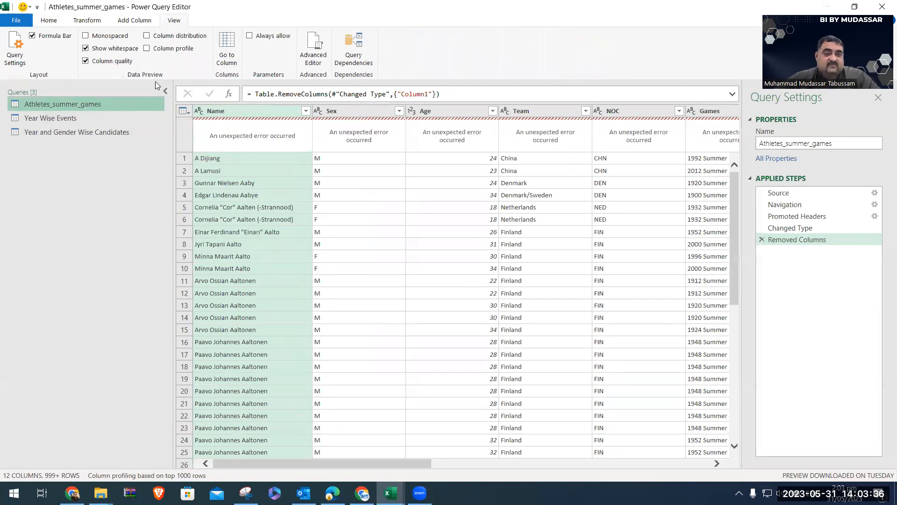
left_click(279, 135)
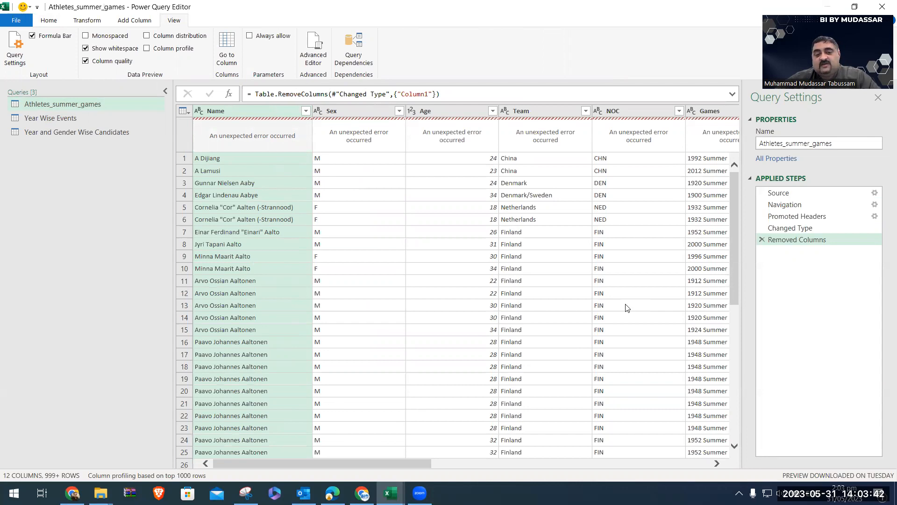
left_click(801, 193)
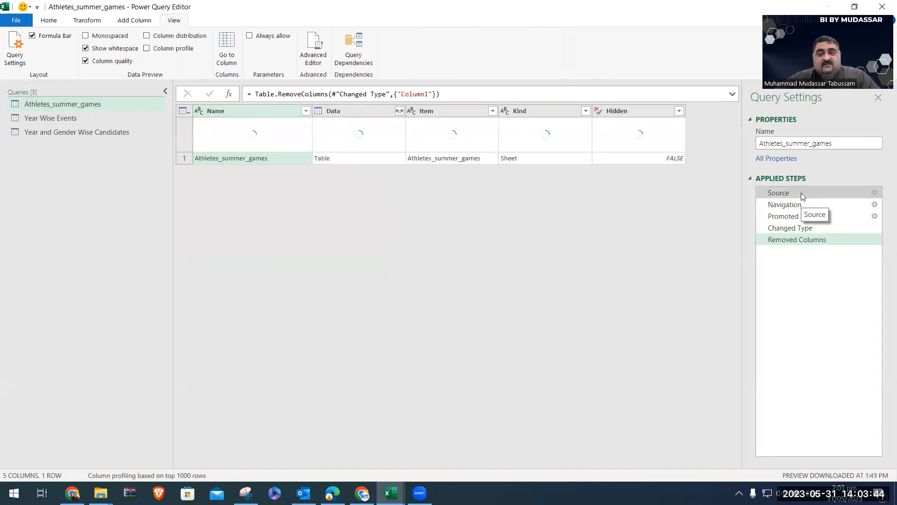
Delete the Removed Columns step from the Athletes_summer_games query
left_click(795, 240)
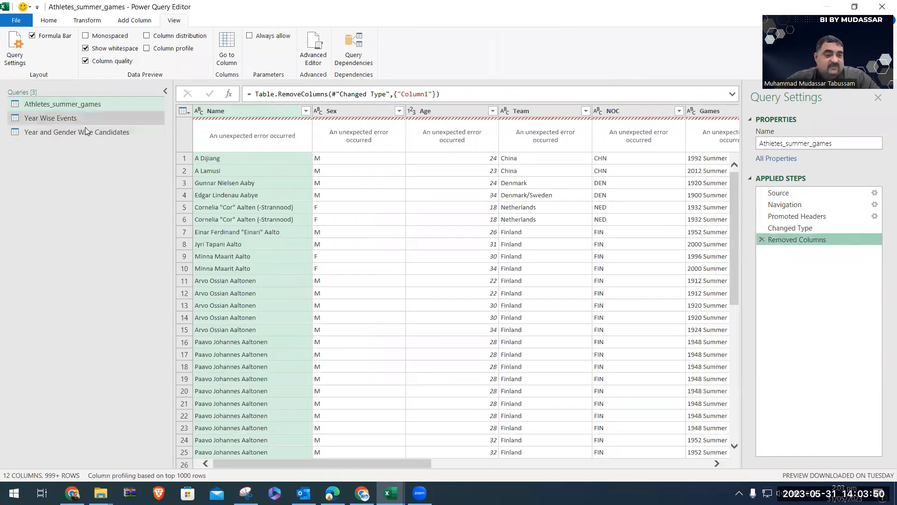
left_click(762, 240)
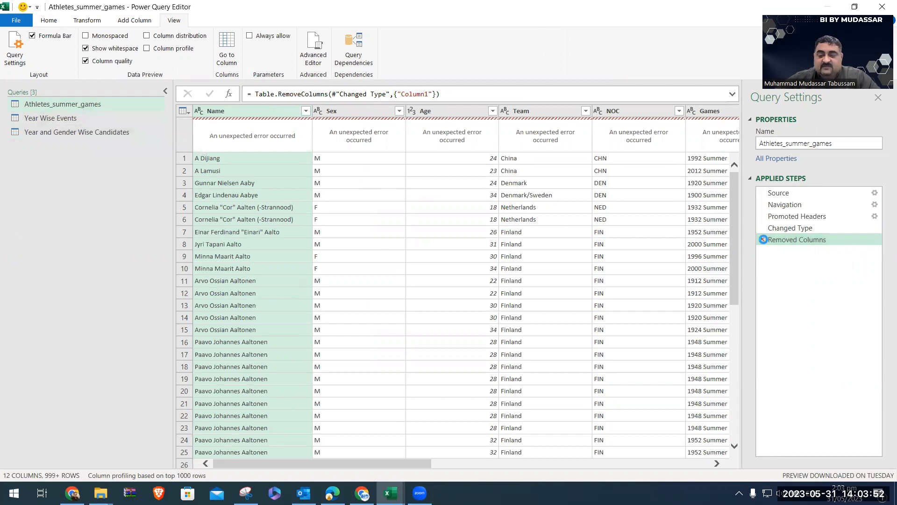
Inspect the Source step of the Year Wise Events query and refresh the previews of all queries
left_click(102, 119)
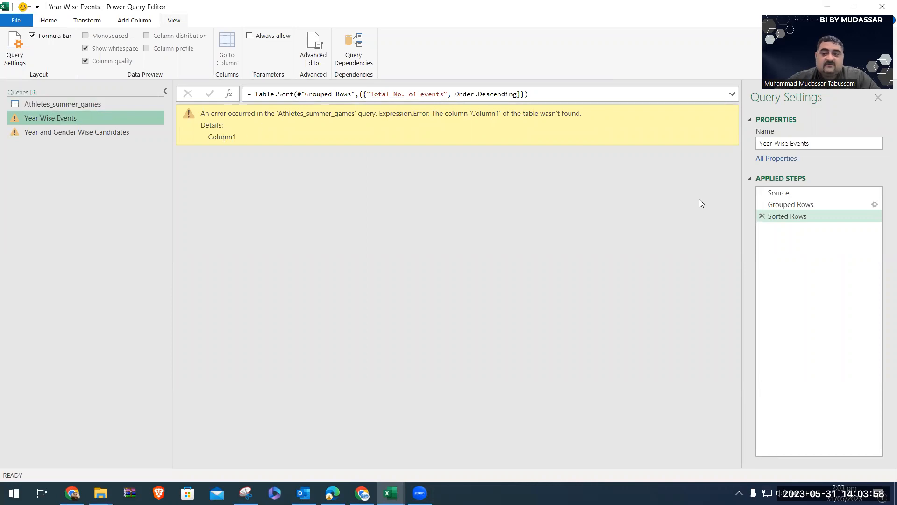
left_click(777, 207)
left_click(791, 195)
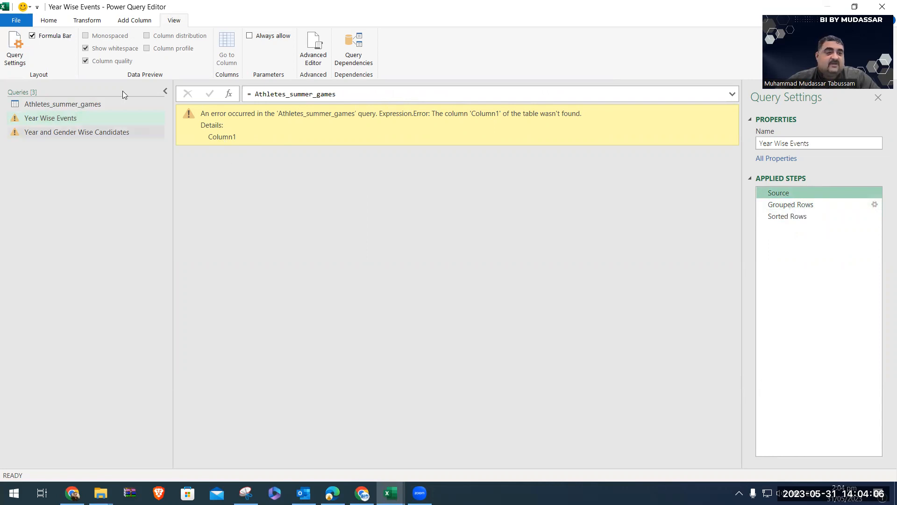
left_click(49, 20)
left_click(56, 63)
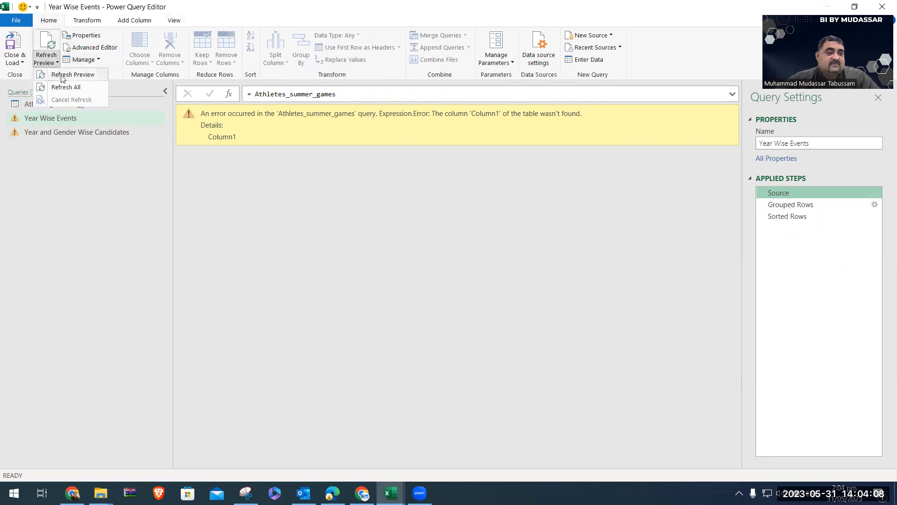
left_click(66, 87)
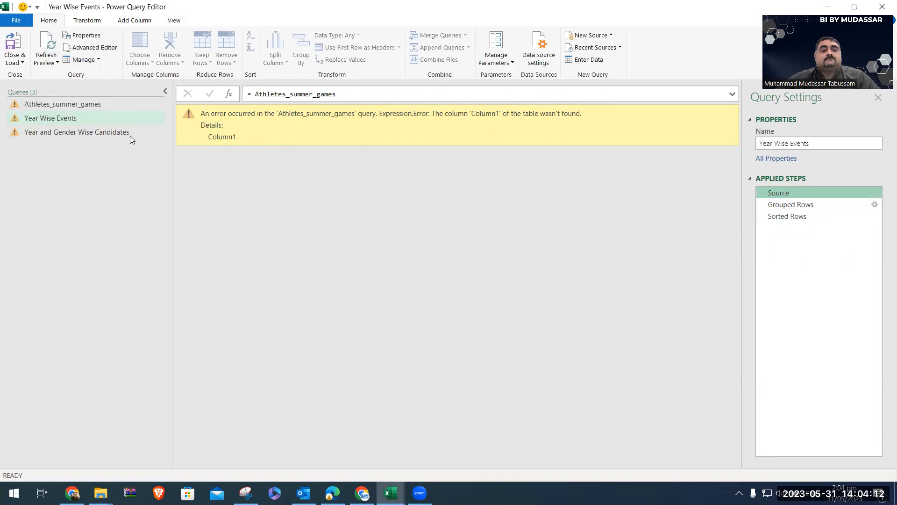
Delete the Changed Type step that refers to Column1 from the Athletes_summer_games query
left_click(109, 103)
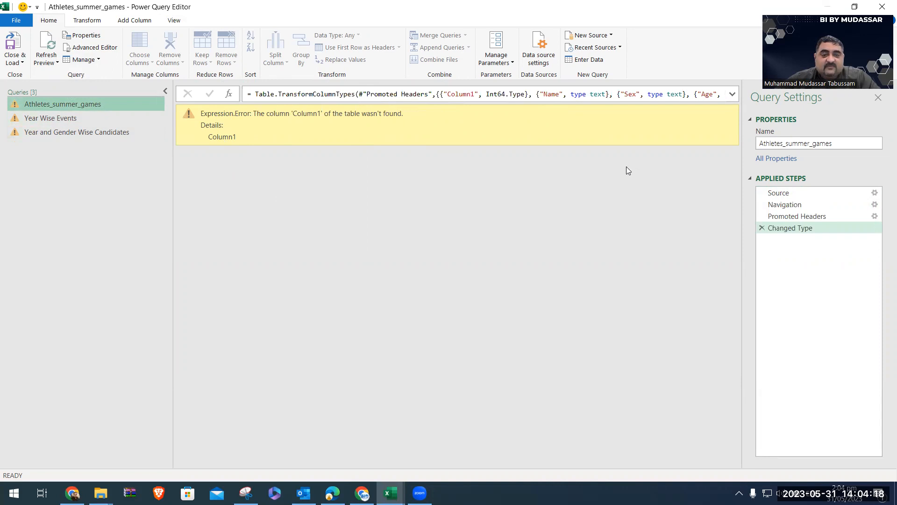
left_click(532, 94)
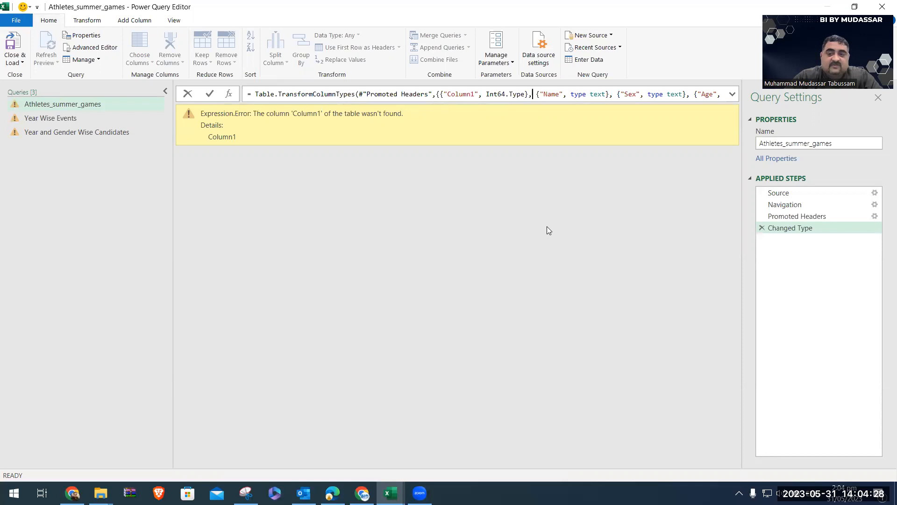
left_click(763, 228)
left_click(762, 229)
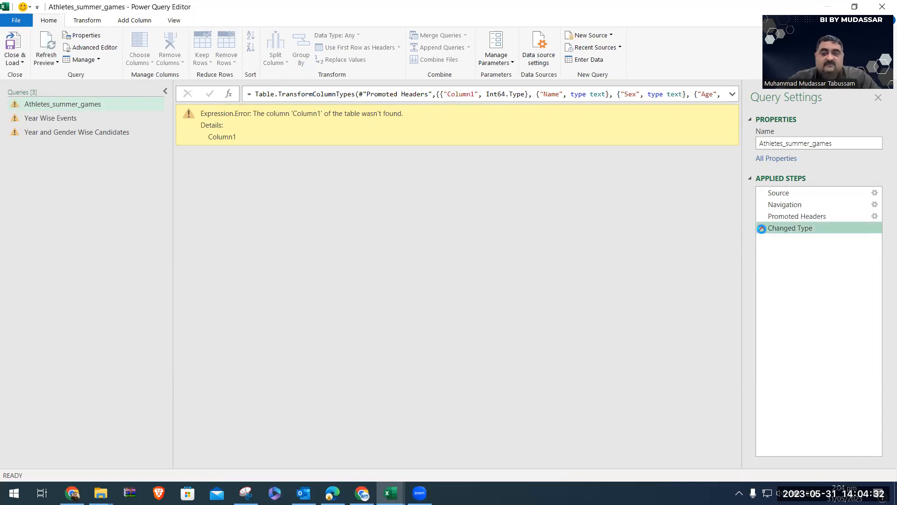
Load the corrected queries into the workbook and refresh Year Wise Events and Year and Gender Wise Candidates
left_click(104, 119)
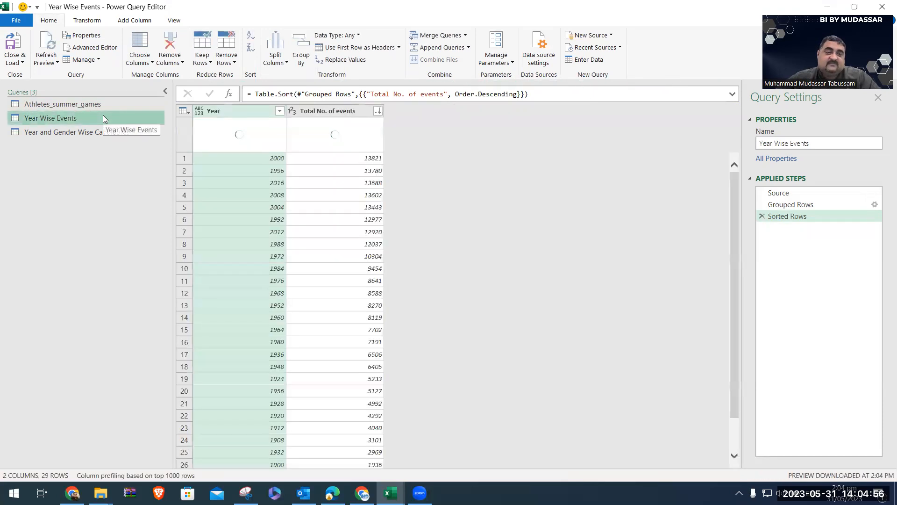
left_click(18, 58)
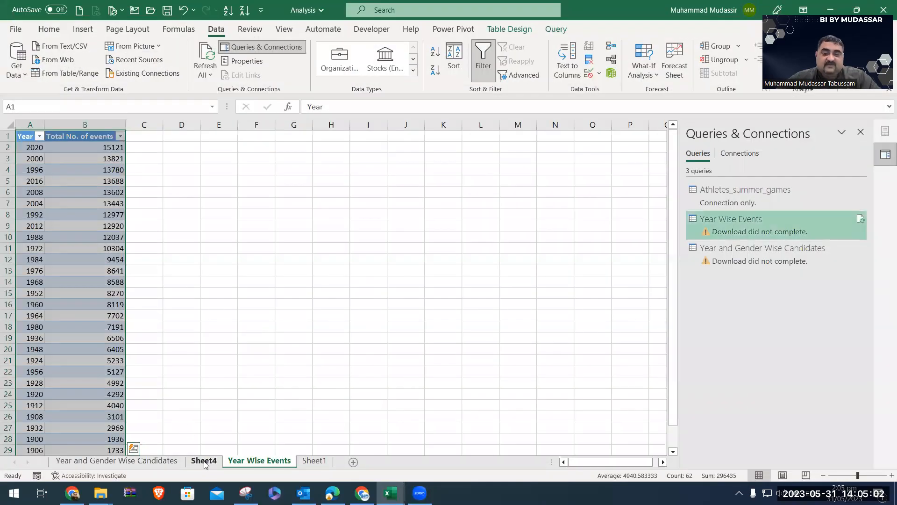
left_click(204, 462)
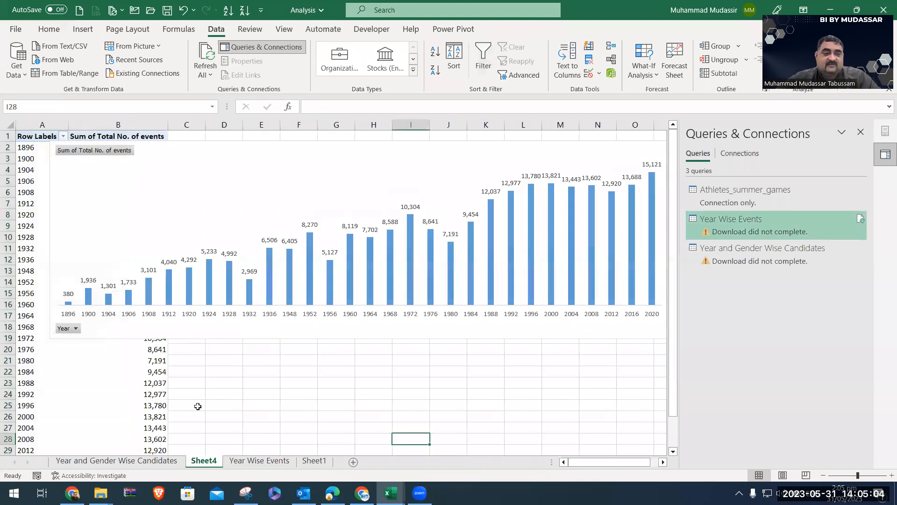
left_click(861, 219)
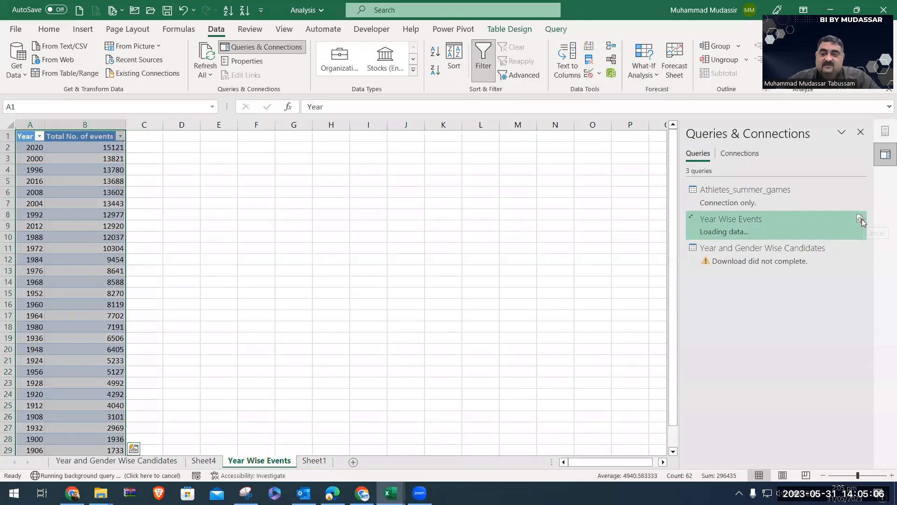
left_click(860, 248)
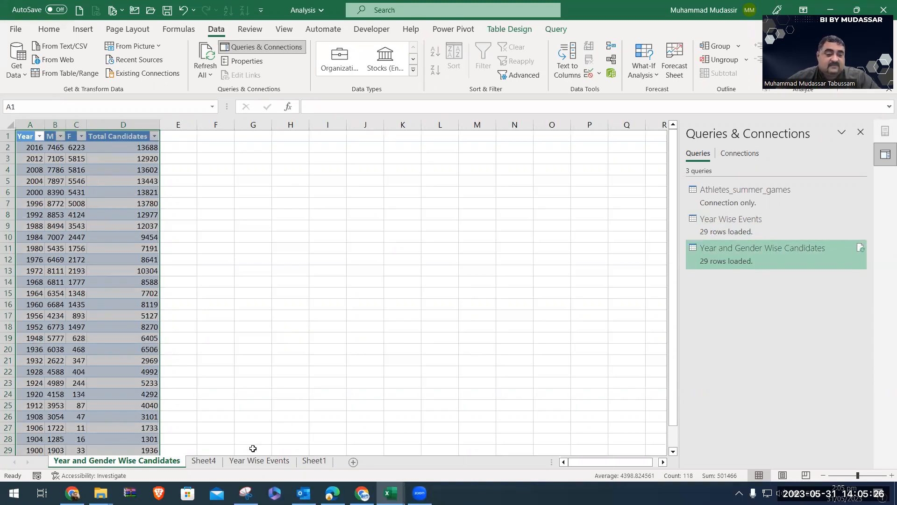
Refresh all workbook data so the yearly events chart on Sheet4 is updated
left_click(213, 461)
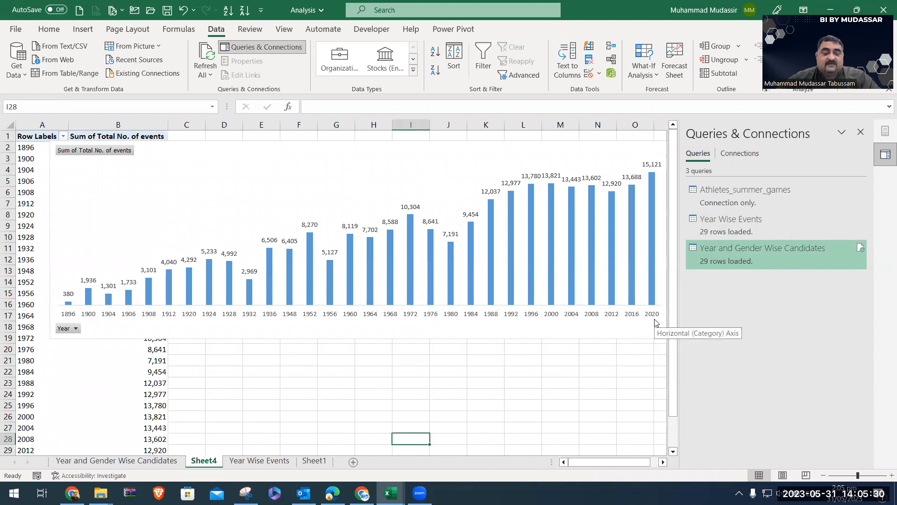
left_click(206, 72)
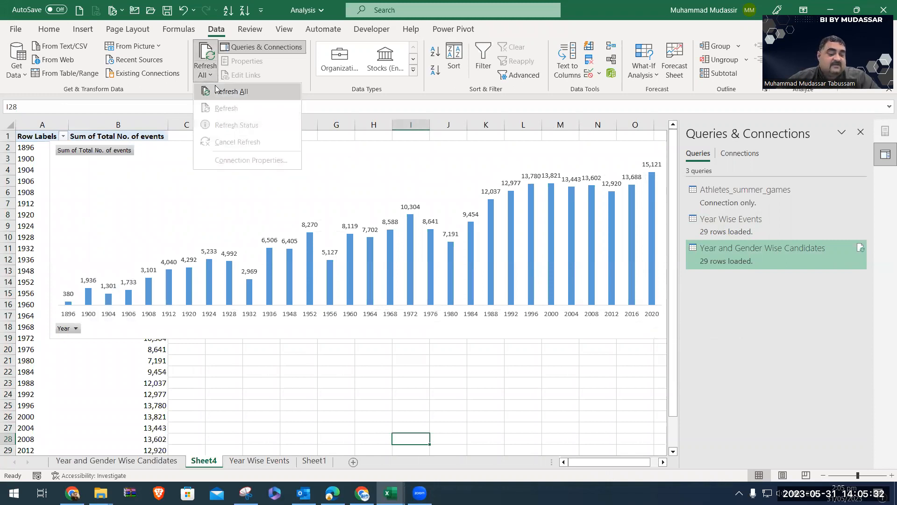
left_click(217, 91)
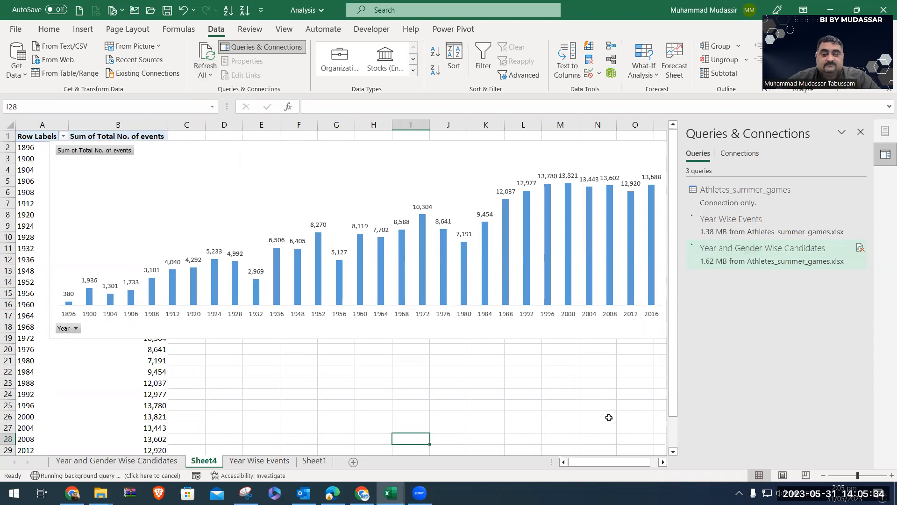
Check the latest year in the Sheet4 chart and in the Year and Gender Wise Candidates and Year Wise Events tables
left_click_drag(645, 462, 654, 460)
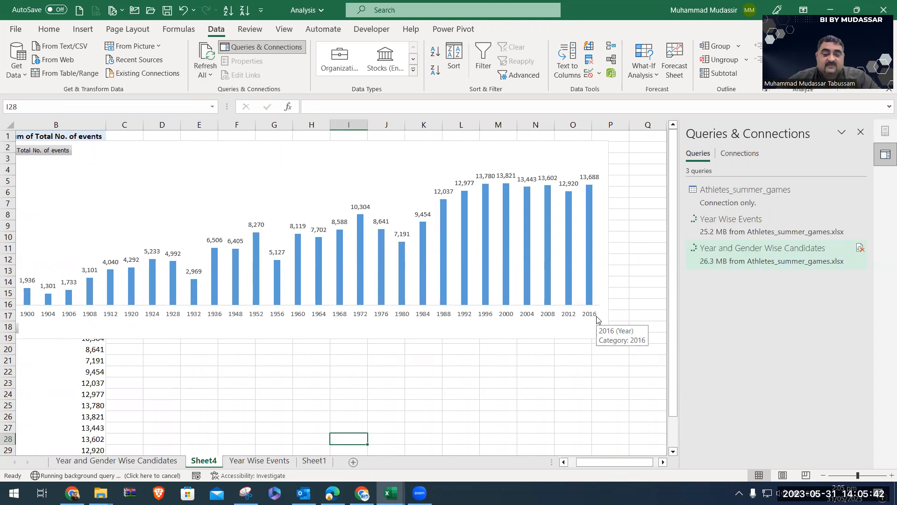
left_click(103, 462)
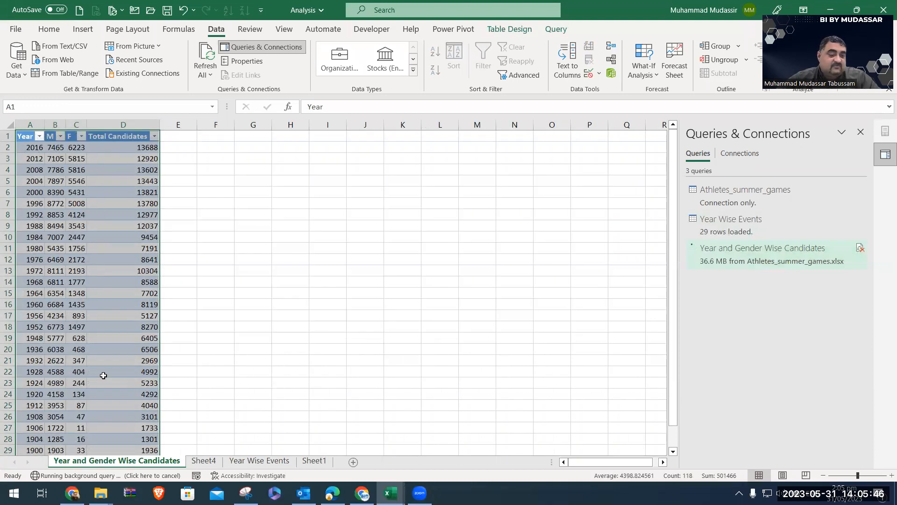
left_click(259, 461)
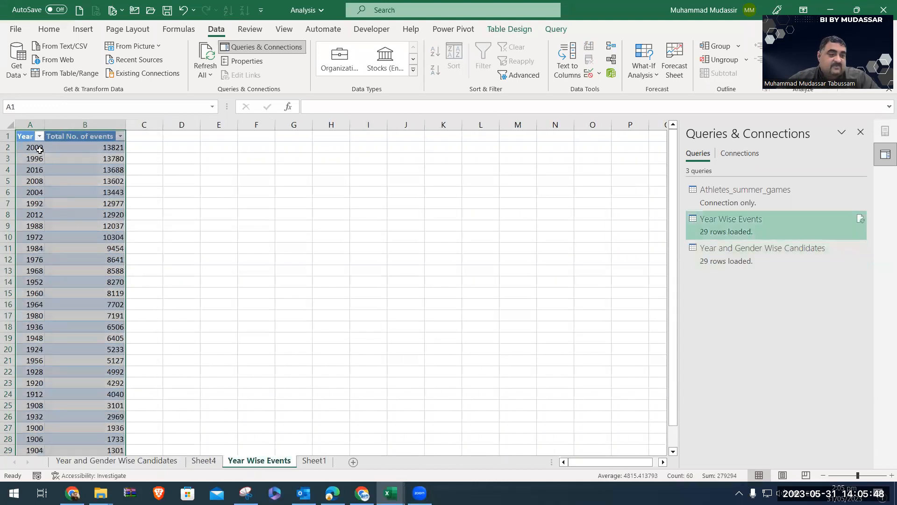
left_click(201, 461)
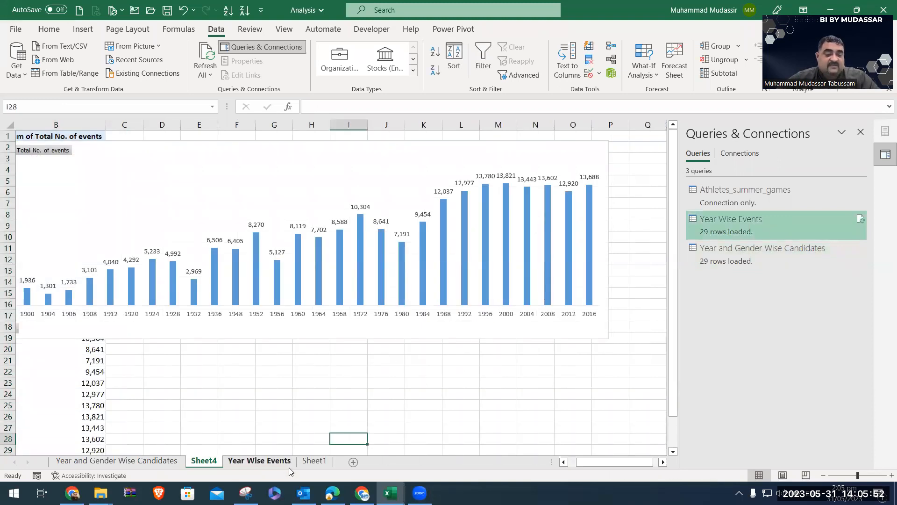
Switch to the Athletes_summer_games workbook and open its Athletes_summer_games (2) sheet
left_click(391, 493)
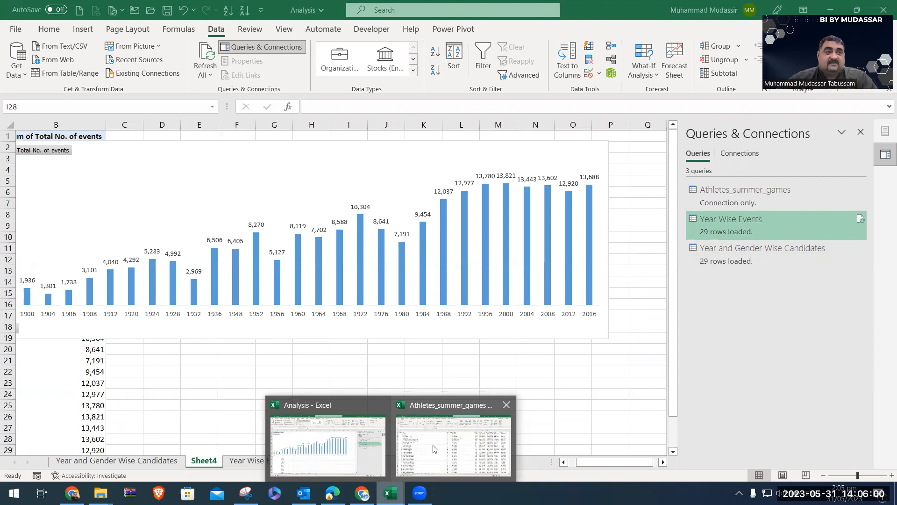
left_click(434, 449)
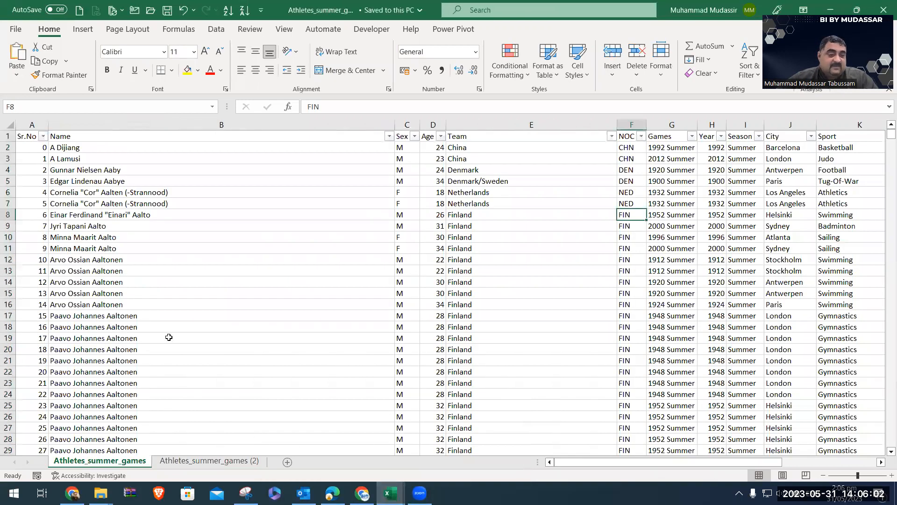
left_click(219, 460)
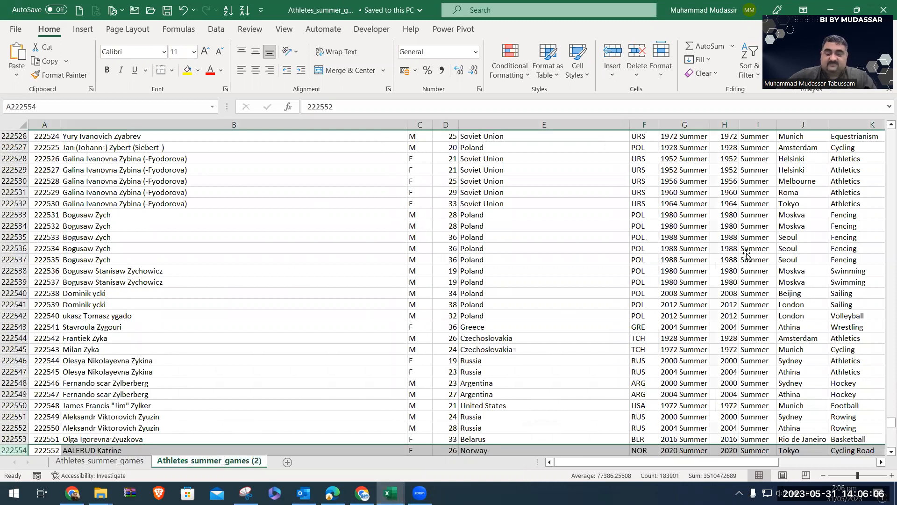
Filter the Year column of the Athletes_summer_games (2) sheet to show only 2020
key("Right")
key("Right")
key("Right")
key("Right")
key("Right")
key("Right")
key("Right")
key("Right")
key("ctrl+Up")
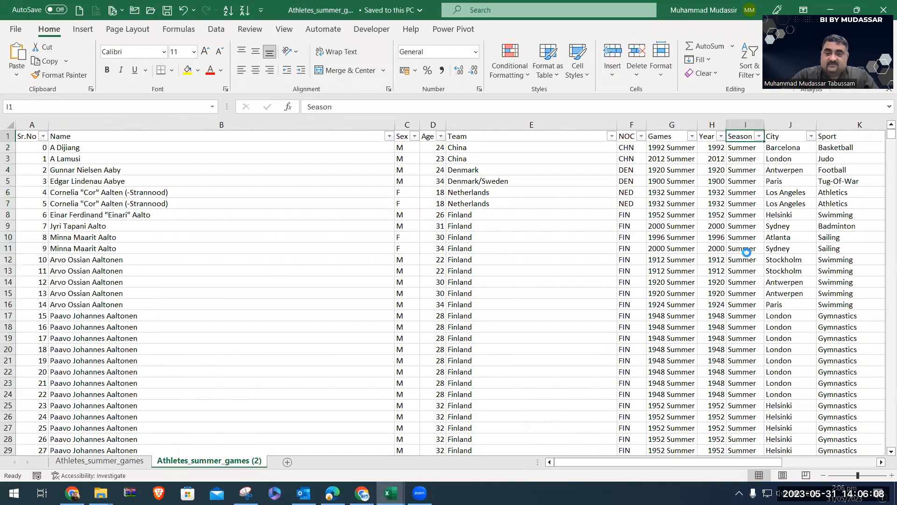
key("Left")
key("alt+Down")
left_click(623, 273)
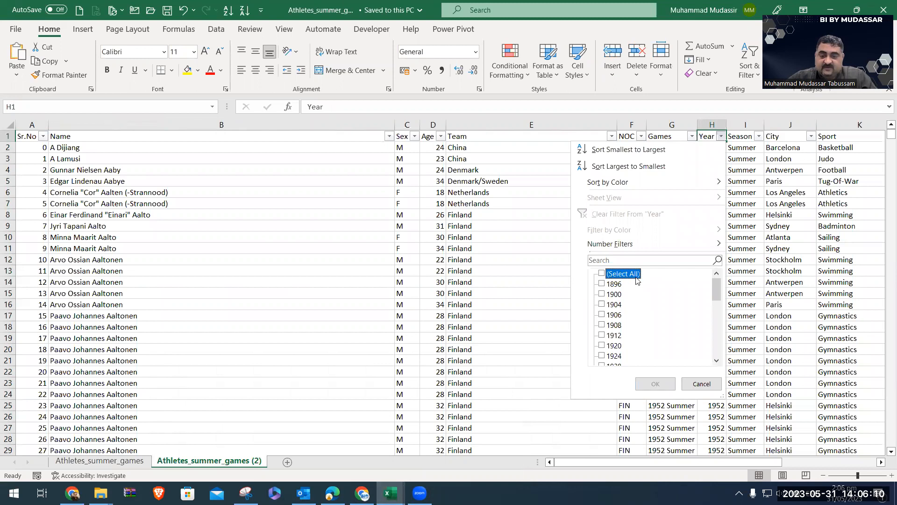
left_click_drag(713, 288, 717, 344)
left_click(602, 356)
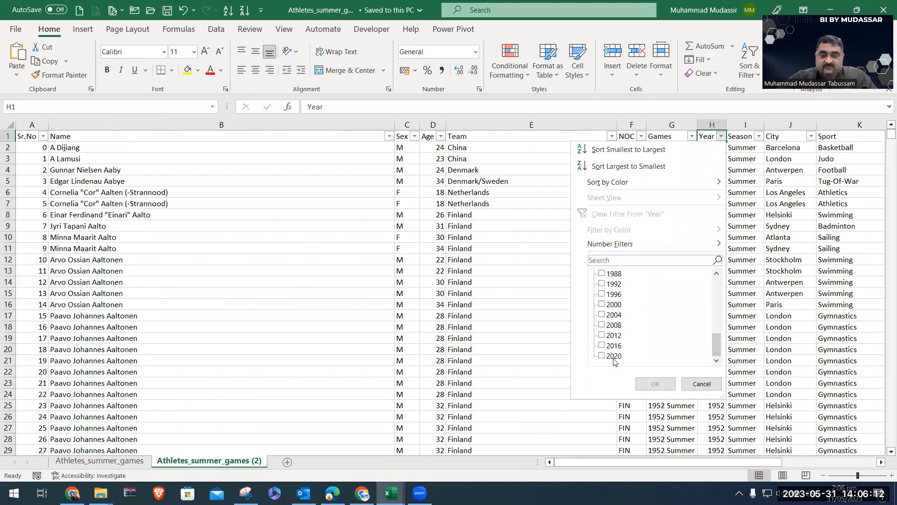
left_click(654, 385)
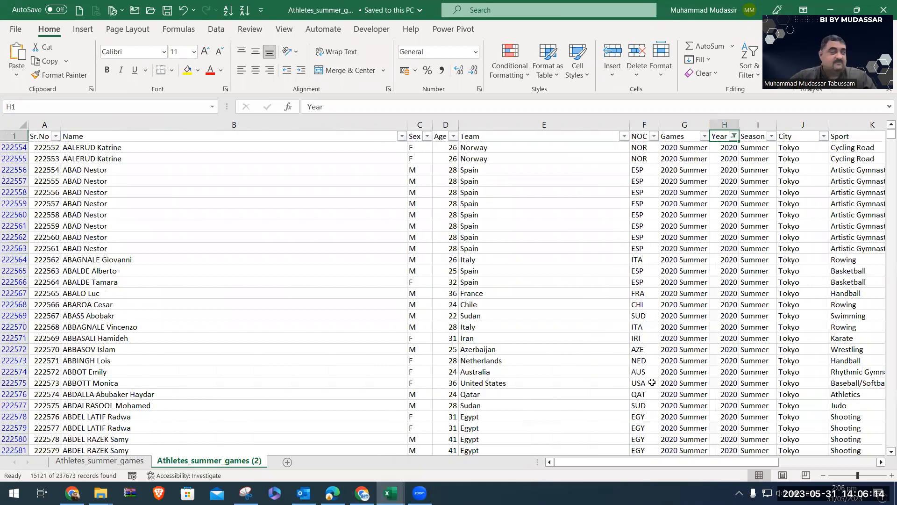
Copy all the filtered 2020 rows, without the header row
key("Home")
key("Down")
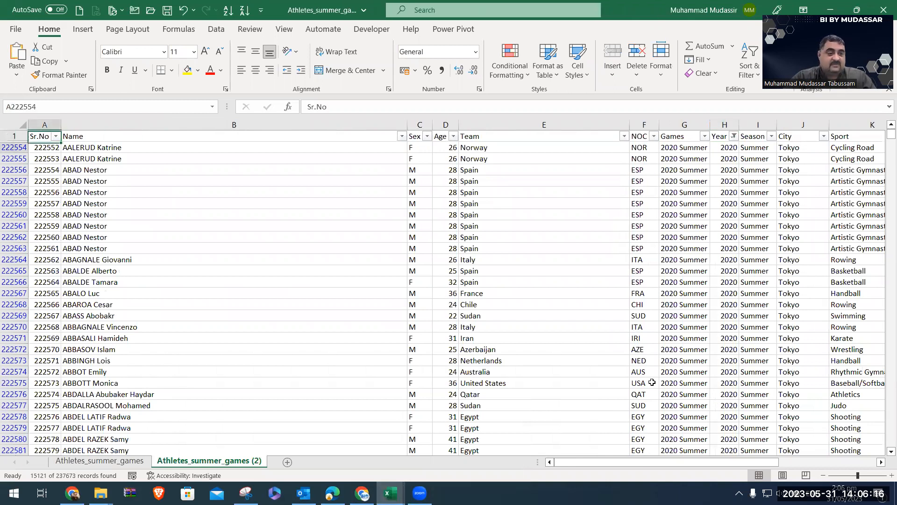
key("shift+space")
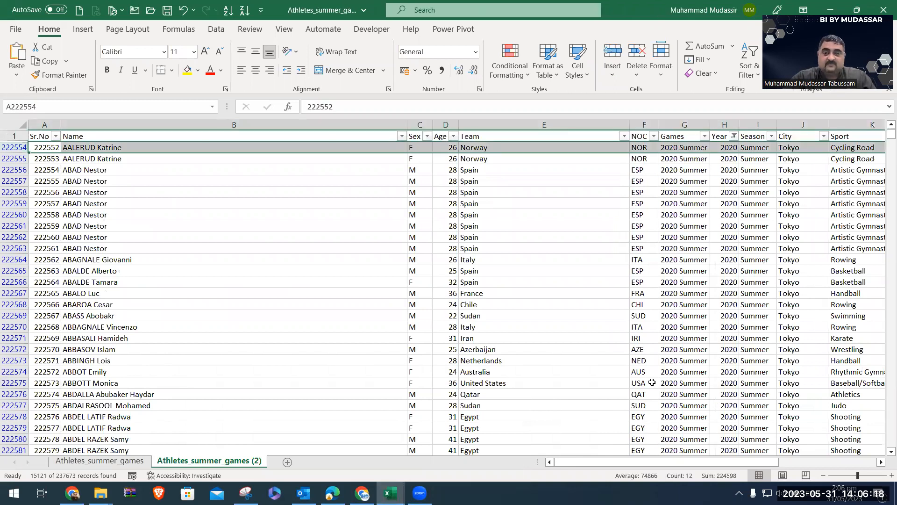
key("ctrl+shift+Down")
key("ctrl+c")
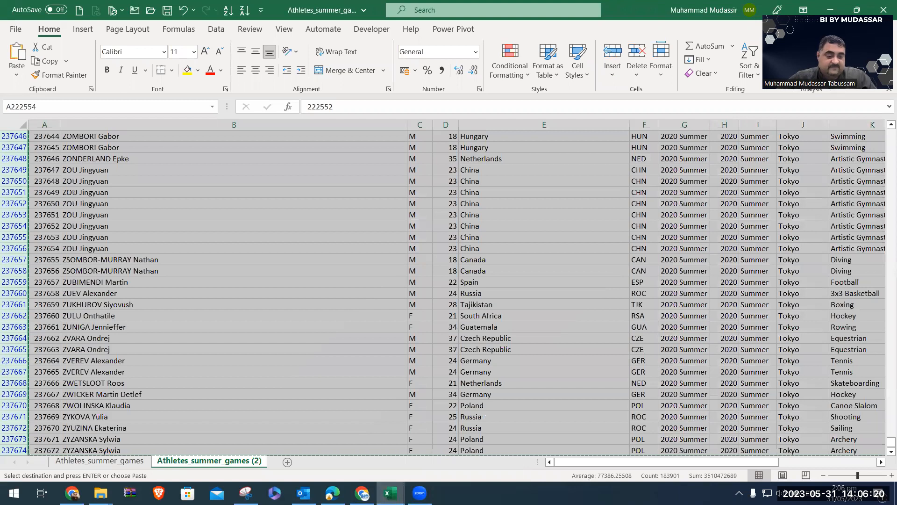
Paste the copied 2020 rows directly below the last record on the Athletes_summer_games sheet, starting at A222554
left_click(131, 462)
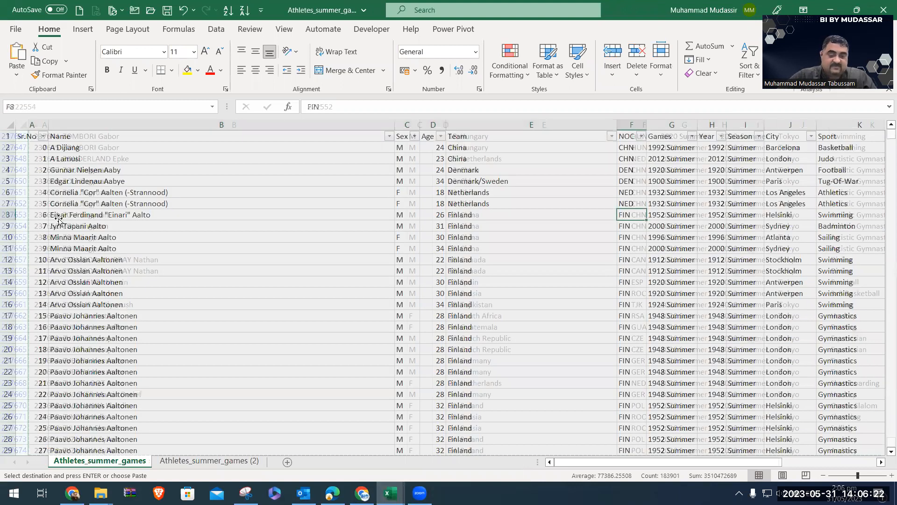
key("Home")
key("ctrl+Down")
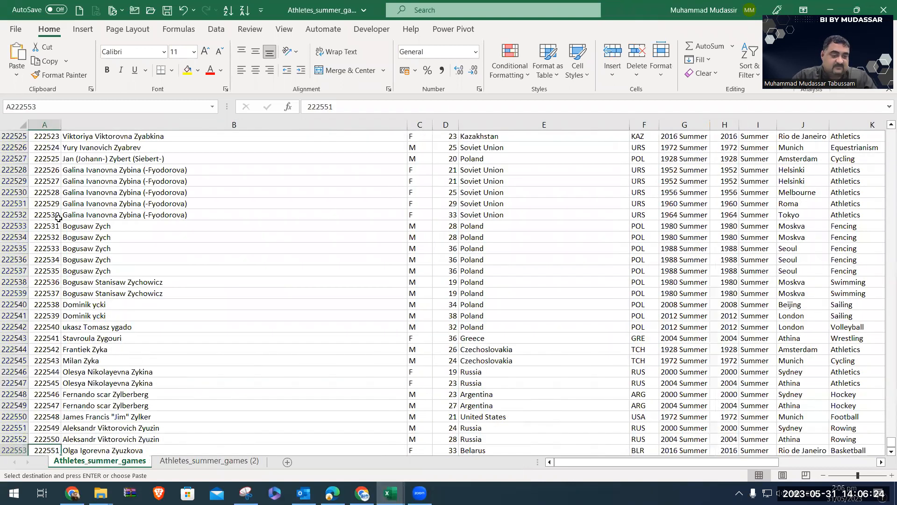
key("Down")
key("ctrl+v")
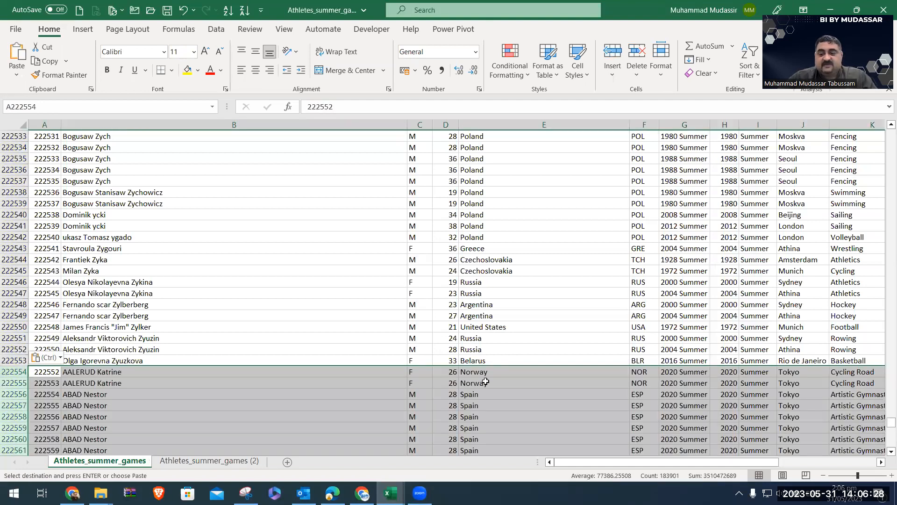
left_click(679, 374)
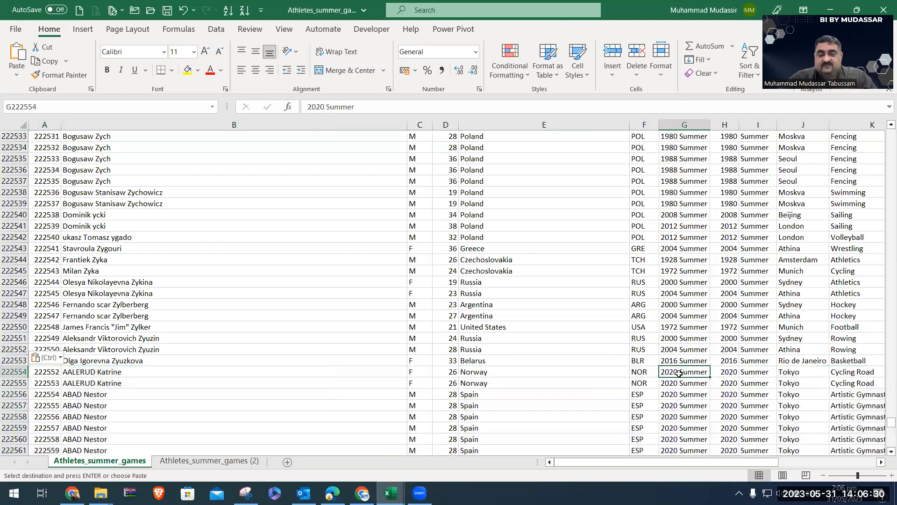
Switch back to the Analysis workbook
mouse_move(391, 493)
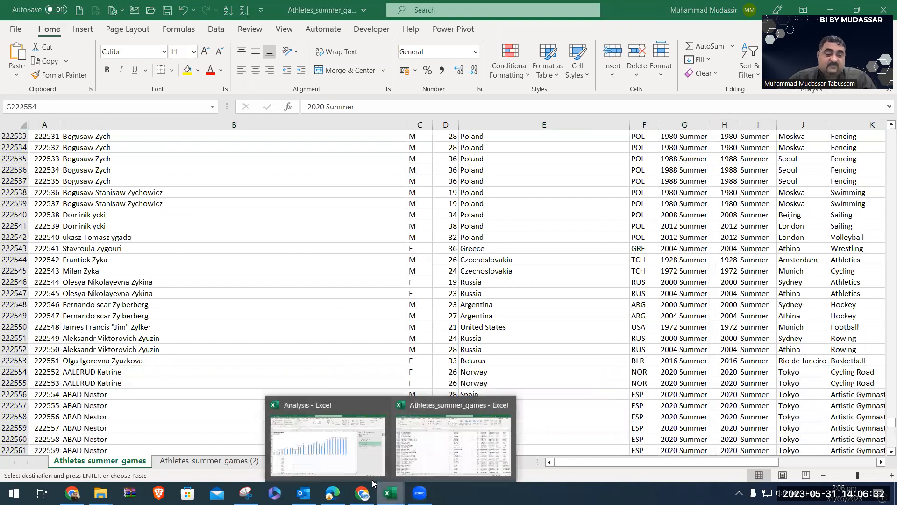
left_click(360, 450)
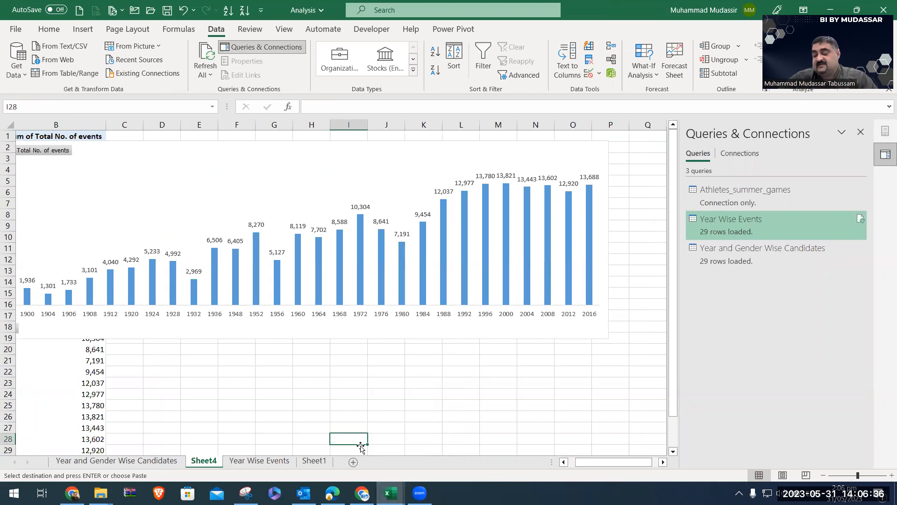
Try to refresh all queries in the Analysis workbook to bring in the added 2020 rows
left_click(206, 74)
left_click(229, 92)
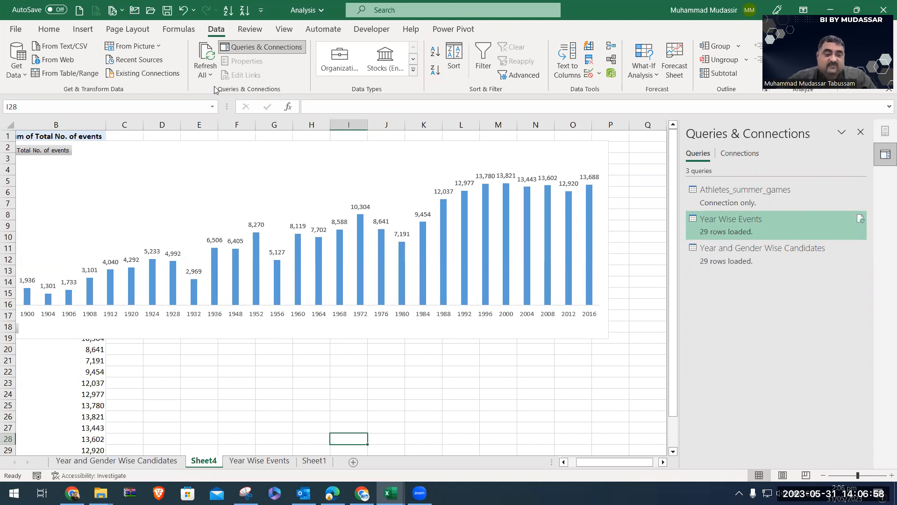
Switch to the Athletes_summer_games workbook and save it with the pasted 2020 rows
mouse_move(390, 493)
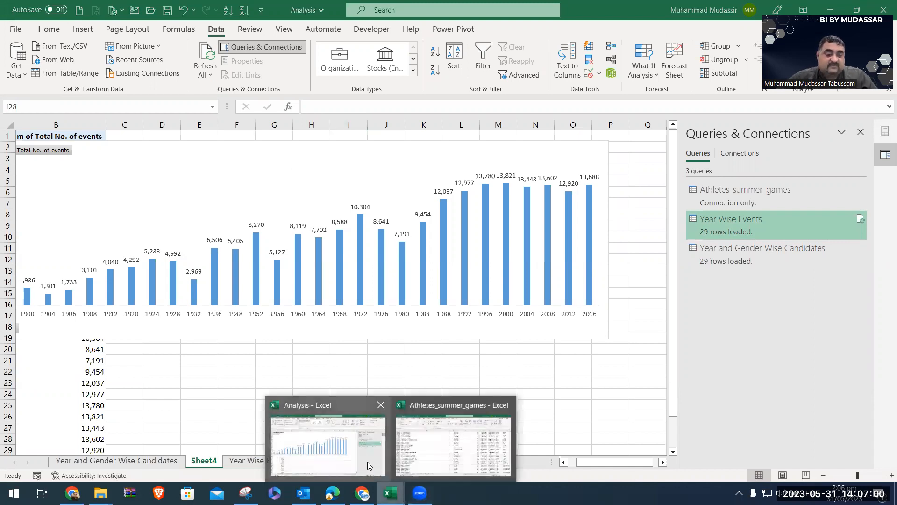
left_click(429, 418)
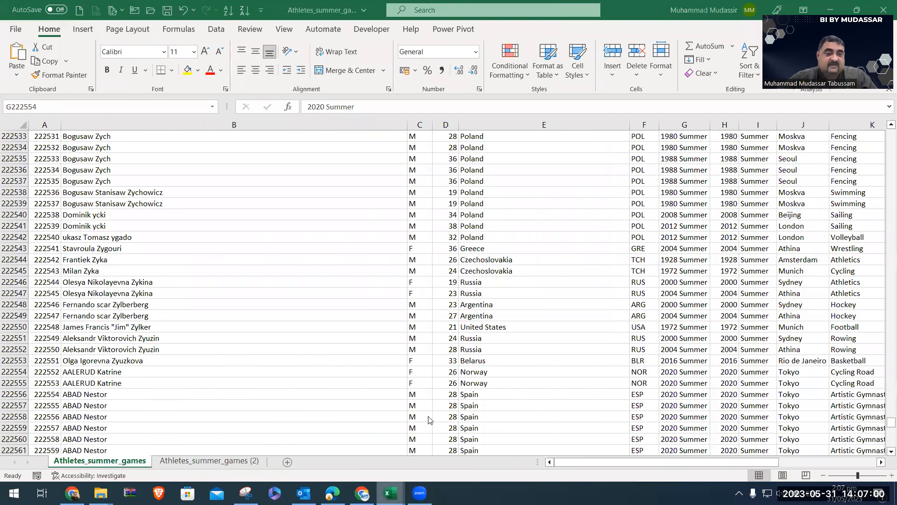
left_click(167, 10)
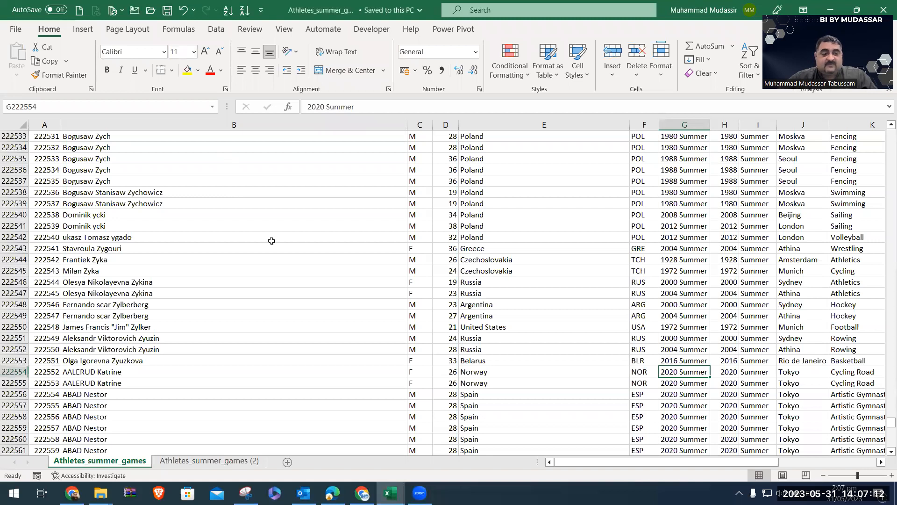
Return to the Analysis workbook and refresh all of its queries from the saved source
key("alt+Tab")
left_click(206, 73)
left_click(230, 92)
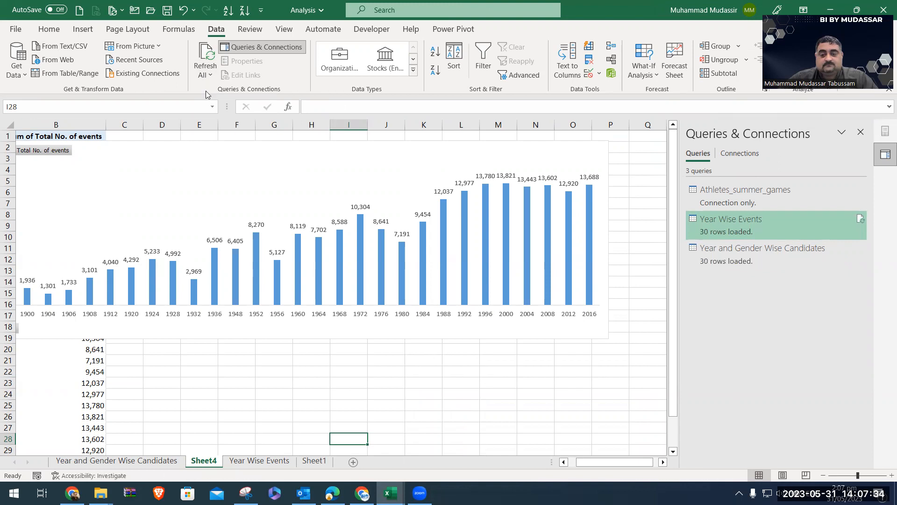
Check the Year and Gender Wise Candidates and Year Wise Events sheets for the 2020 row
left_click(106, 460)
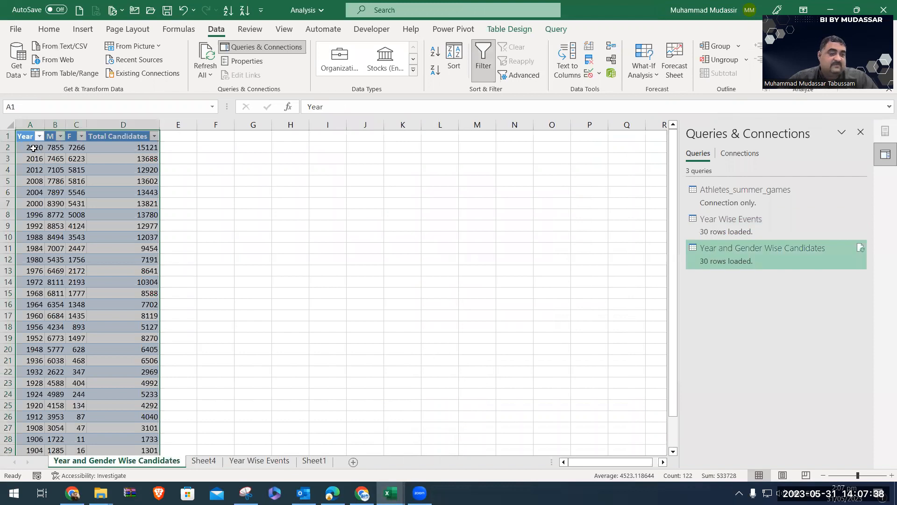
left_click(33, 148)
left_click(259, 460)
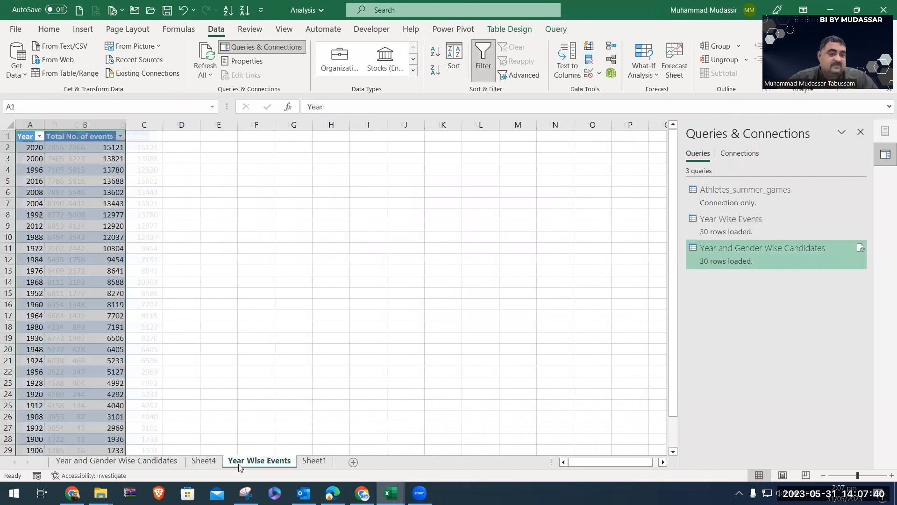
Refresh the Sum of Total No. of events PivotTable on Sheet4 and reposition its chart so all years are in view
left_click(203, 462)
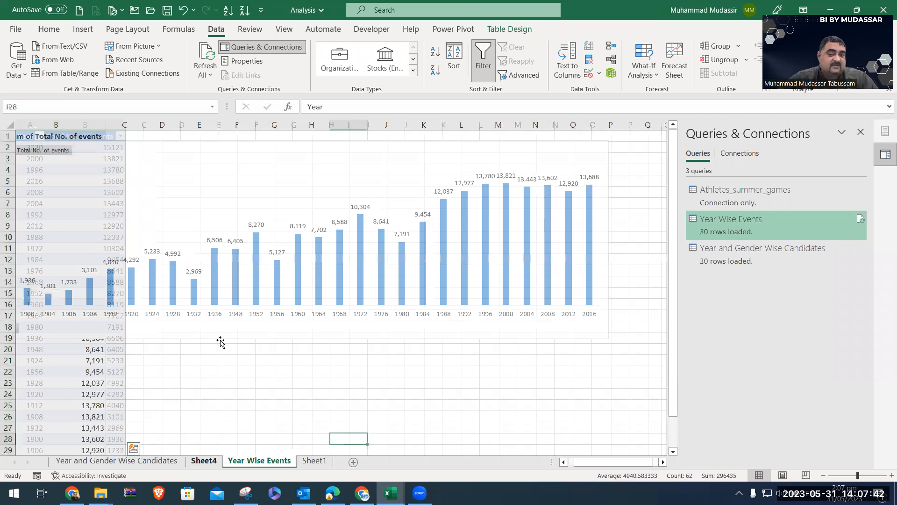
left_click_drag(227, 155, 411, 203)
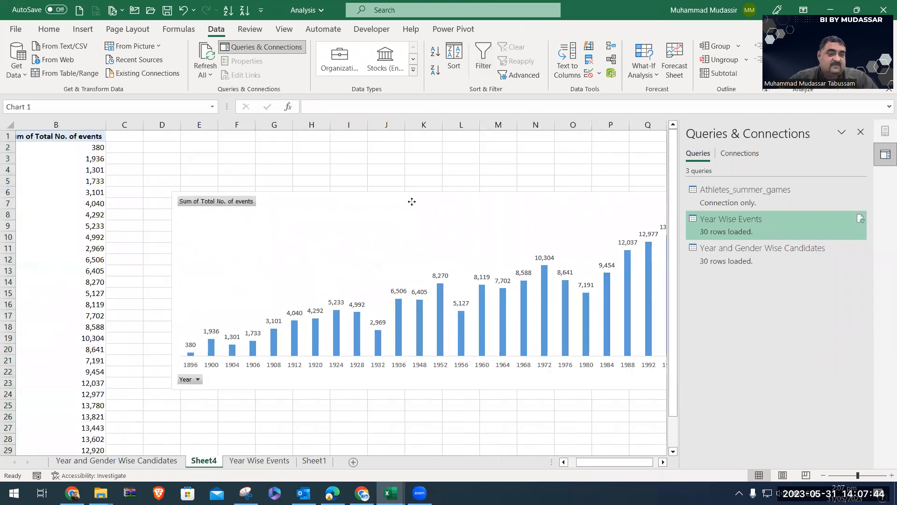
left_click(81, 147)
right_click(84, 148)
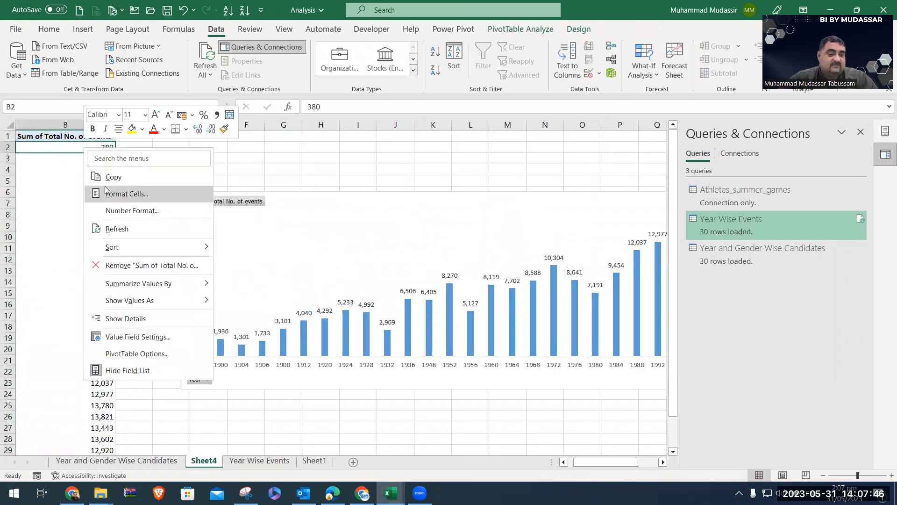
left_click(116, 229)
left_click_drag(337, 208, 195, 189)
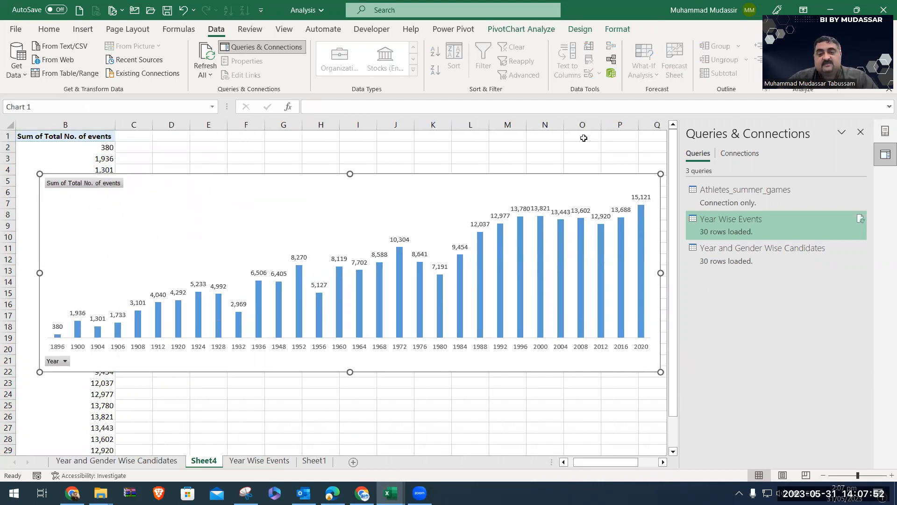
left_click(584, 137)
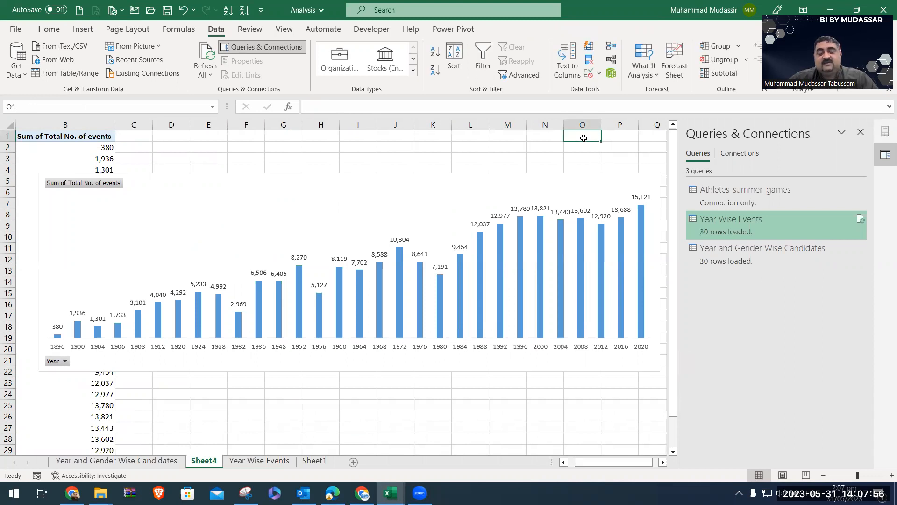
left_click(209, 75)
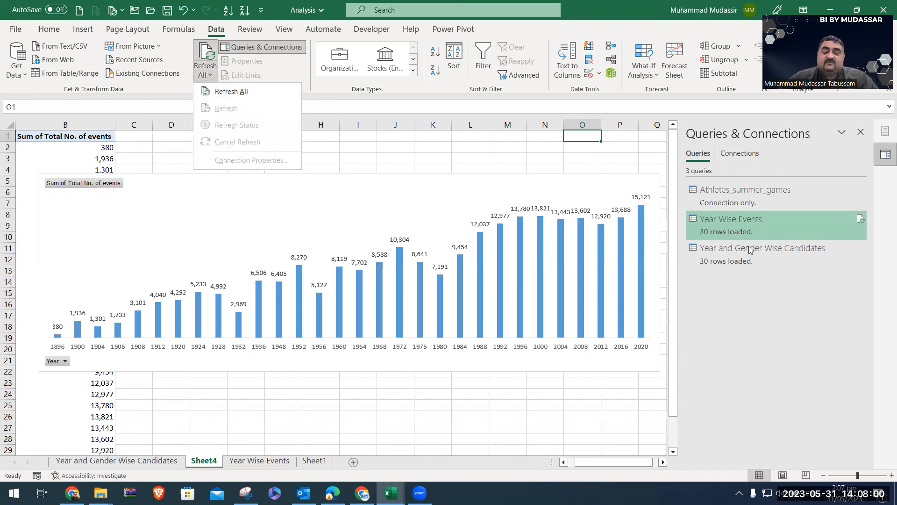
left_click(721, 309)
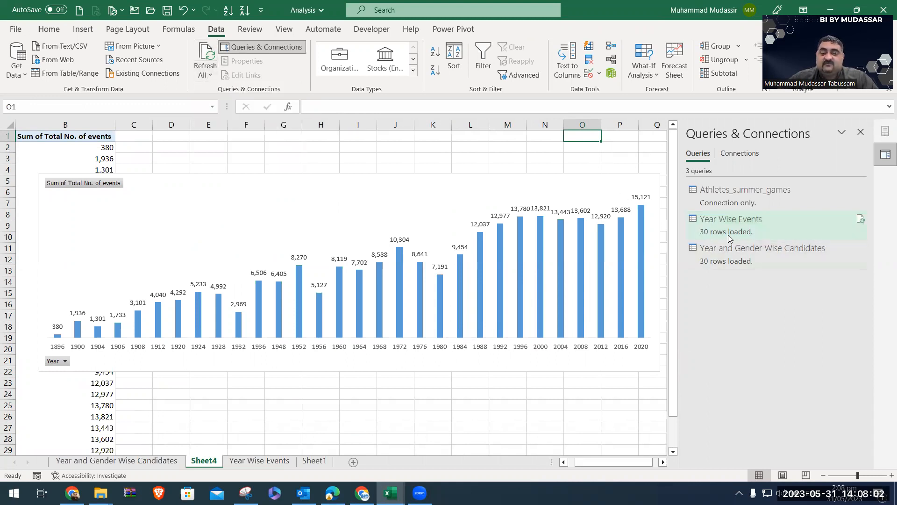
Review the Athletes_summer_games source query and its two dependent summary queries in the Power Query Editor, and close the editor
double_click(732, 201)
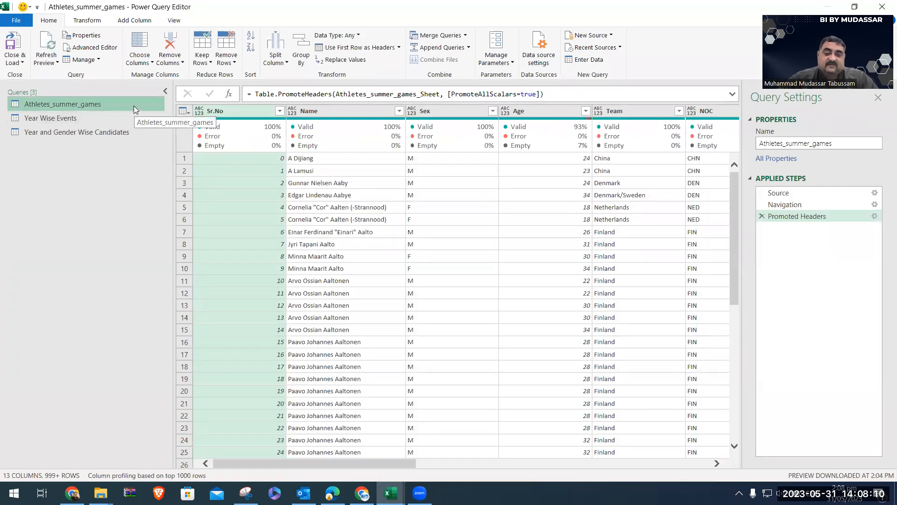
left_click(86, 121)
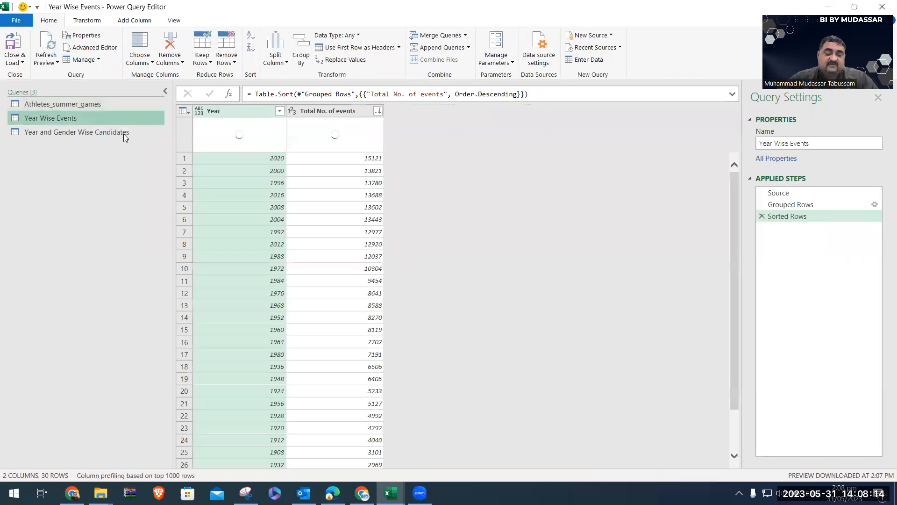
left_click(123, 134)
left_click(123, 108)
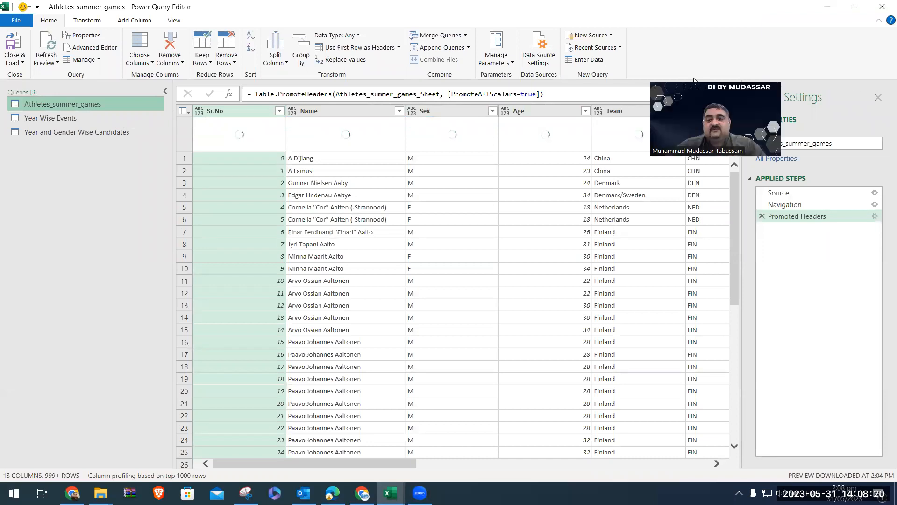
left_click(883, 7)
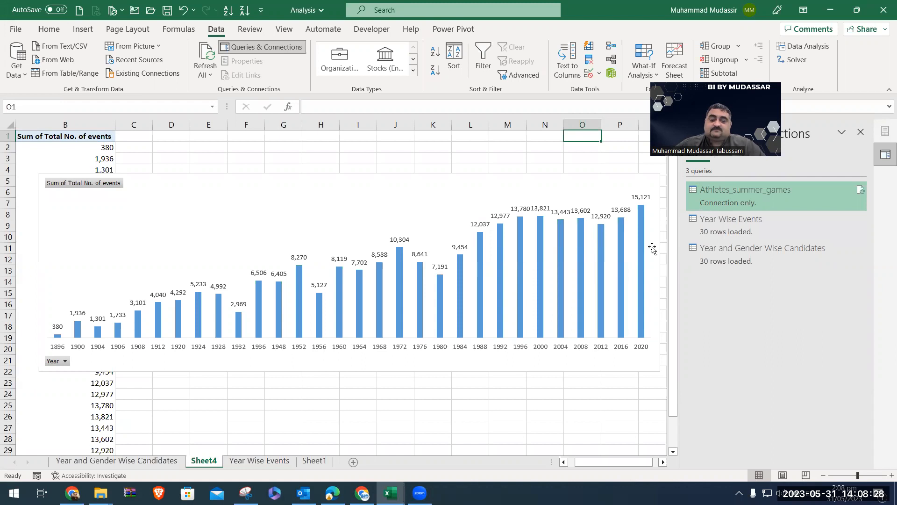
left_click(421, 492)
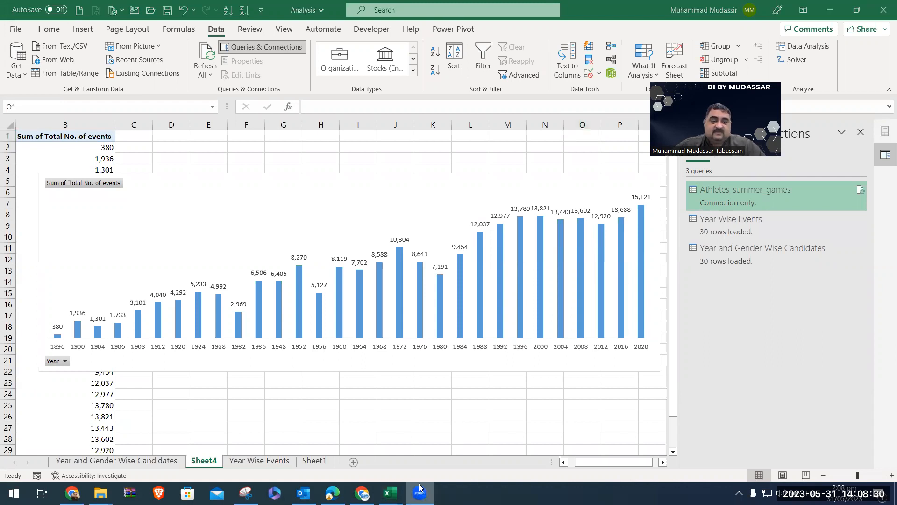